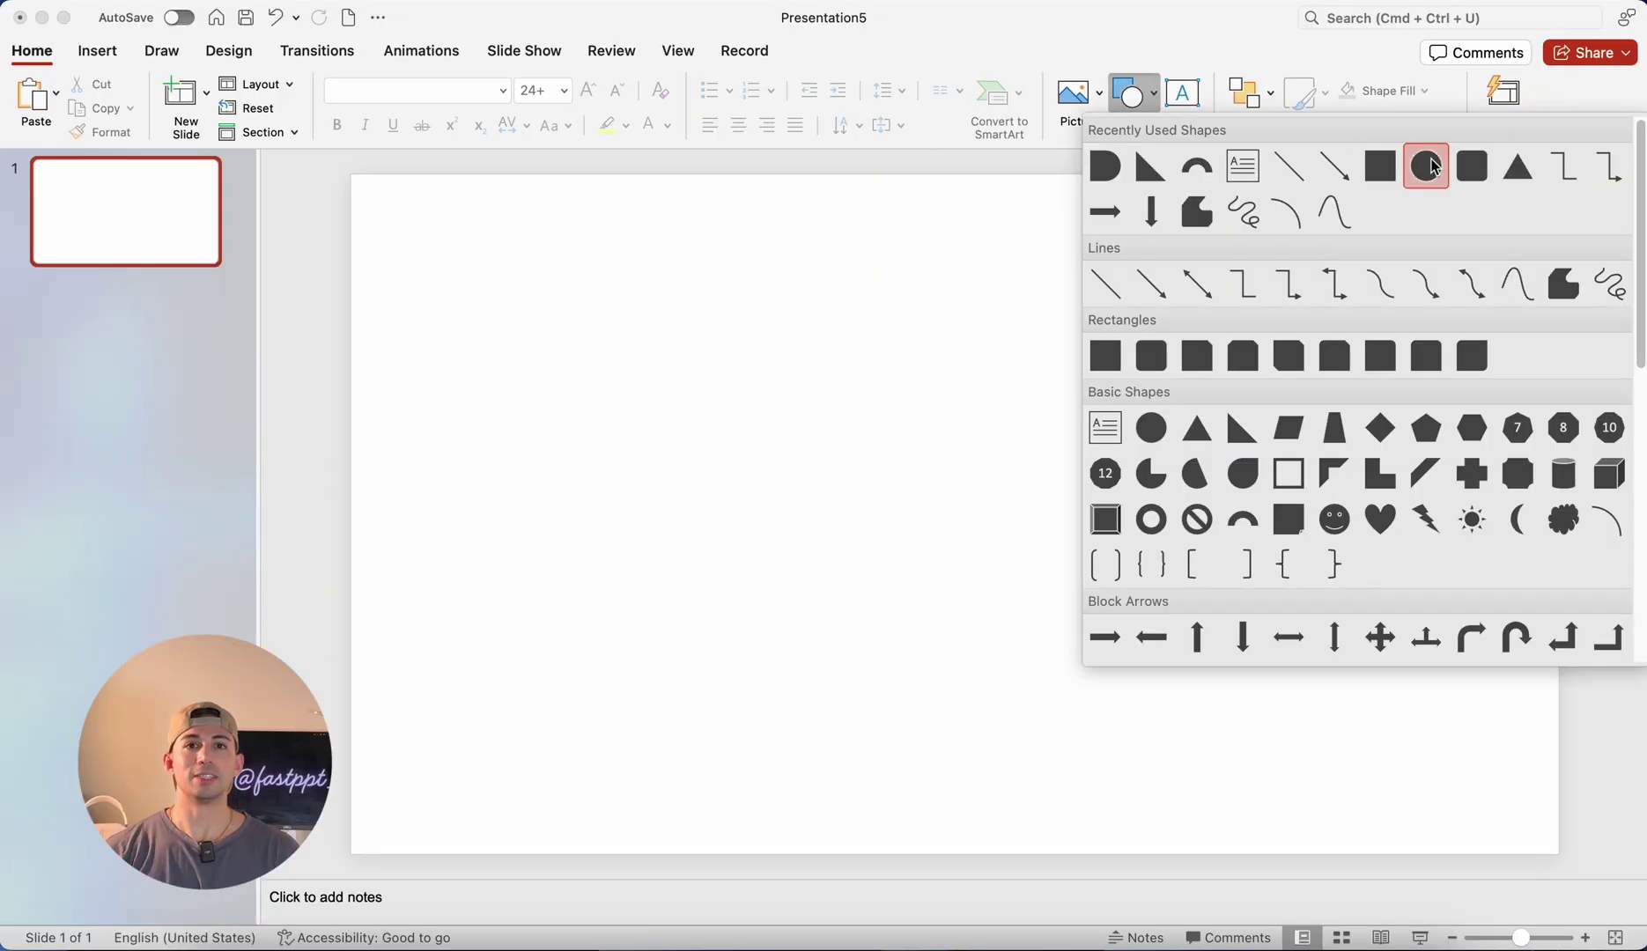
# Step: Draw a small circle on the slide and open its Format Shape settings
pyautogui.click(1429, 166)
pyautogui.moveTo(746, 319); pyautogui.dragTo(793, 361)
pyautogui.rightClick(793, 361)
pyautogui.click(987, 790)
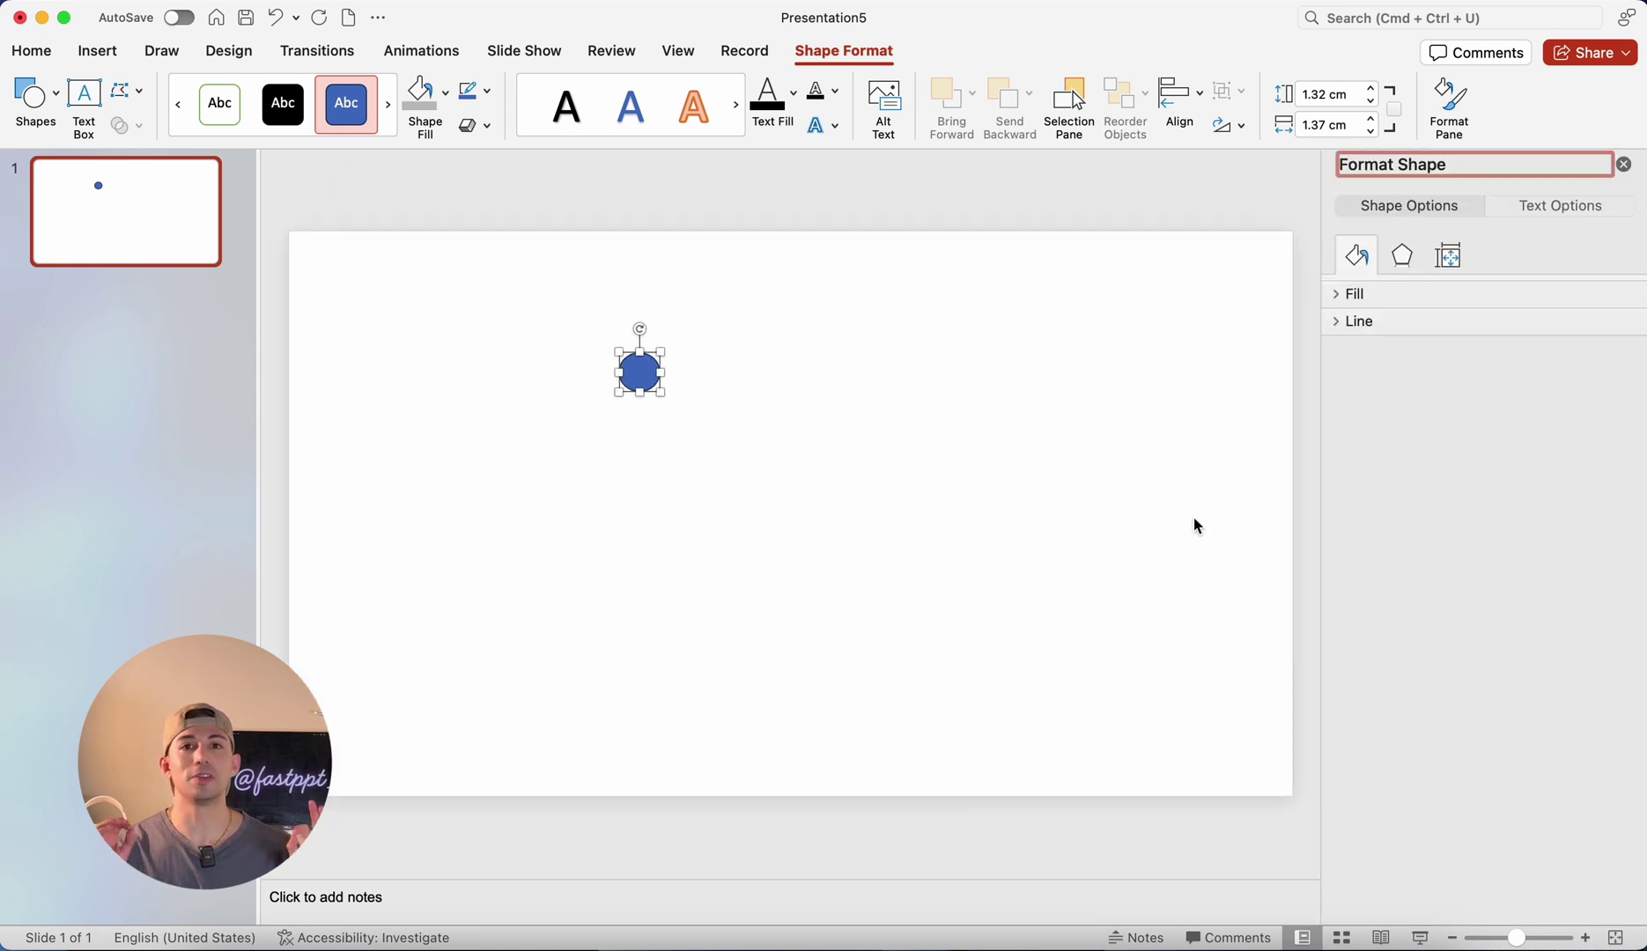
# Step: Give the circle a solid light grey fill and no outline
pyautogui.click(1355, 294)
pyautogui.click(1619, 481)
pyautogui.click(1453, 596)
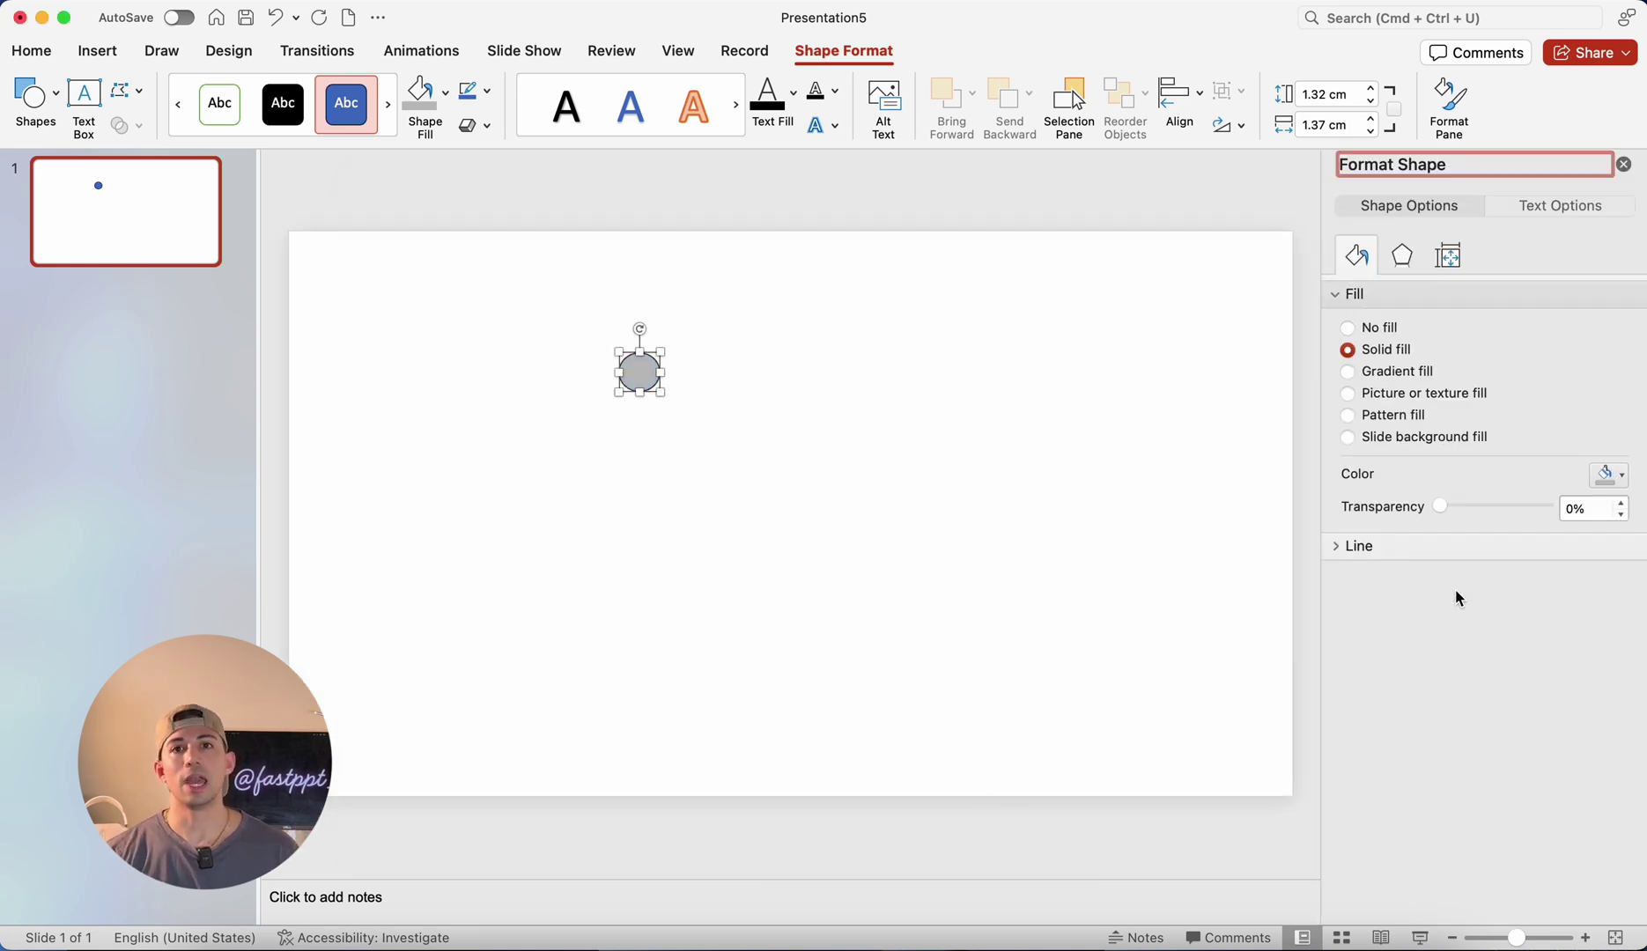
pyautogui.click(1374, 545)
pyautogui.click(1376, 584)
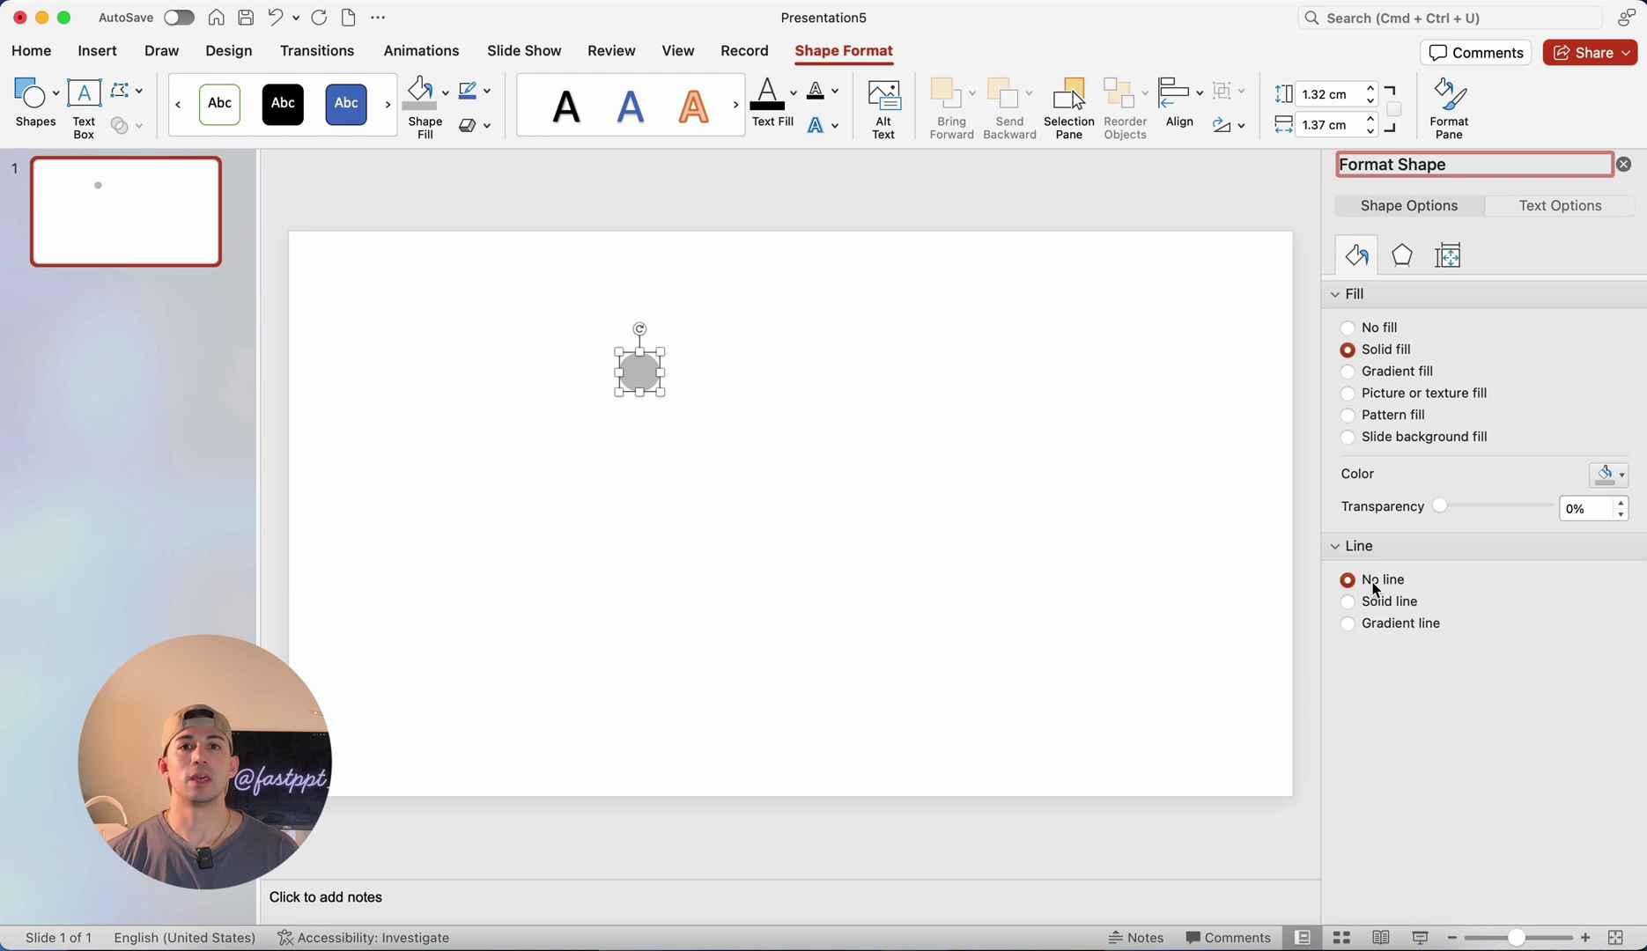
pyautogui.click(1403, 258)
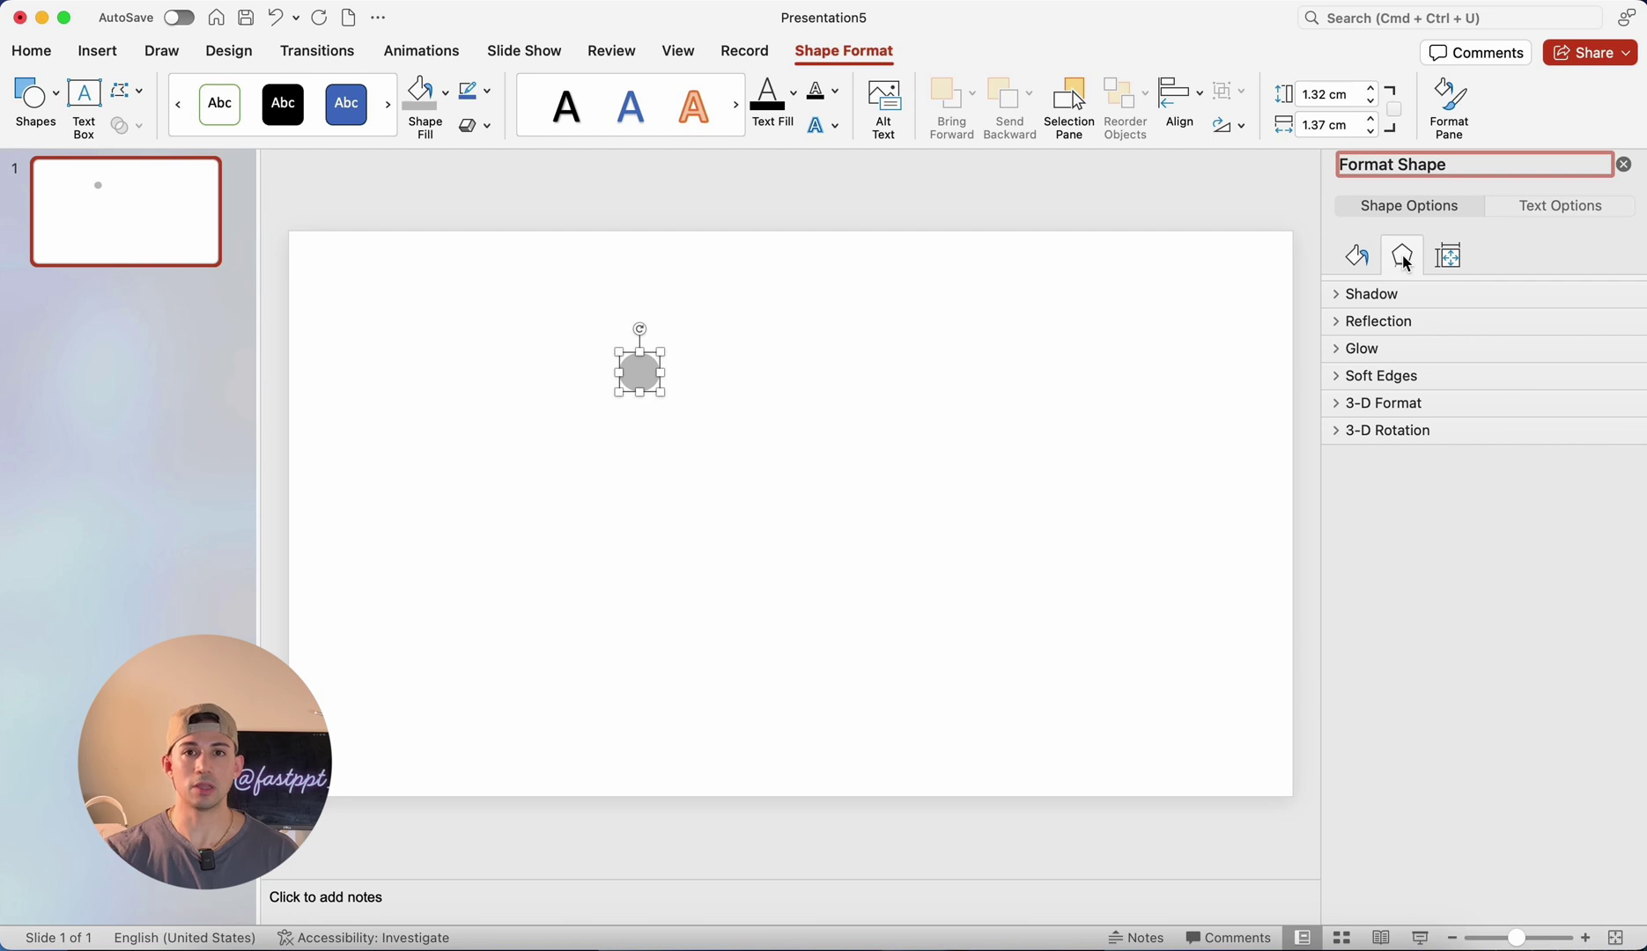
# Step: Apply an Inner shadow preset with 9 pt blur to the grey circle
pyautogui.click(1405, 287)
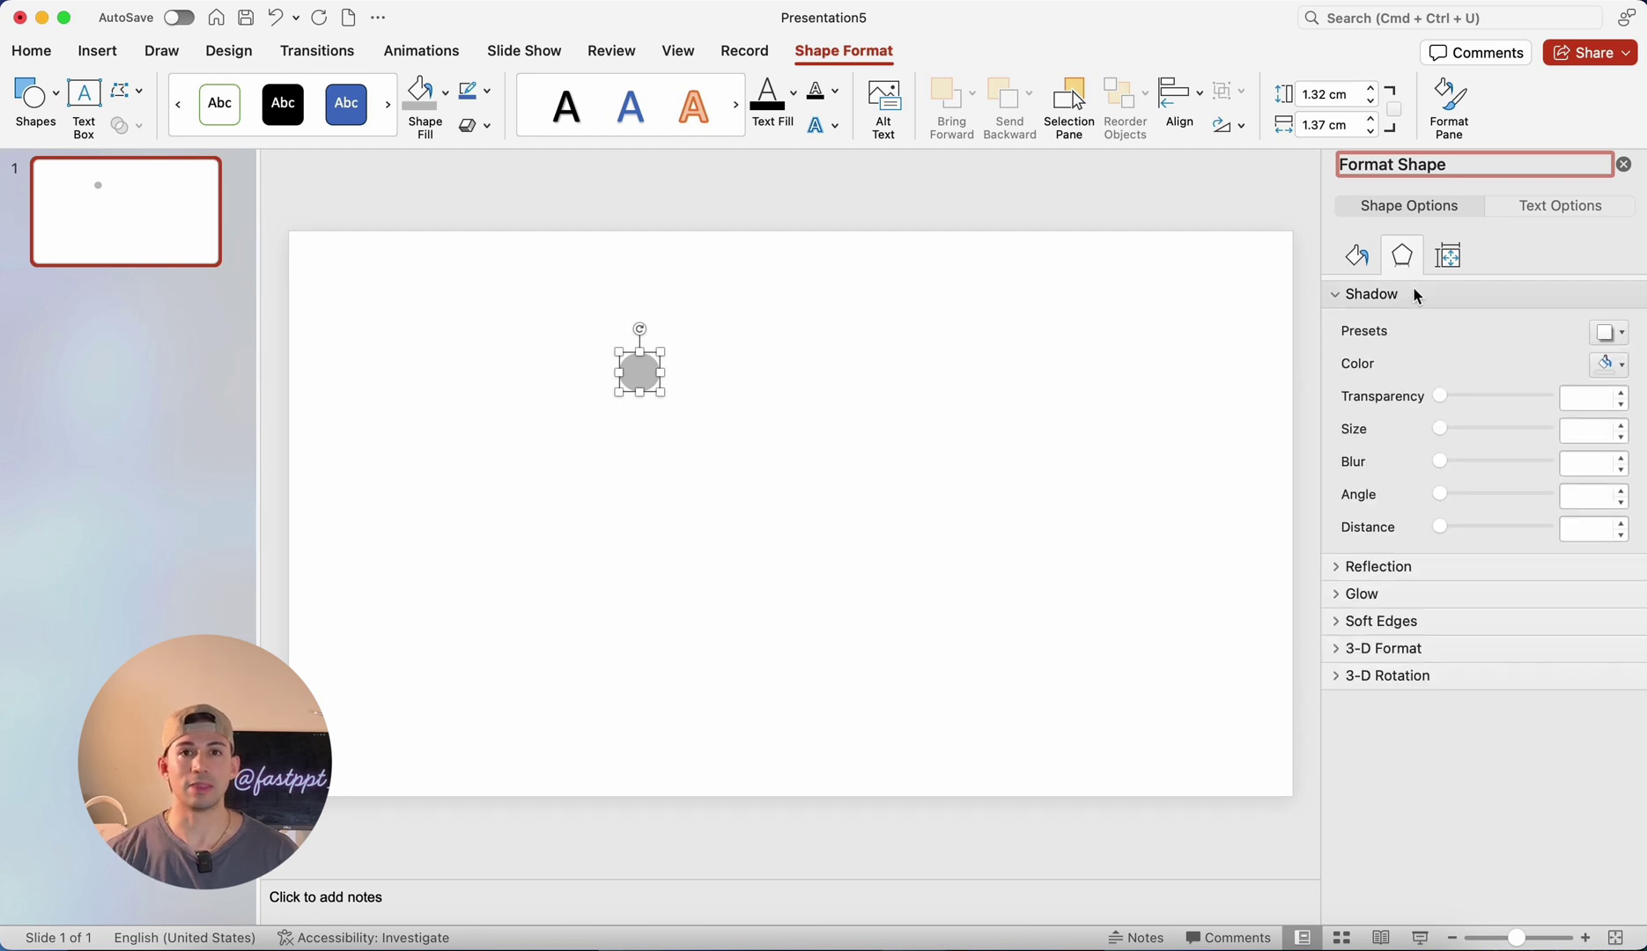
pyautogui.click(1612, 332)
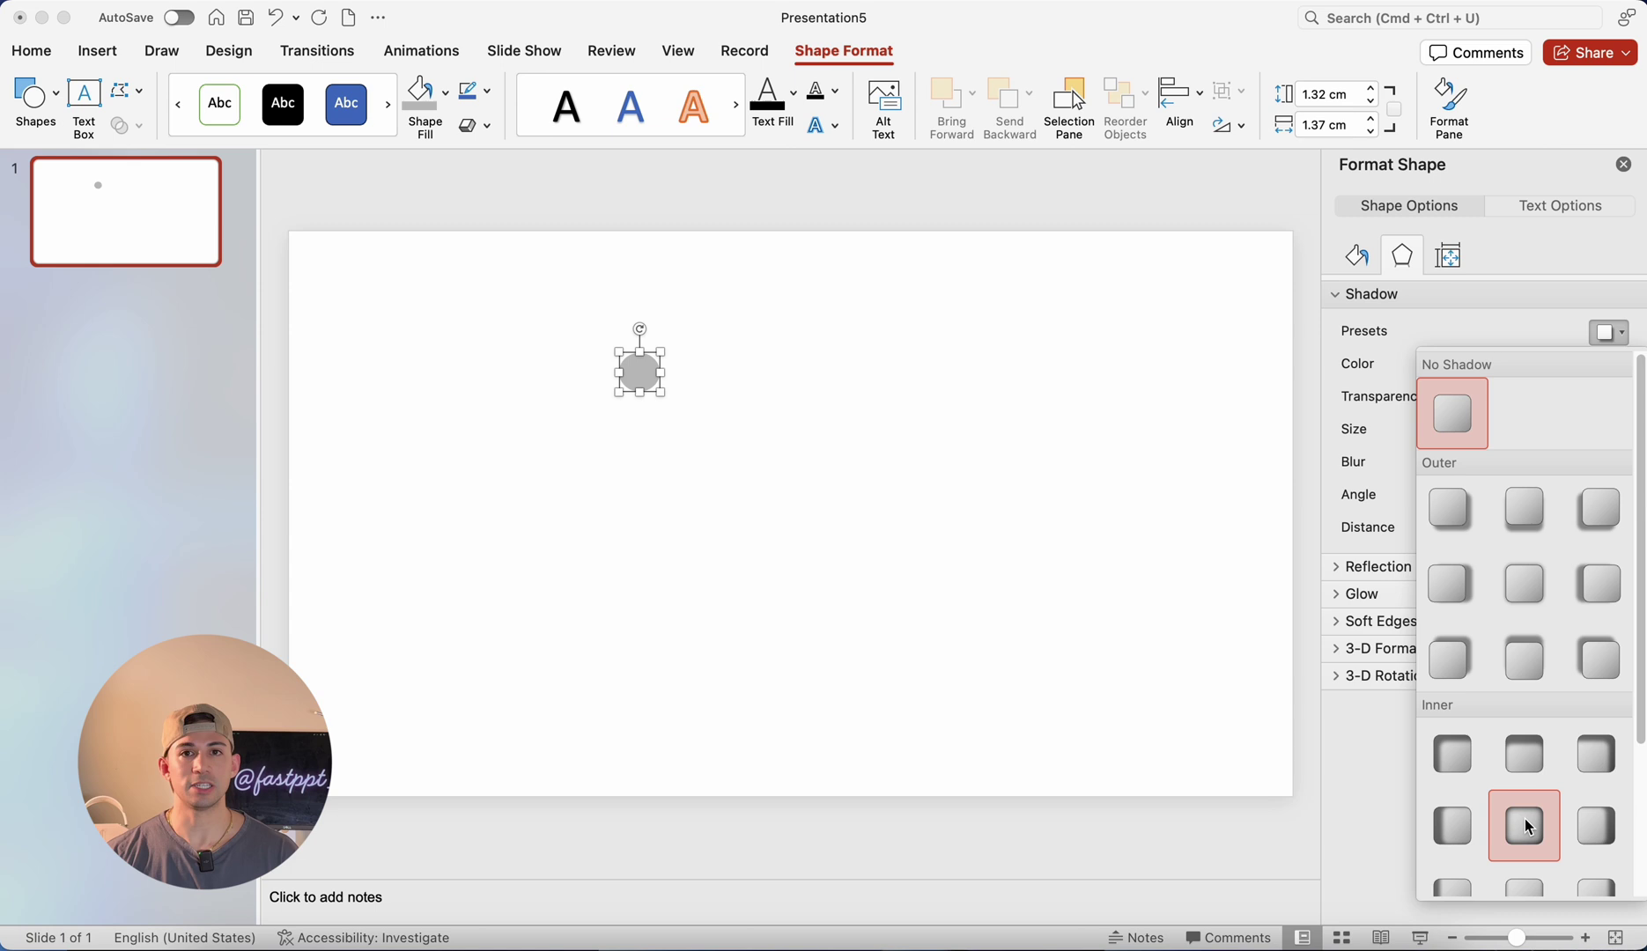
pyautogui.click(1525, 819)
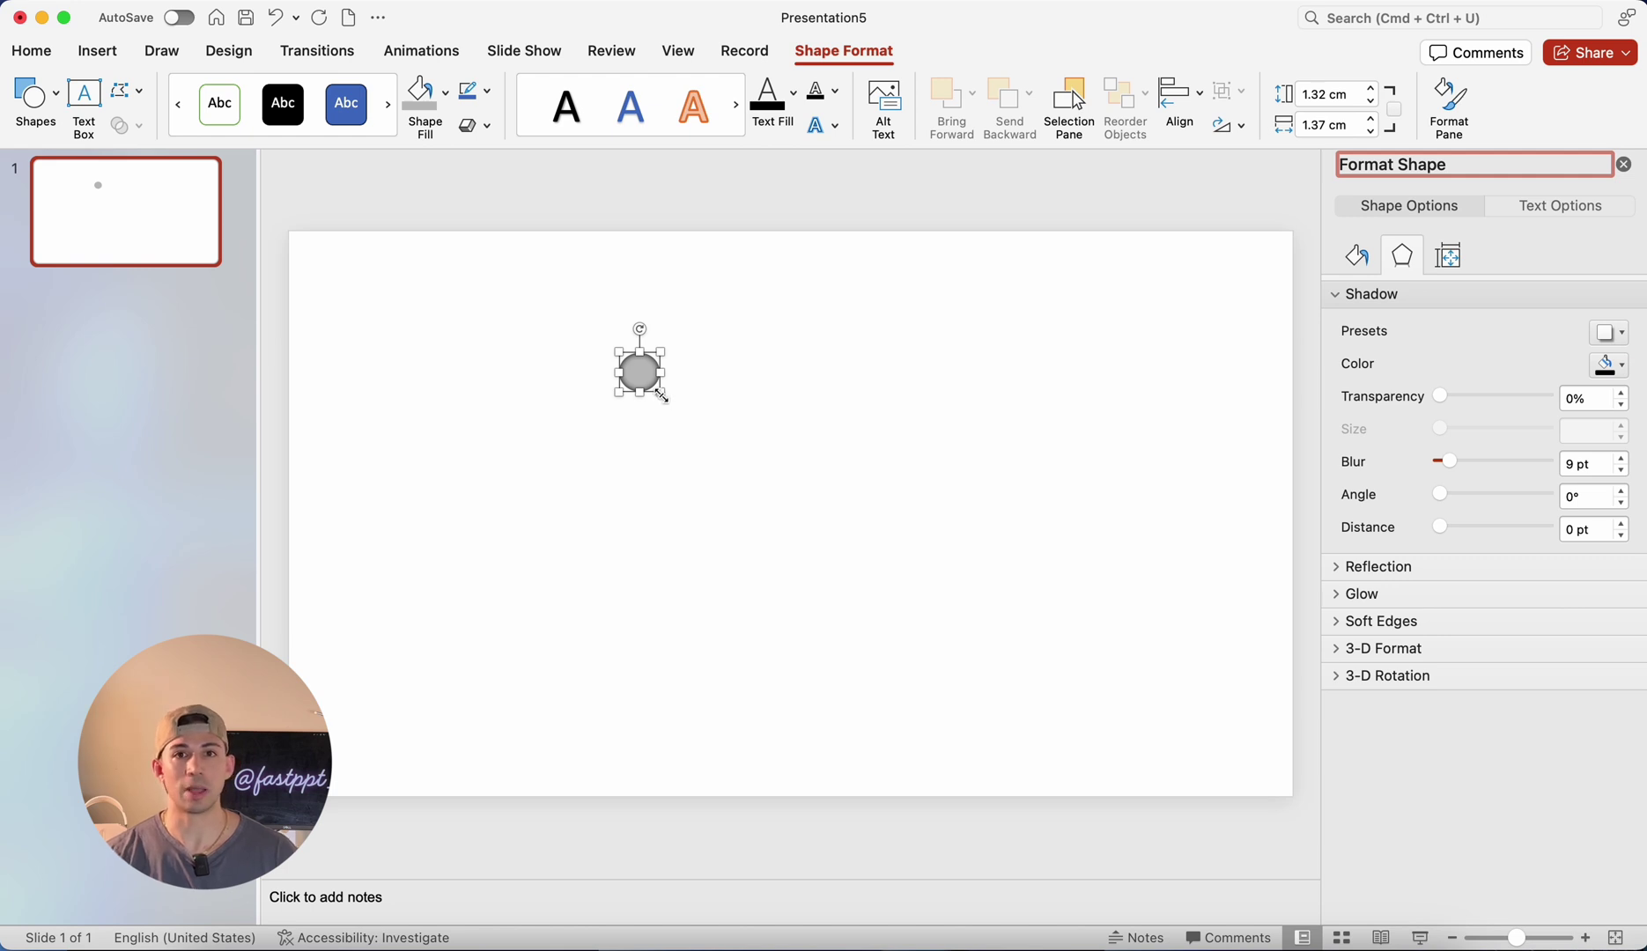
# Step: Resize the circle to about 3.84 cm and add two smaller copies, the smallest 2.38 × 2.19 cm
pyautogui.moveTo(662, 397); pyautogui.dragTo(706, 475)
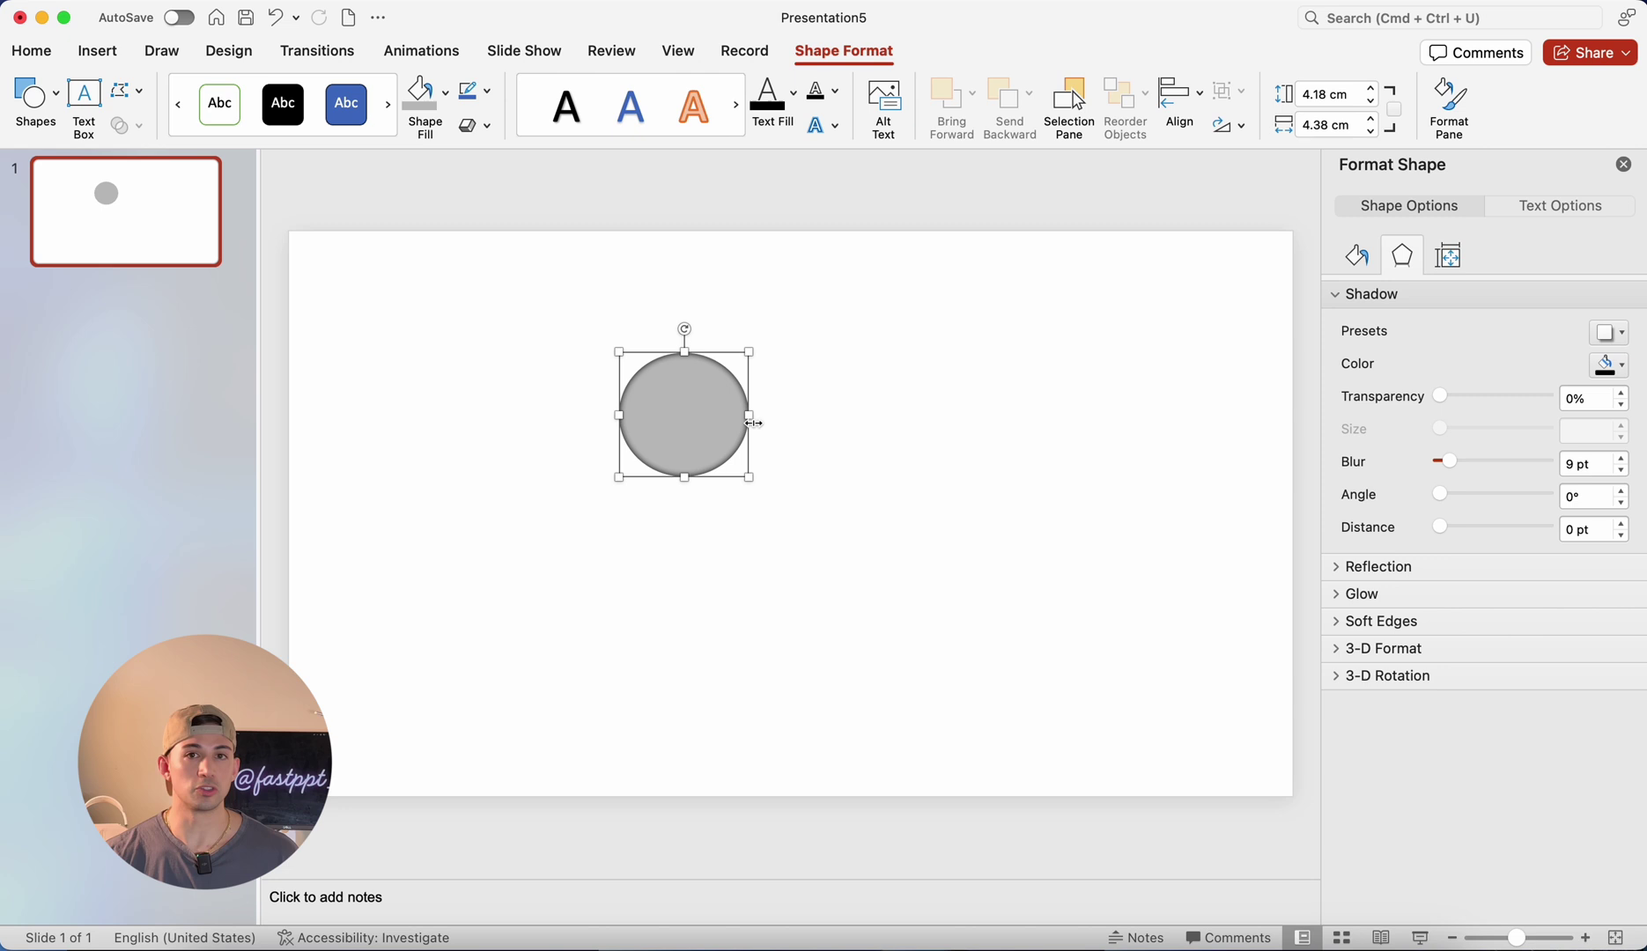
pyautogui.moveTo(753, 422); pyautogui.dragTo(737, 422)
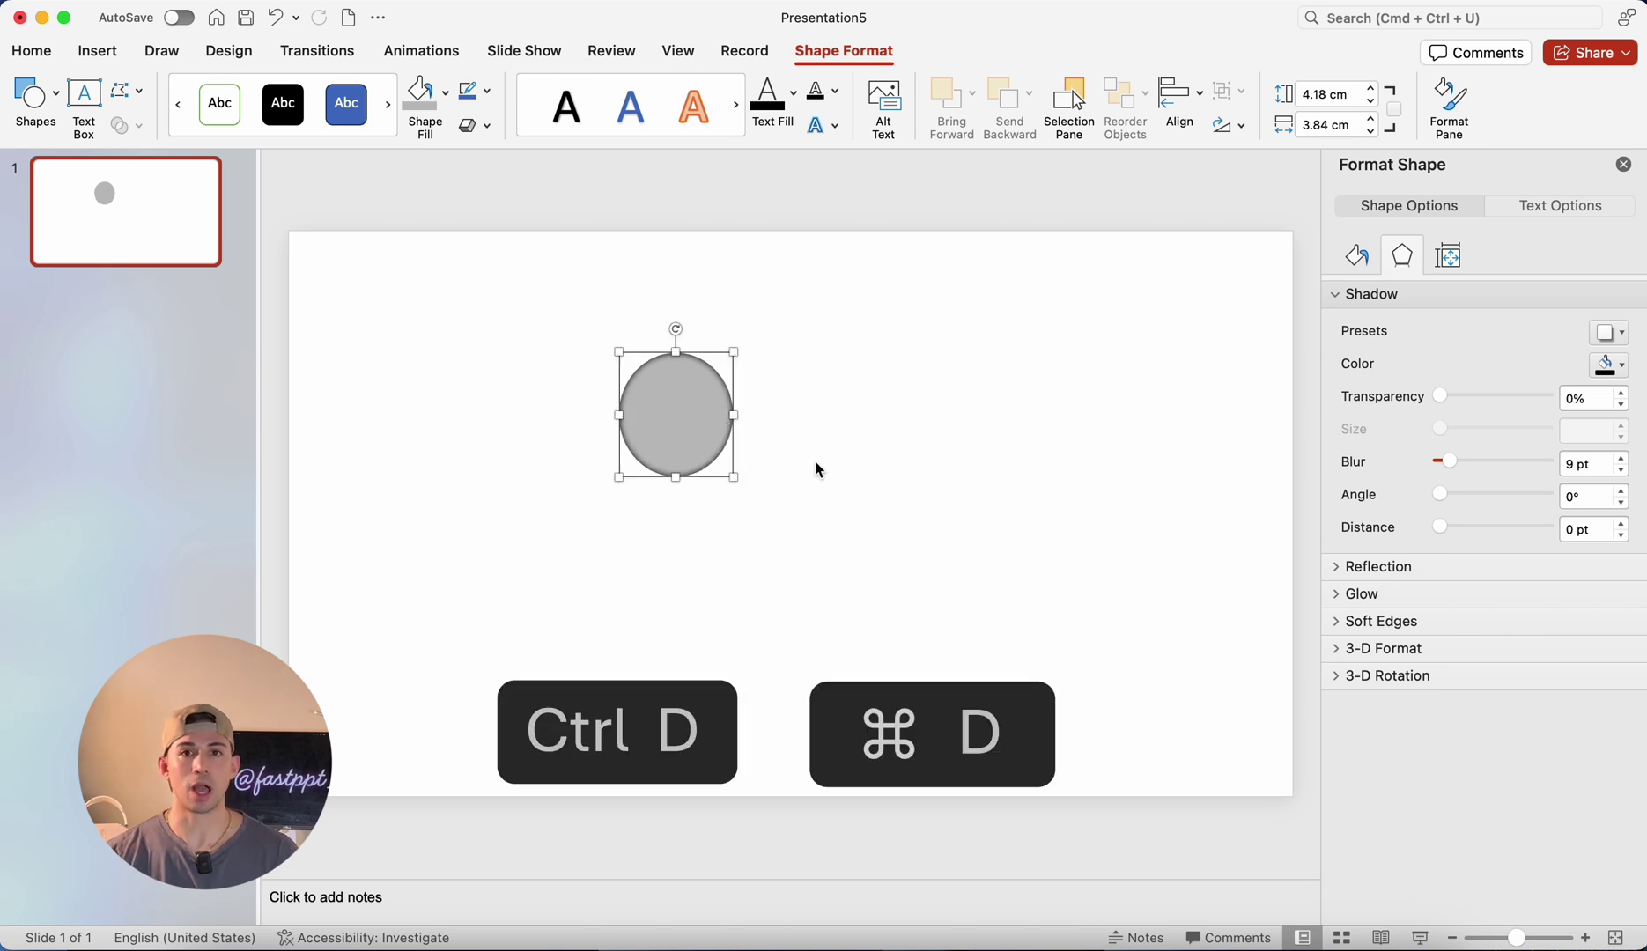
pyautogui.press('super+d')
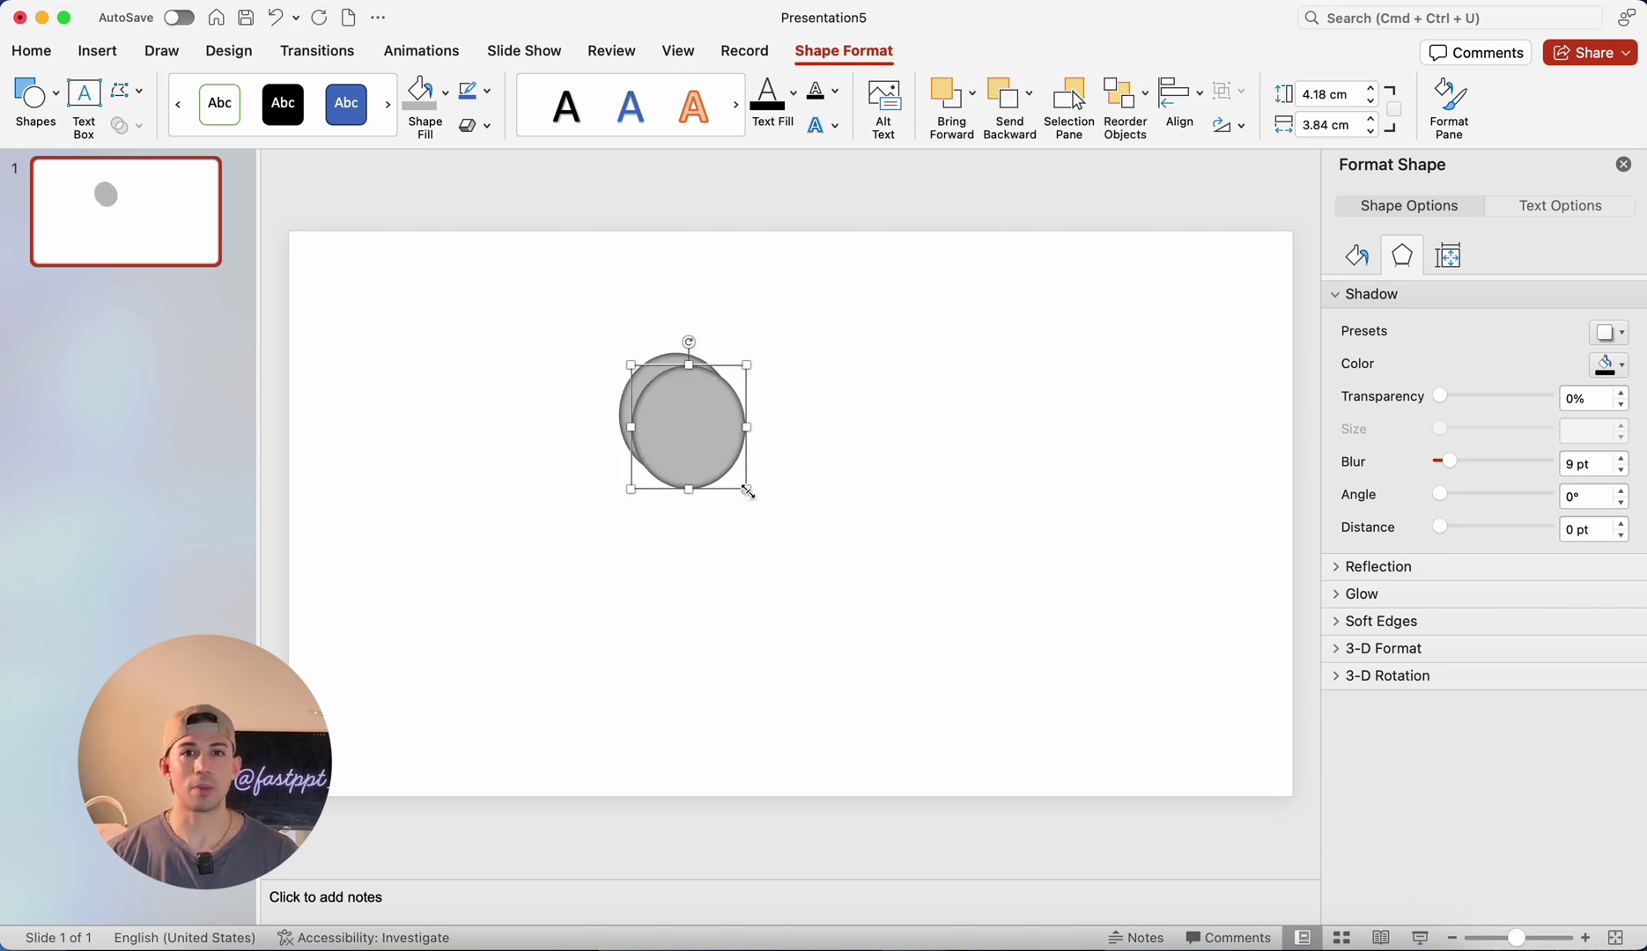
pyautogui.moveTo(747, 490); pyautogui.dragTo(709, 422)
pyautogui.press('super+d')
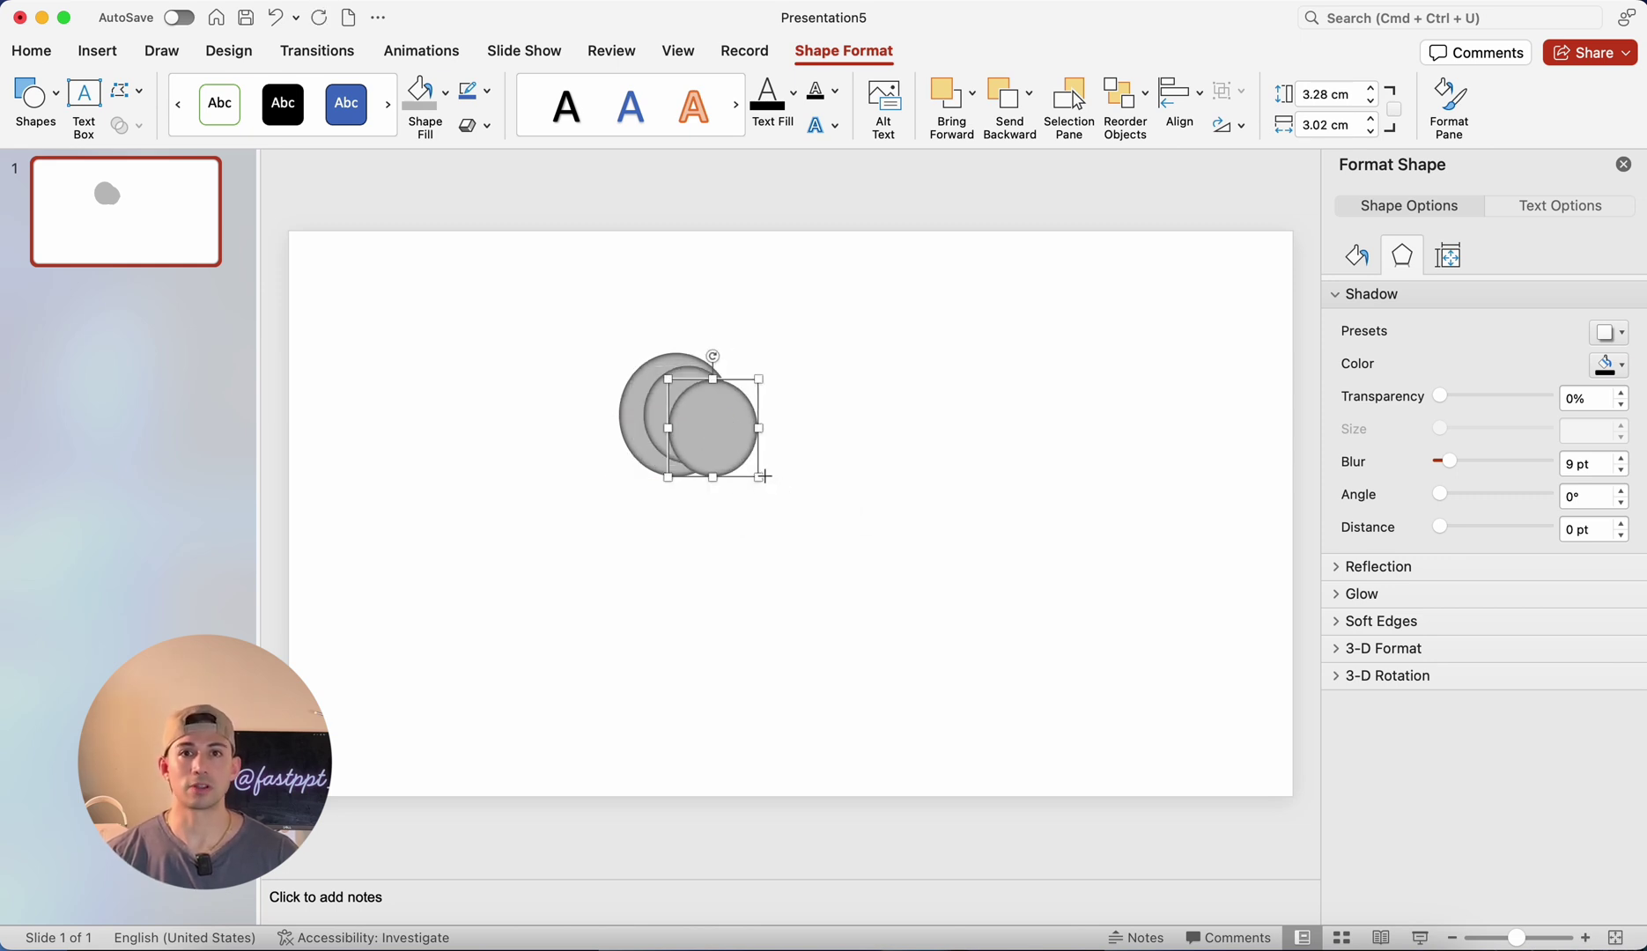
pyautogui.moveTo(760, 474); pyautogui.dragTo(735, 451)
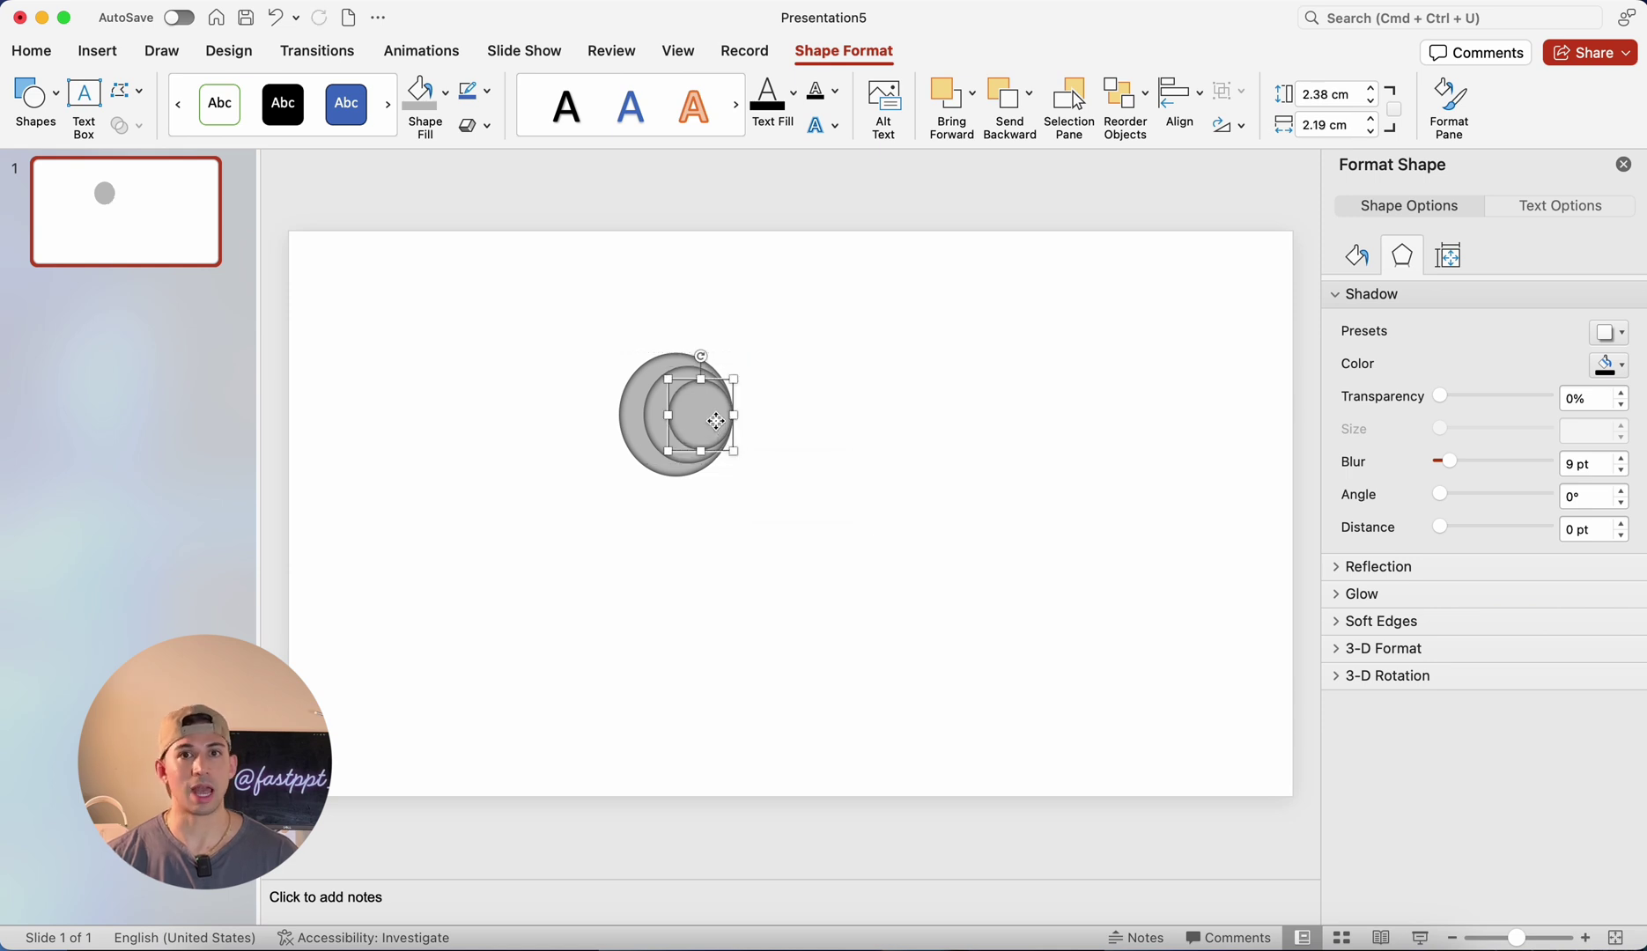
# Step: Group the three nested circles and shrink the group into a small ring
pyautogui.click(766, 515)
pyautogui.moveTo(581, 304); pyautogui.dragTo(765, 541)
pyautogui.rightClick(730, 457)
pyautogui.moveTo(802, 557)
pyautogui.click(968, 550)
pyautogui.moveTo(842, 533); pyautogui.dragTo(755, 359)
# Step: Set the slide background colour to dark navy
pyautogui.click(991, 490)
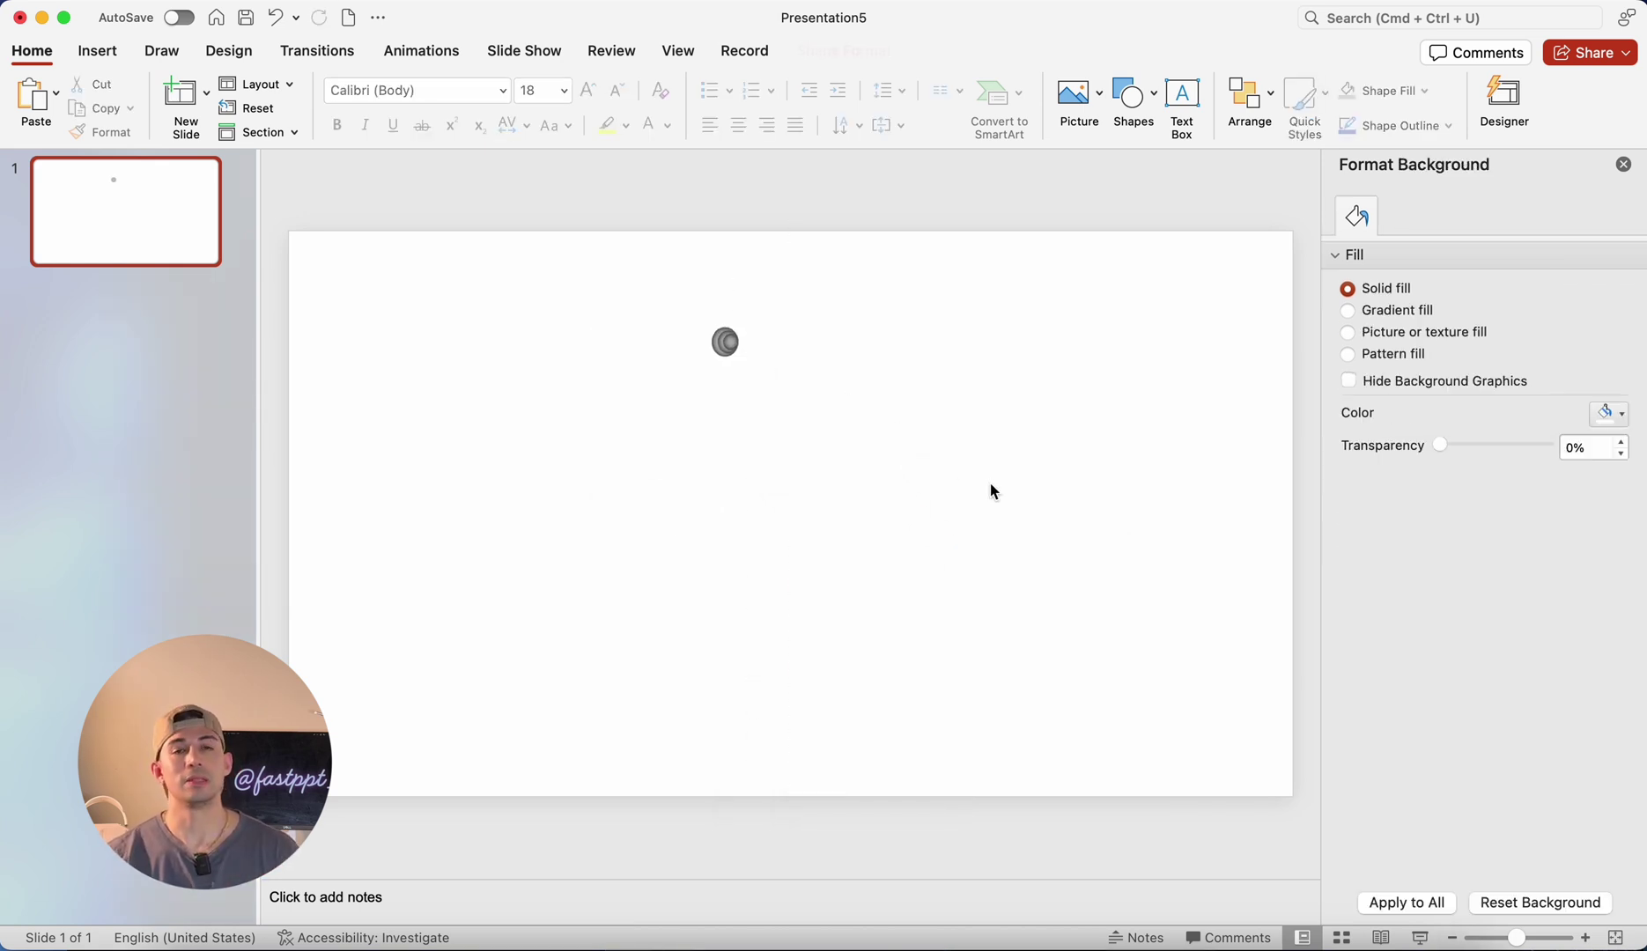
pyautogui.click(1621, 415)
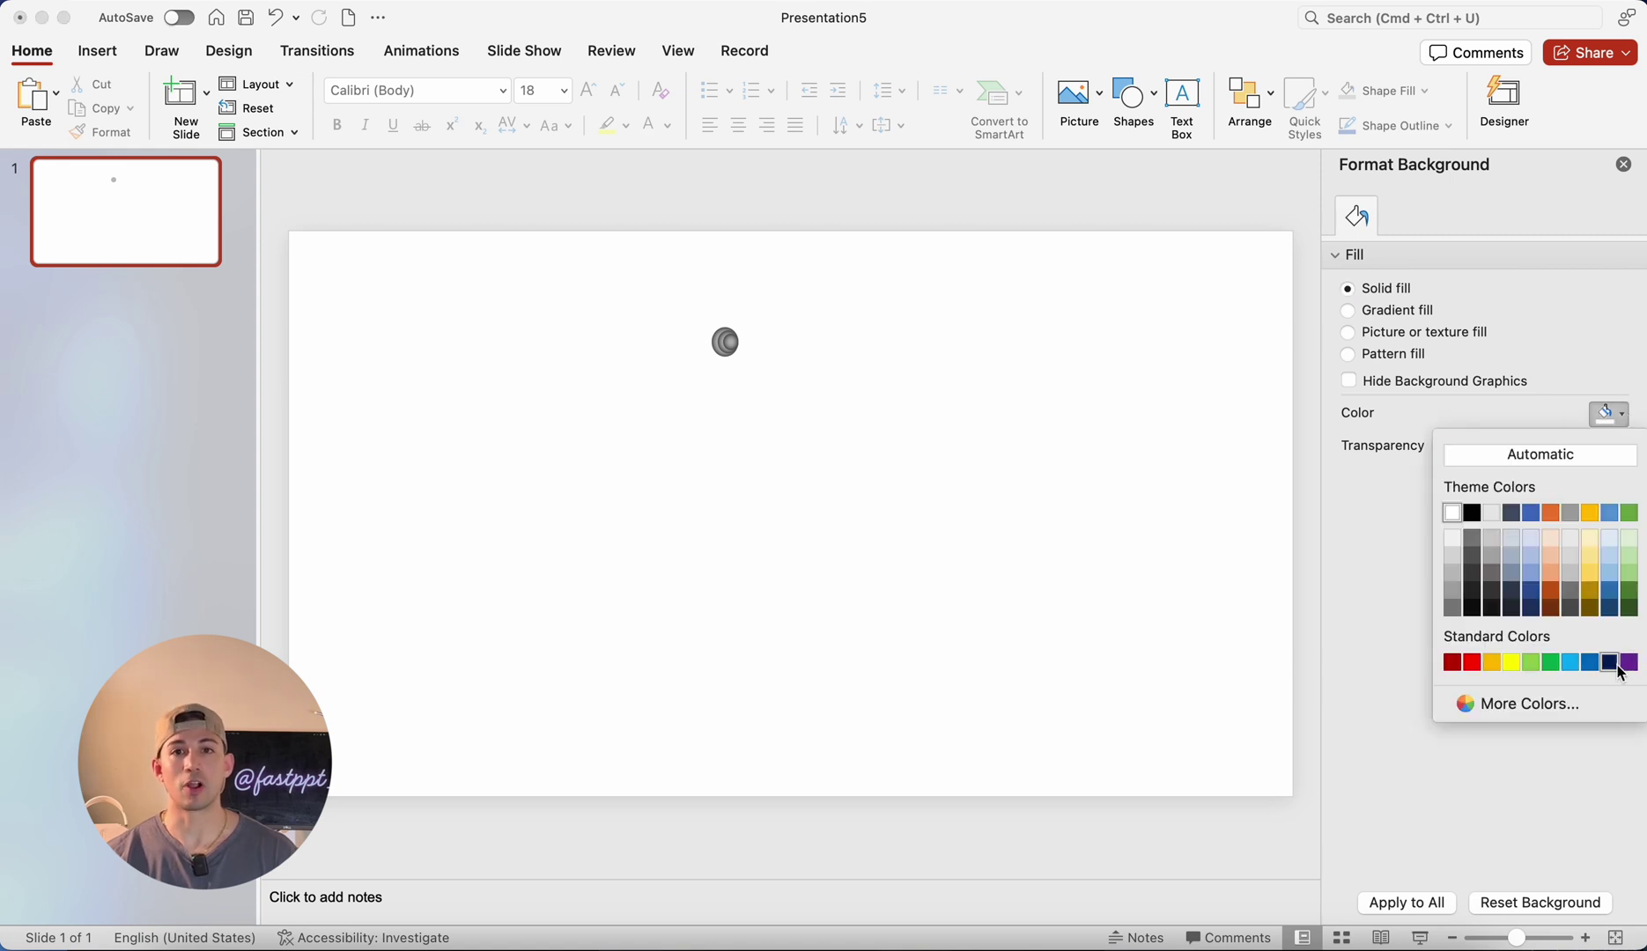
pyautogui.click(1611, 663)
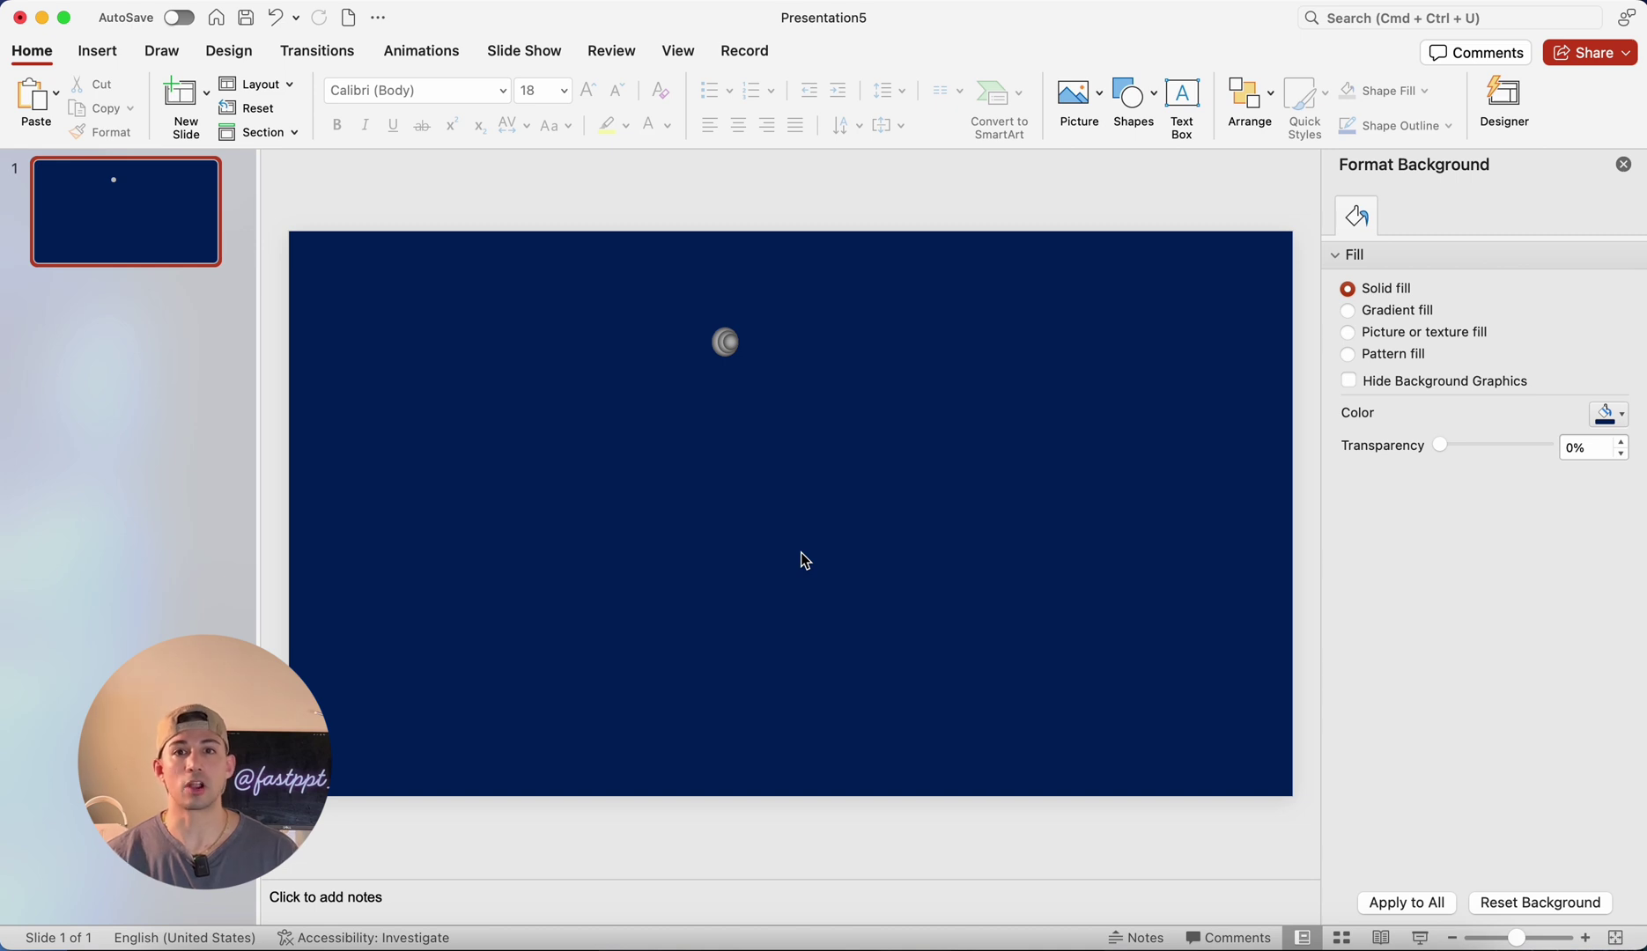
# Step: Duplicate the ring, place the copy to the right, and flip it horizontally
pyautogui.moveTo(725, 344); pyautogui.dragTo(685, 339)
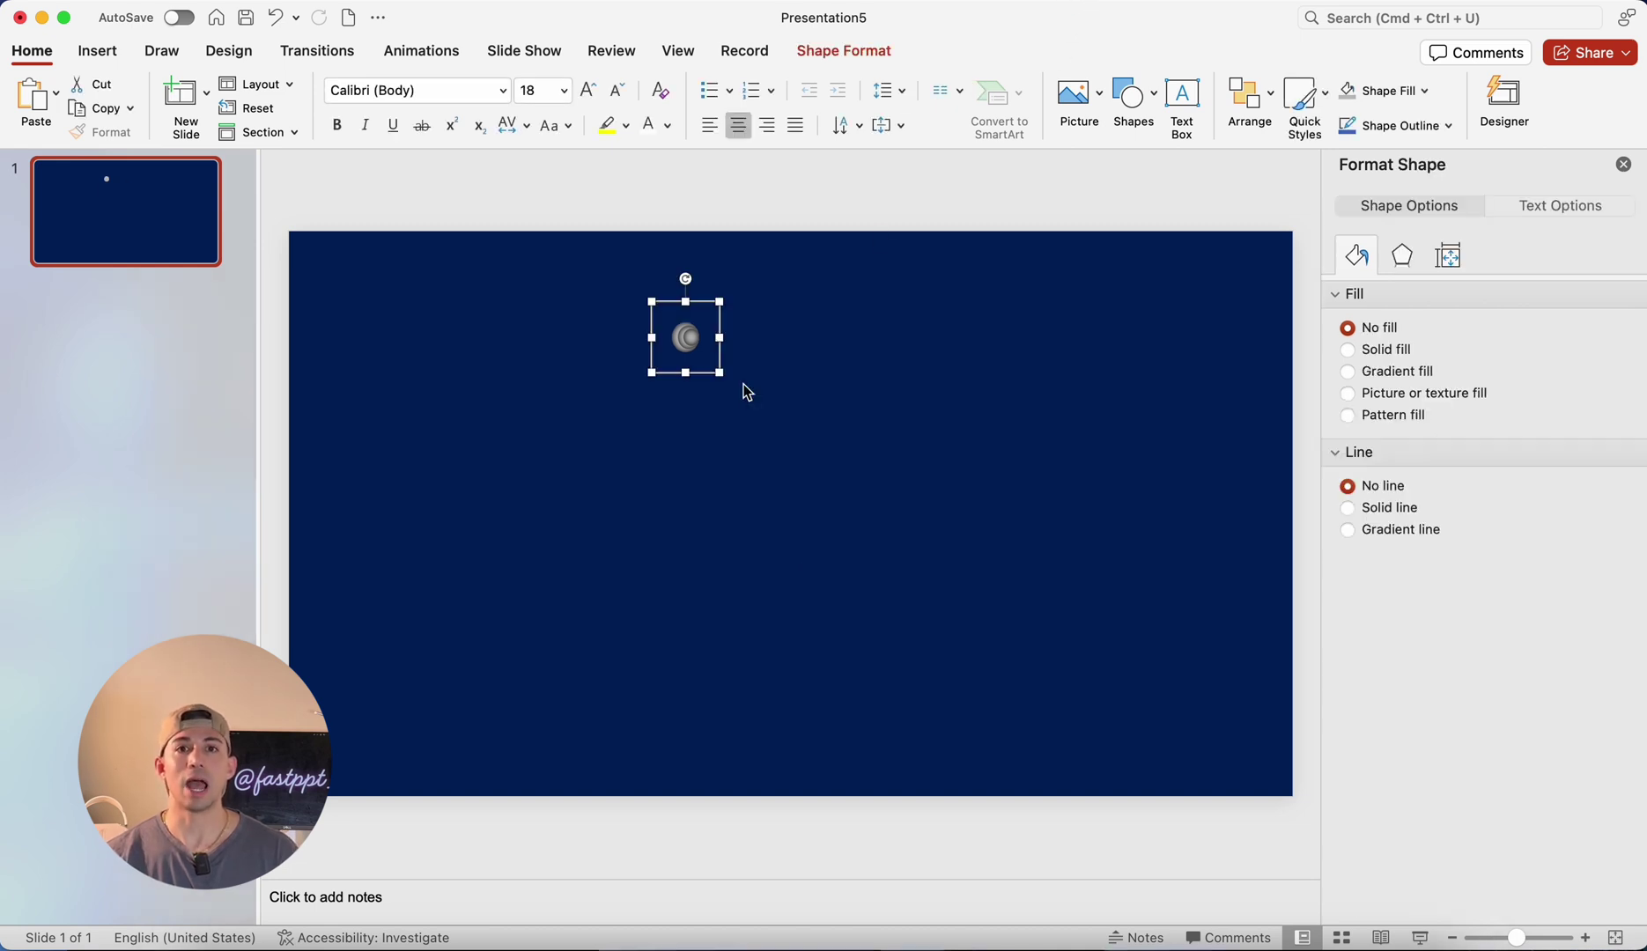
pyautogui.press('super+d')
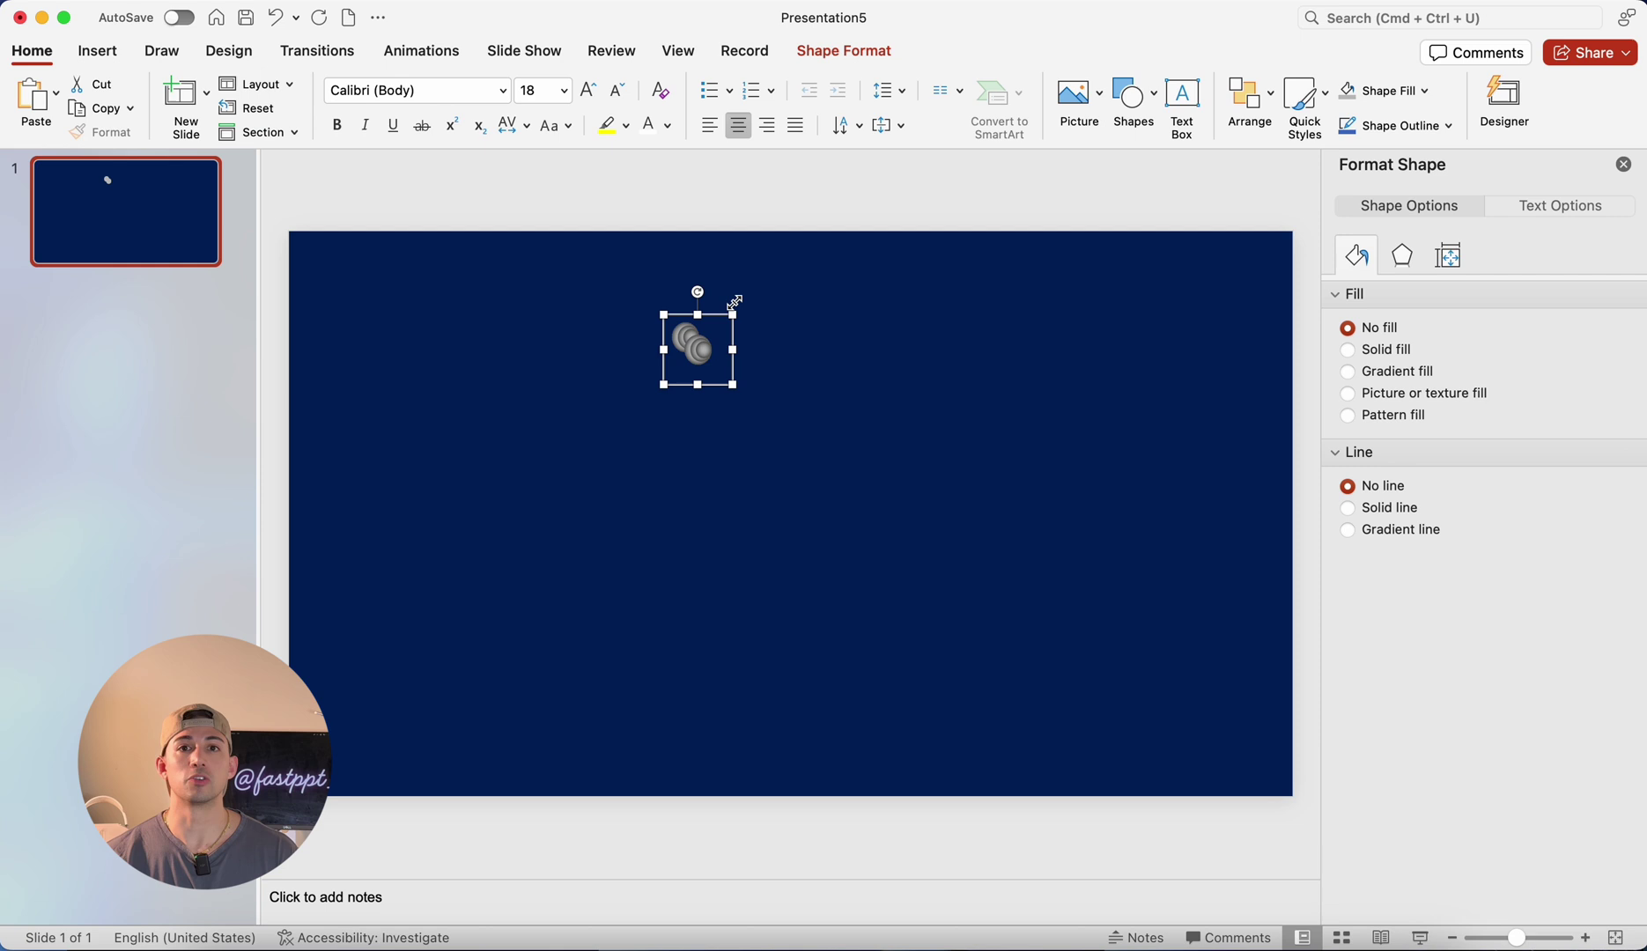
pyautogui.moveTo(732, 376); pyautogui.dragTo(829, 362)
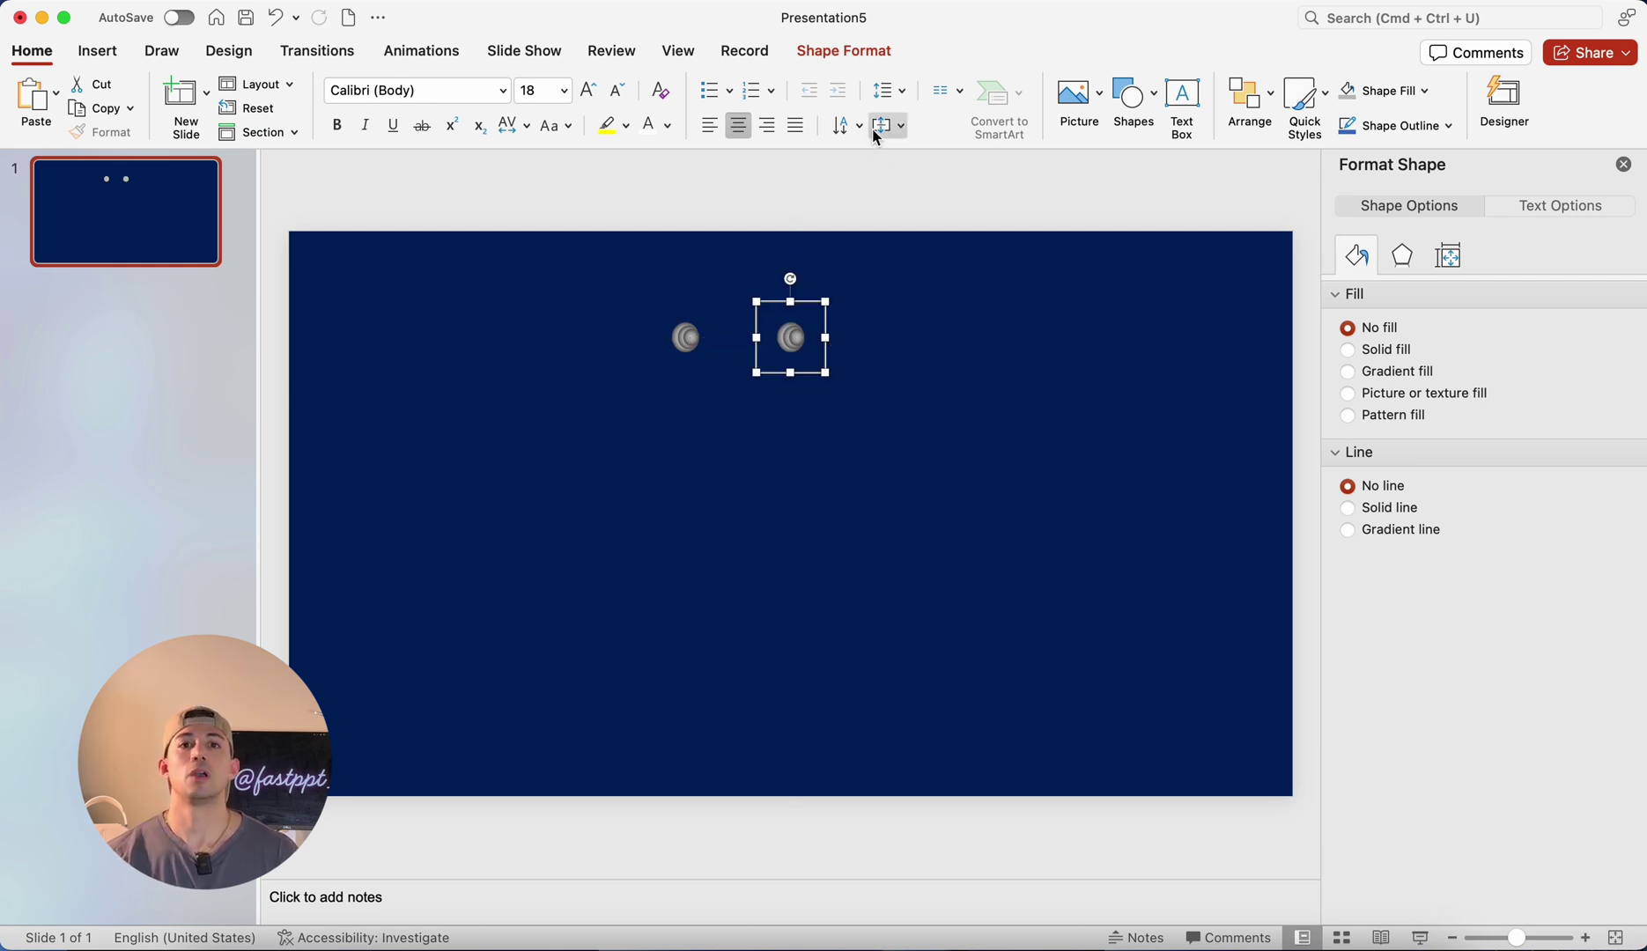
pyautogui.click(851, 54)
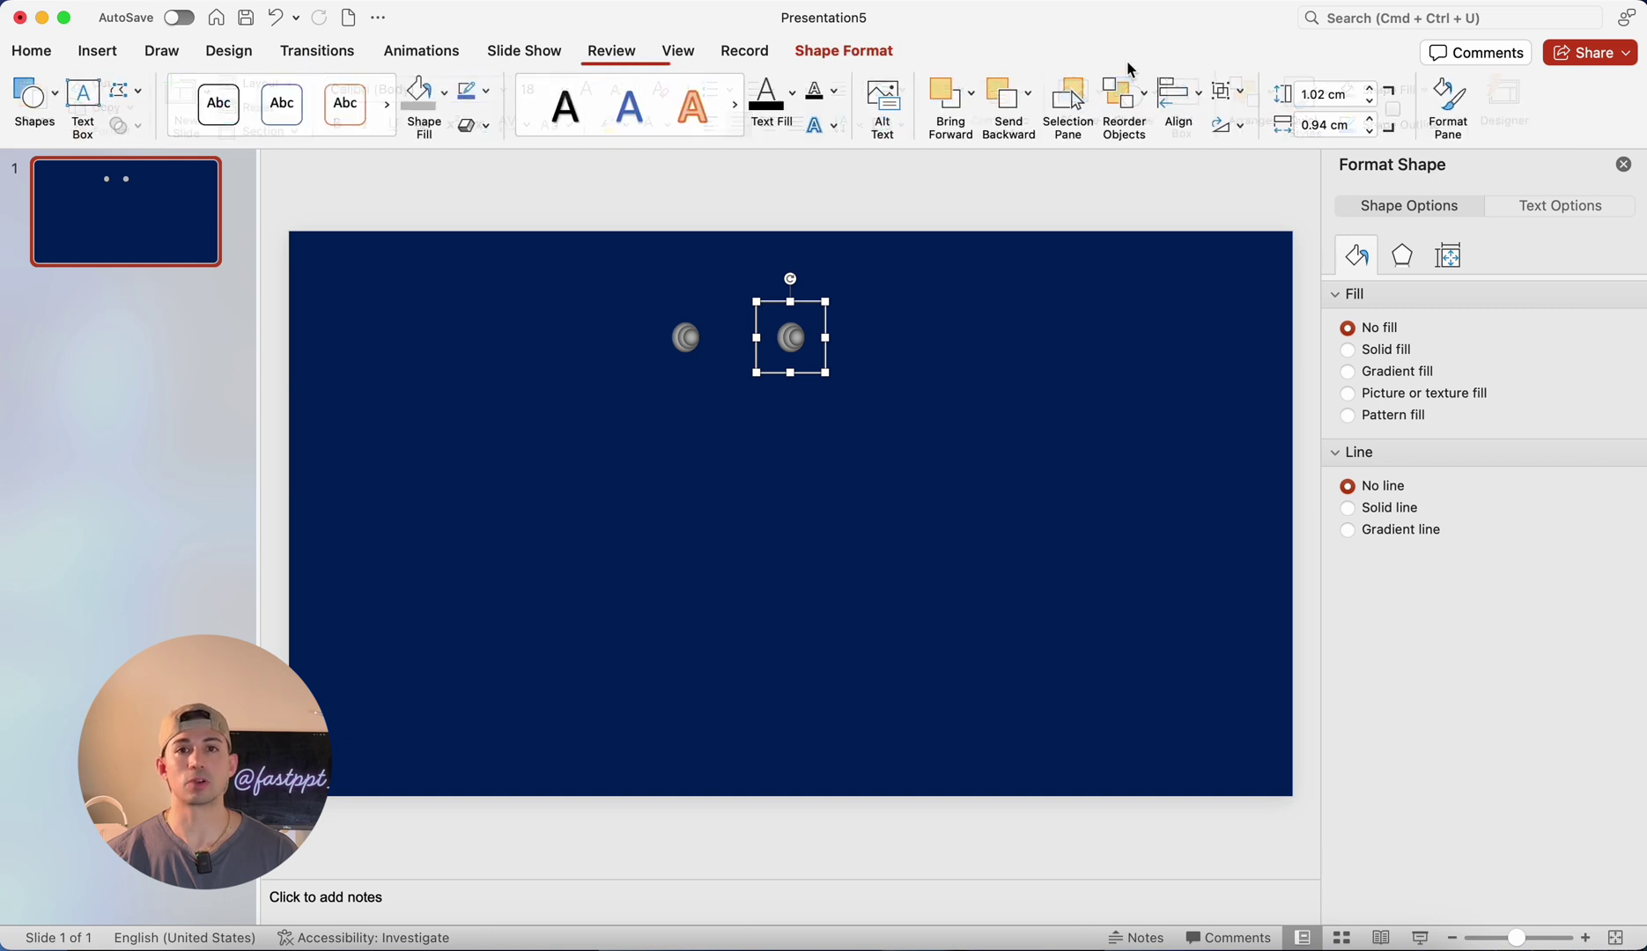
pyautogui.click(1227, 125)
pyautogui.click(1266, 233)
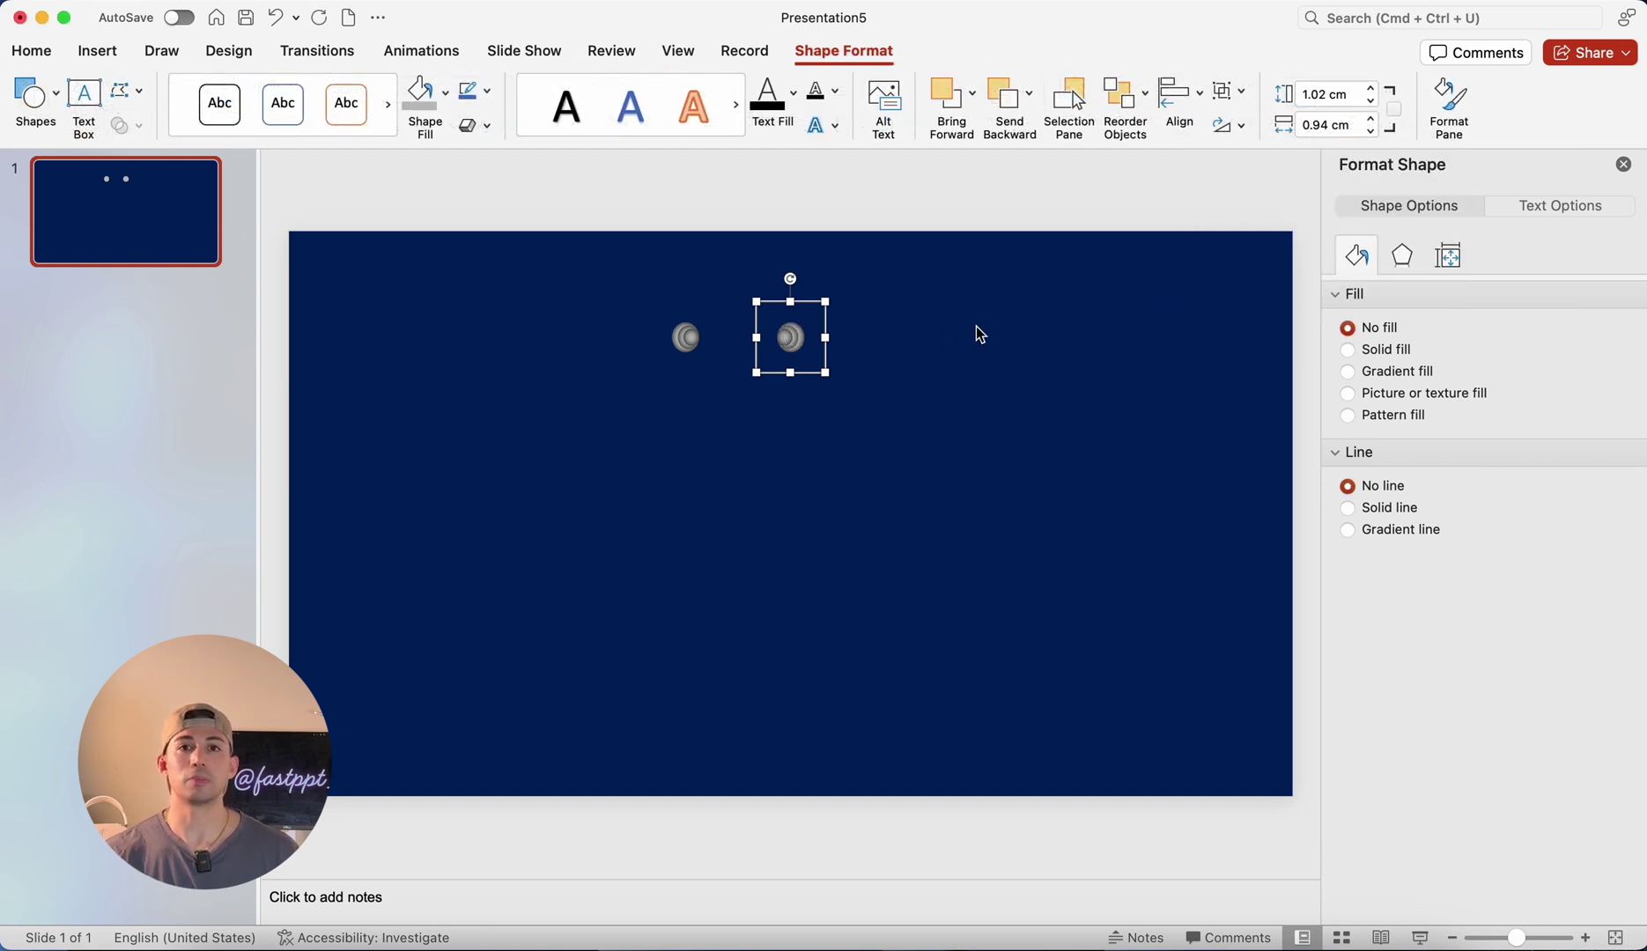
pyautogui.click(915, 356)
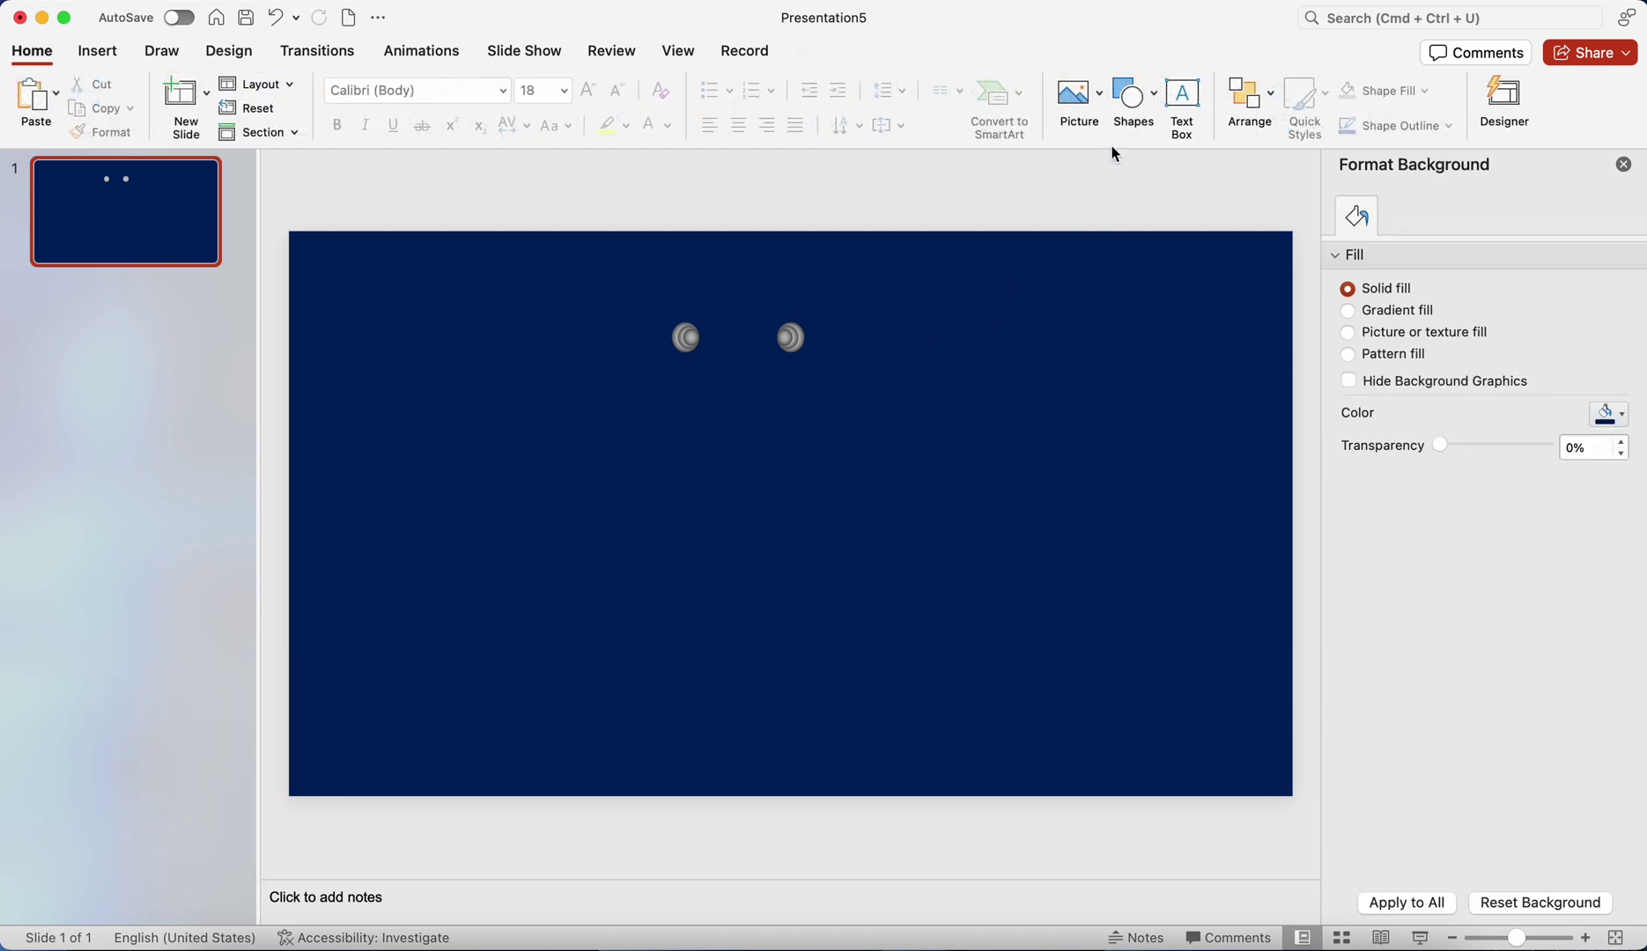
# Step: Draw a thin bar connecting the two ring dots
pyautogui.click(1132, 91)
pyautogui.click(1170, 160)
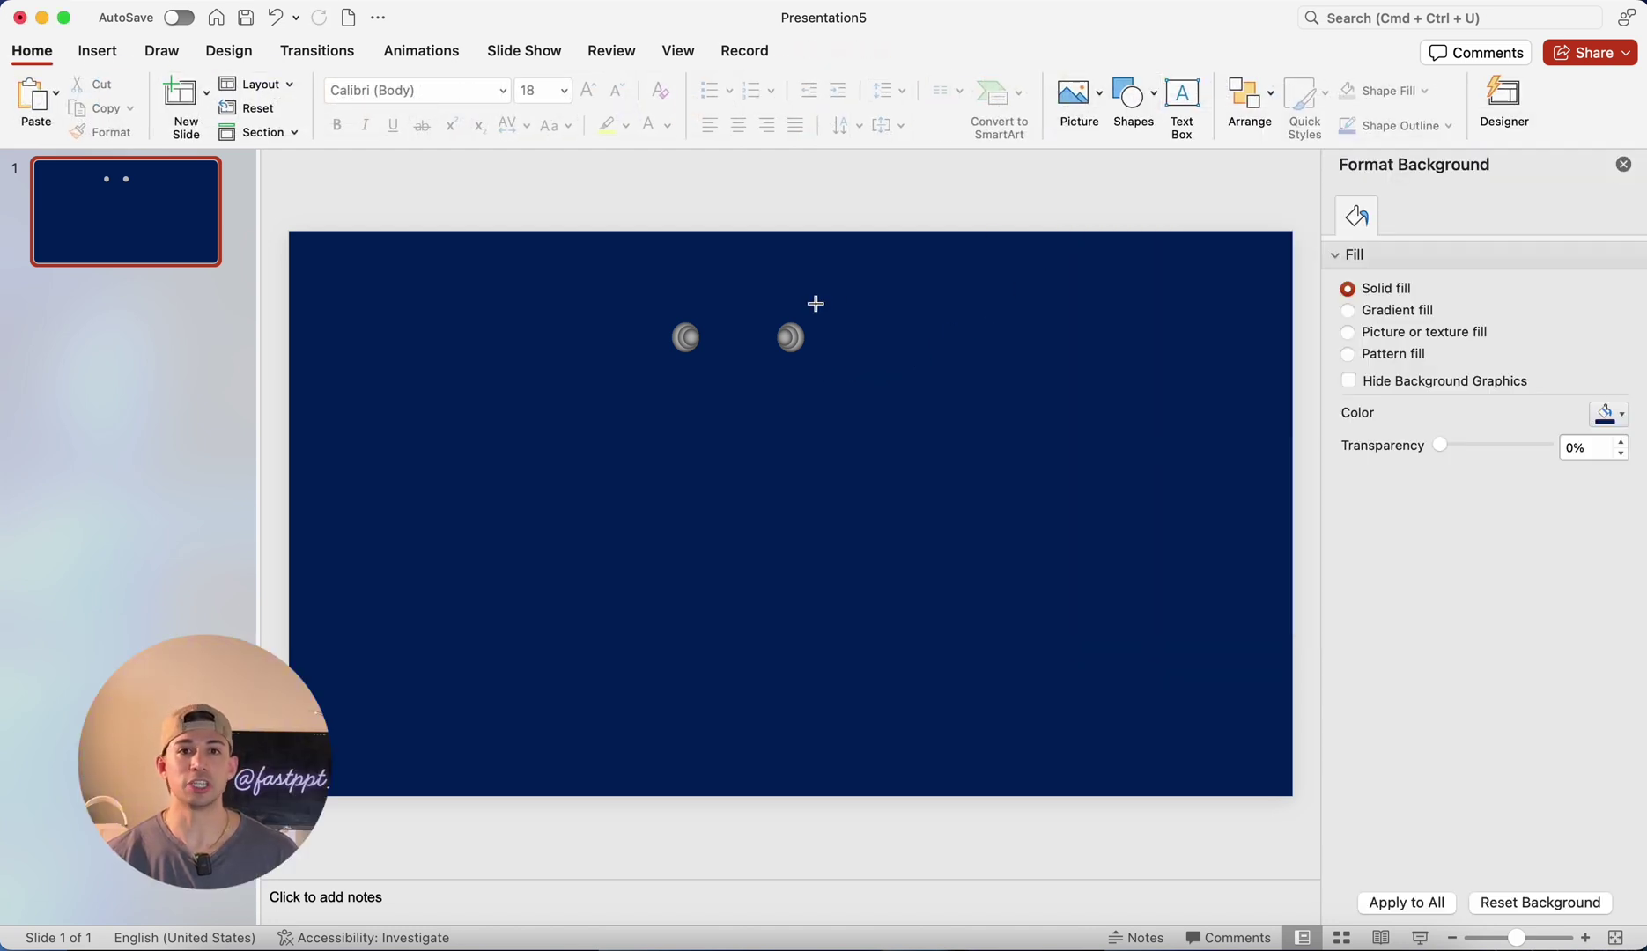
pyautogui.moveTo(690, 334); pyautogui.dragTo(785, 345)
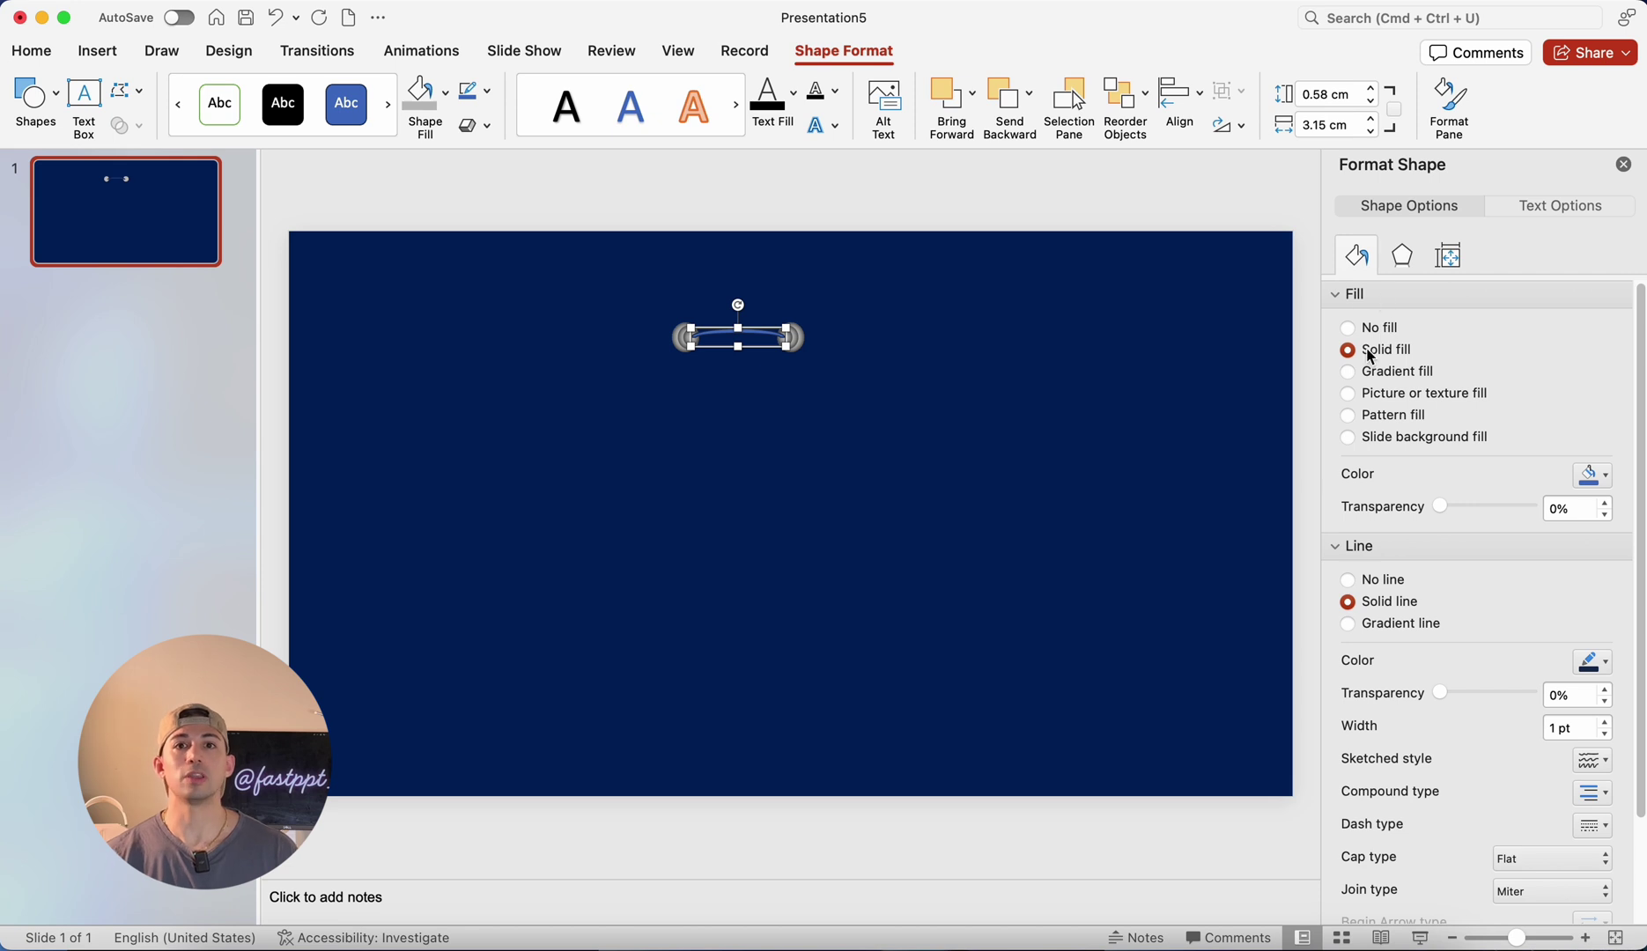
# Step: Fill the bar with a radial grey-to-dark-grey gradient starting from the centre
pyautogui.click(1412, 370)
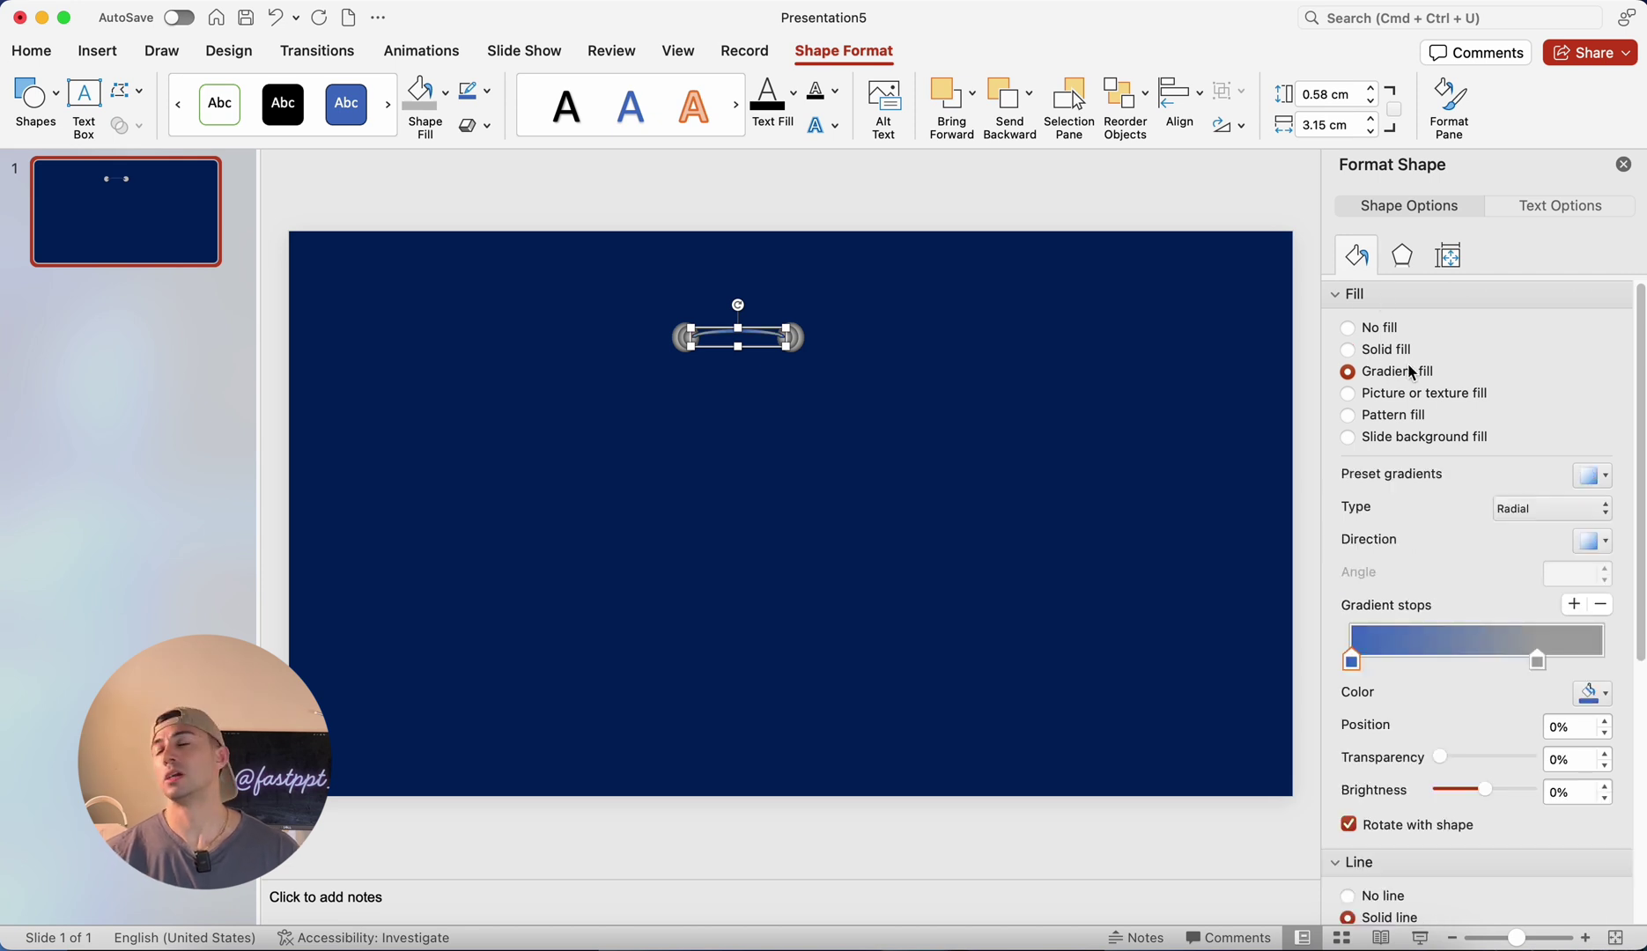
pyautogui.click(1591, 693)
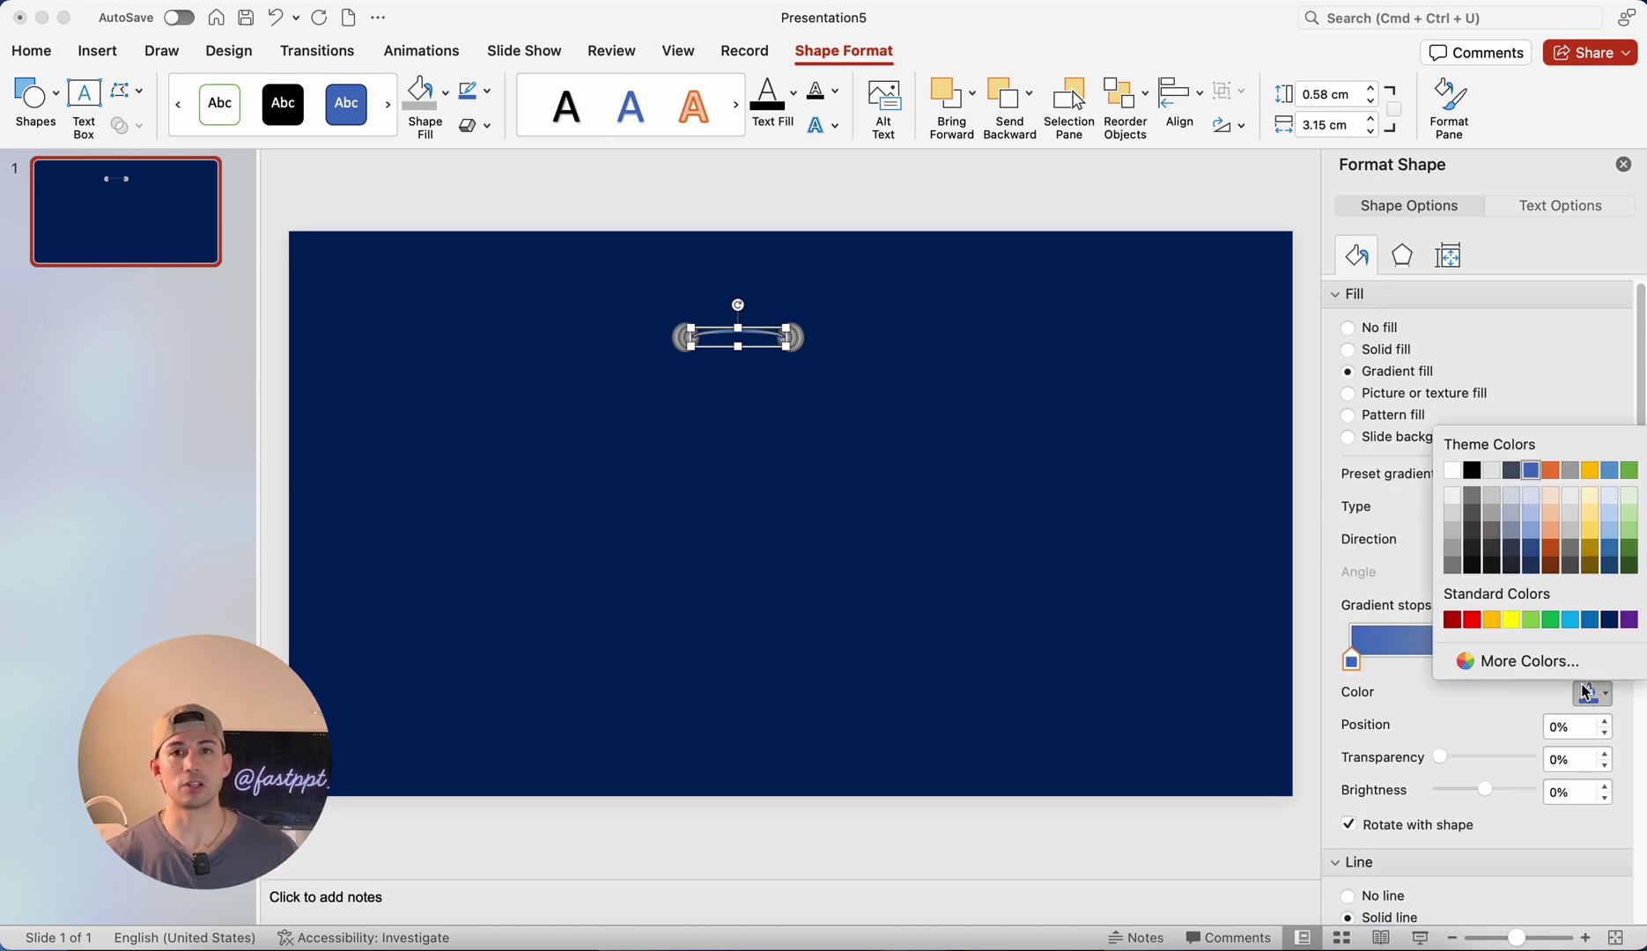
pyautogui.click(1451, 514)
pyautogui.click(1538, 663)
pyautogui.click(1591, 693)
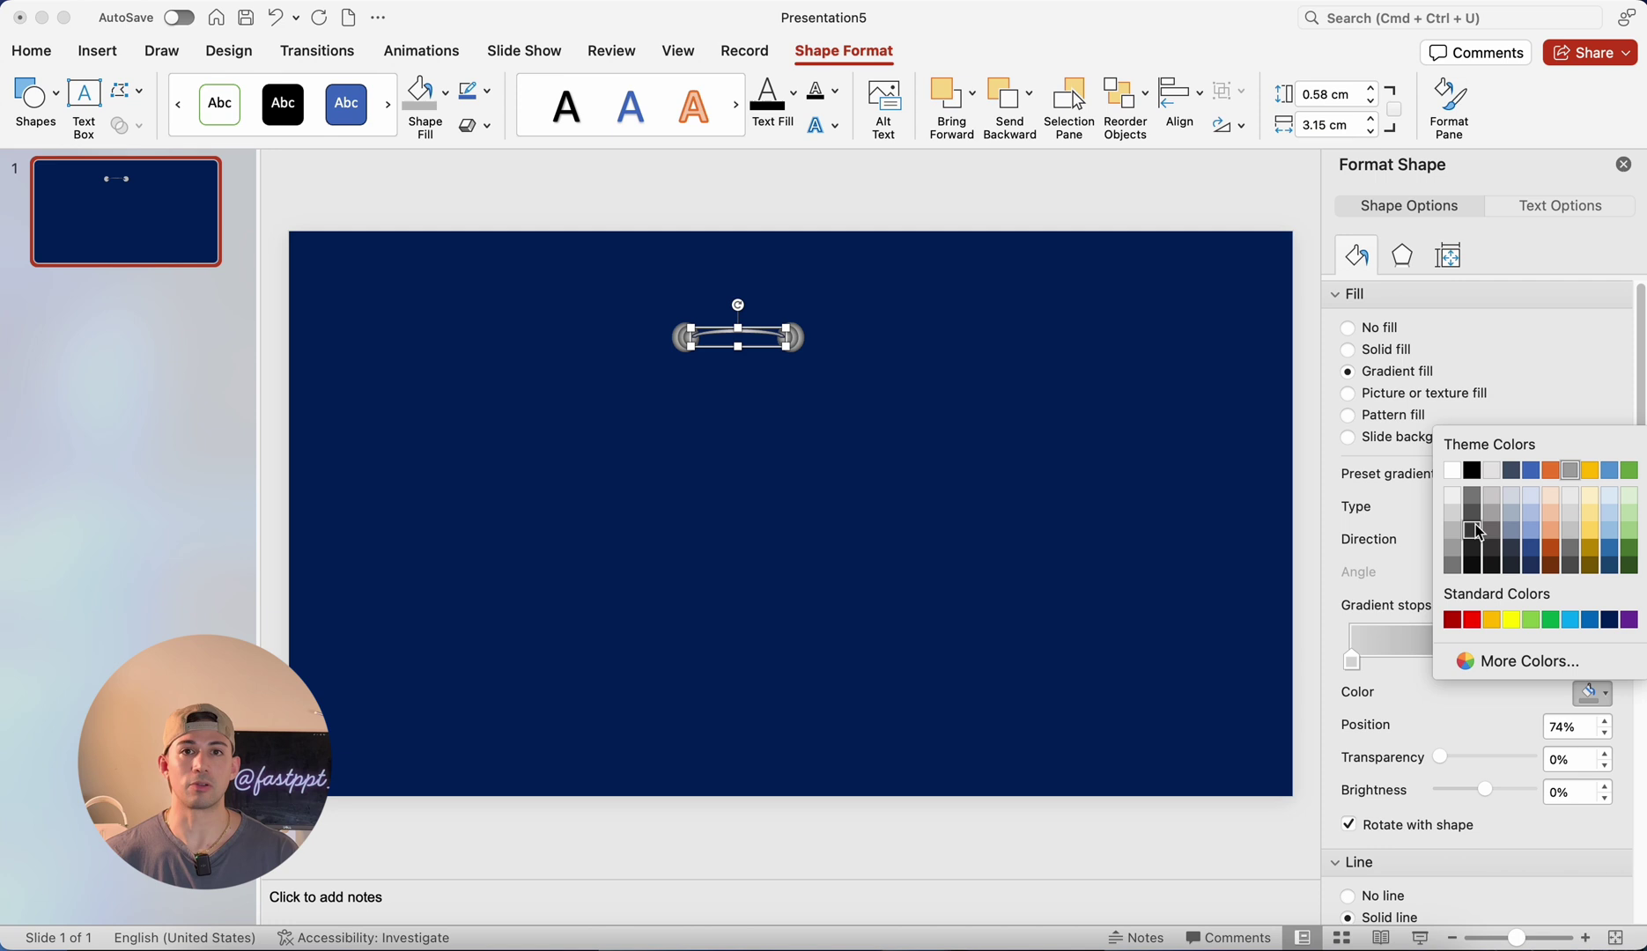
pyautogui.click(1473, 530)
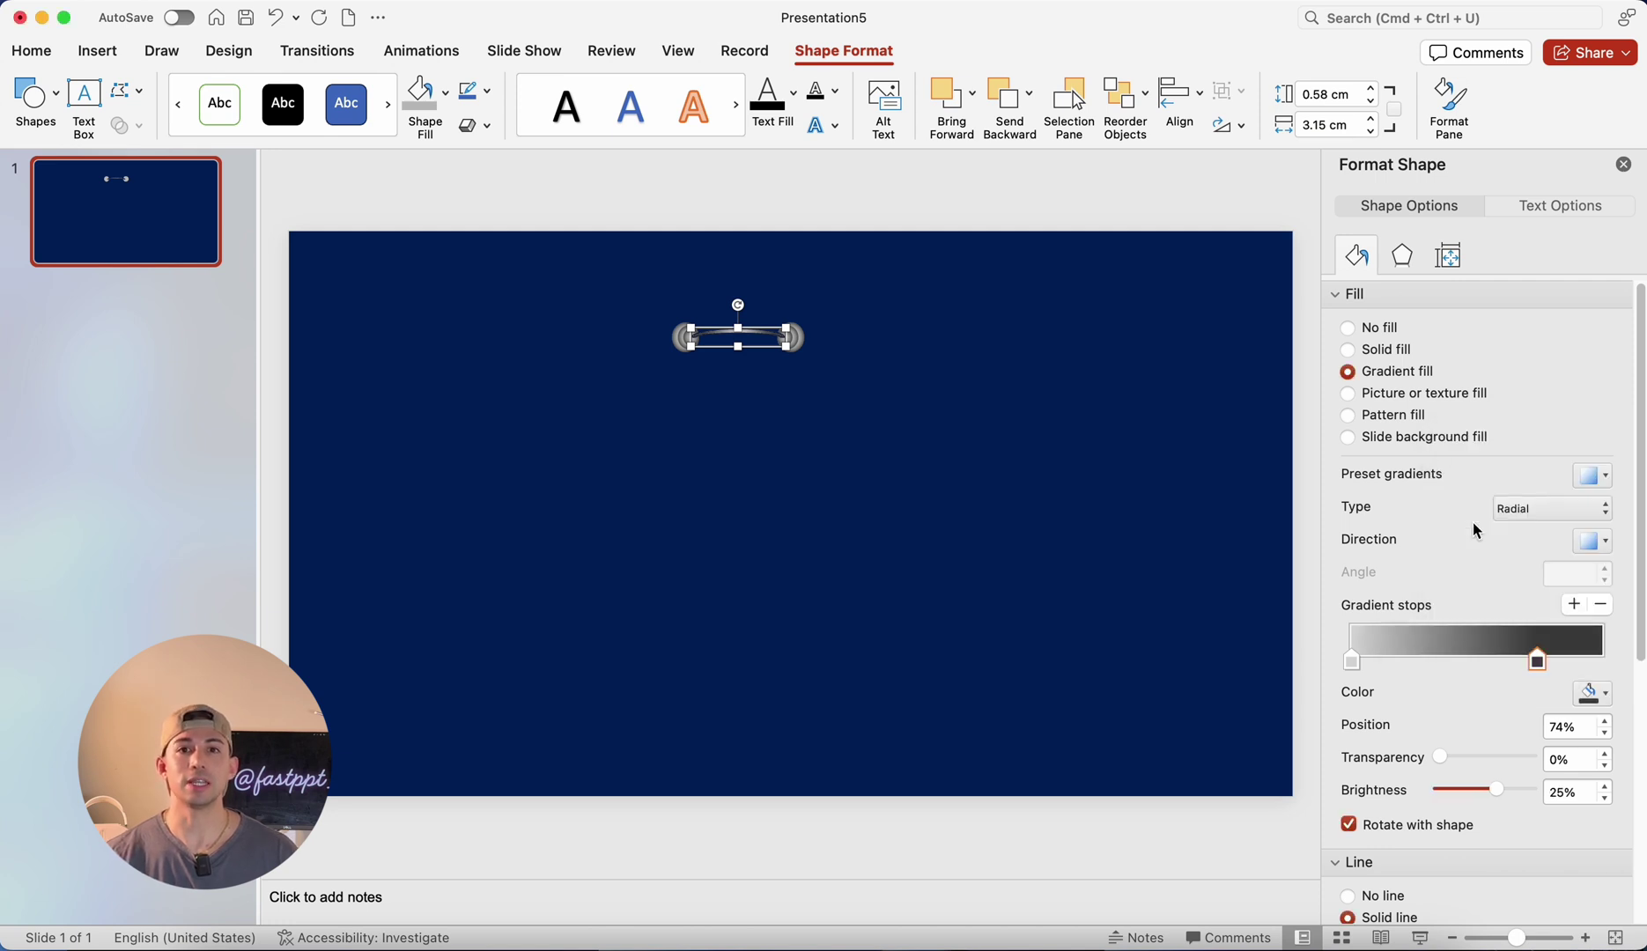
pyautogui.click(1537, 513)
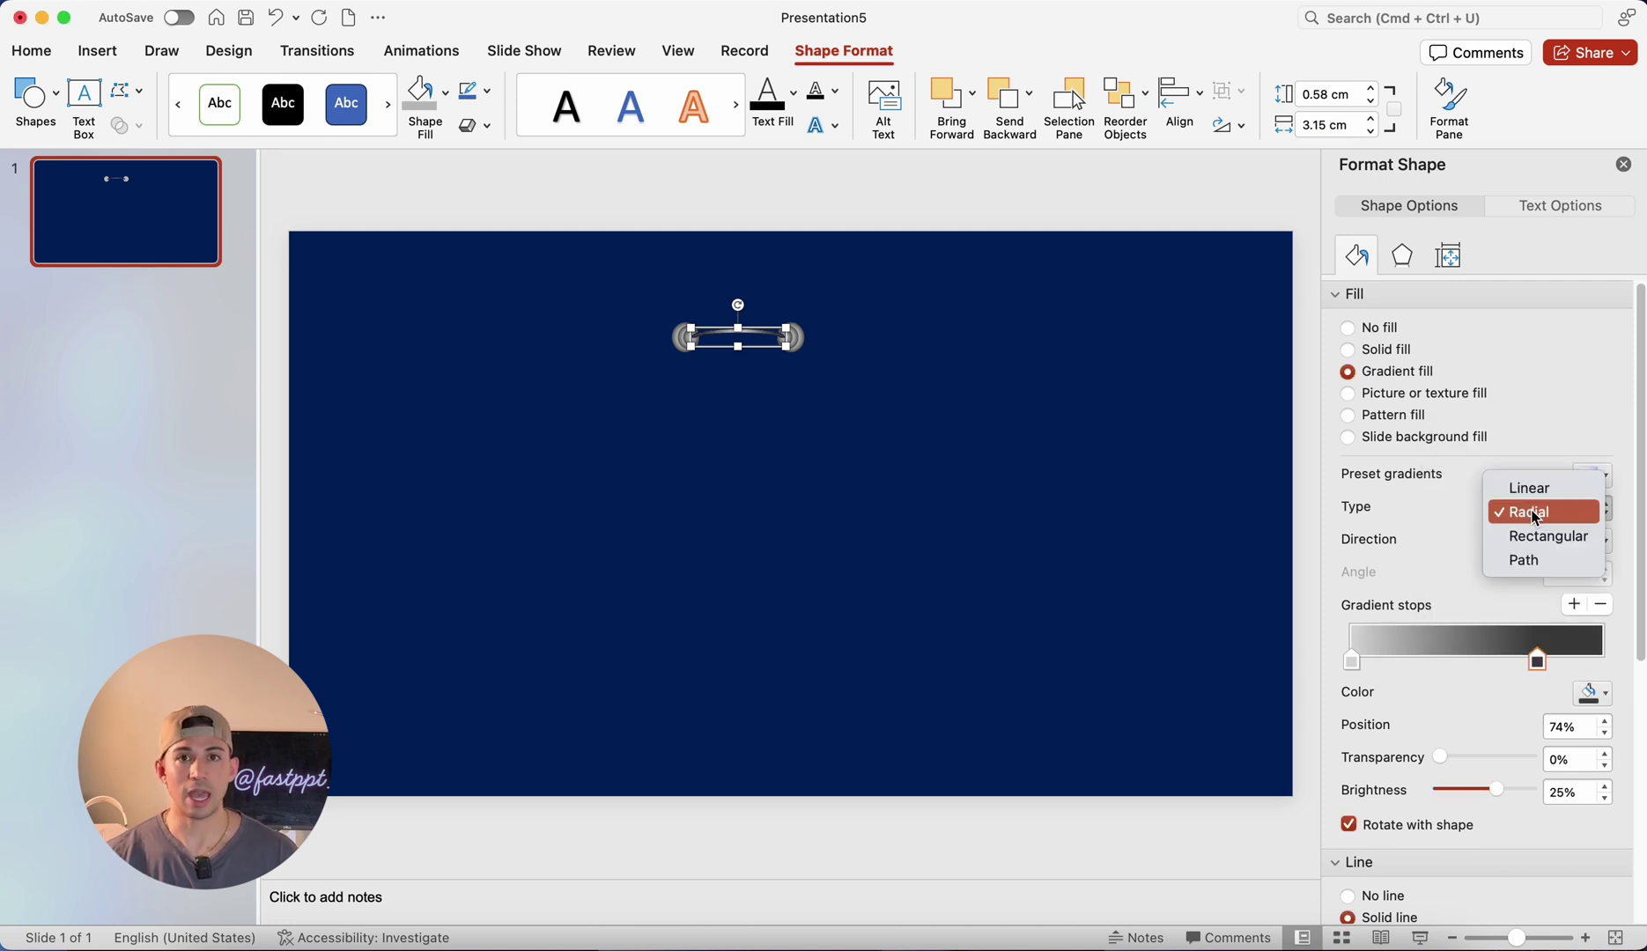
pyautogui.click(1534, 518)
pyautogui.click(1592, 548)
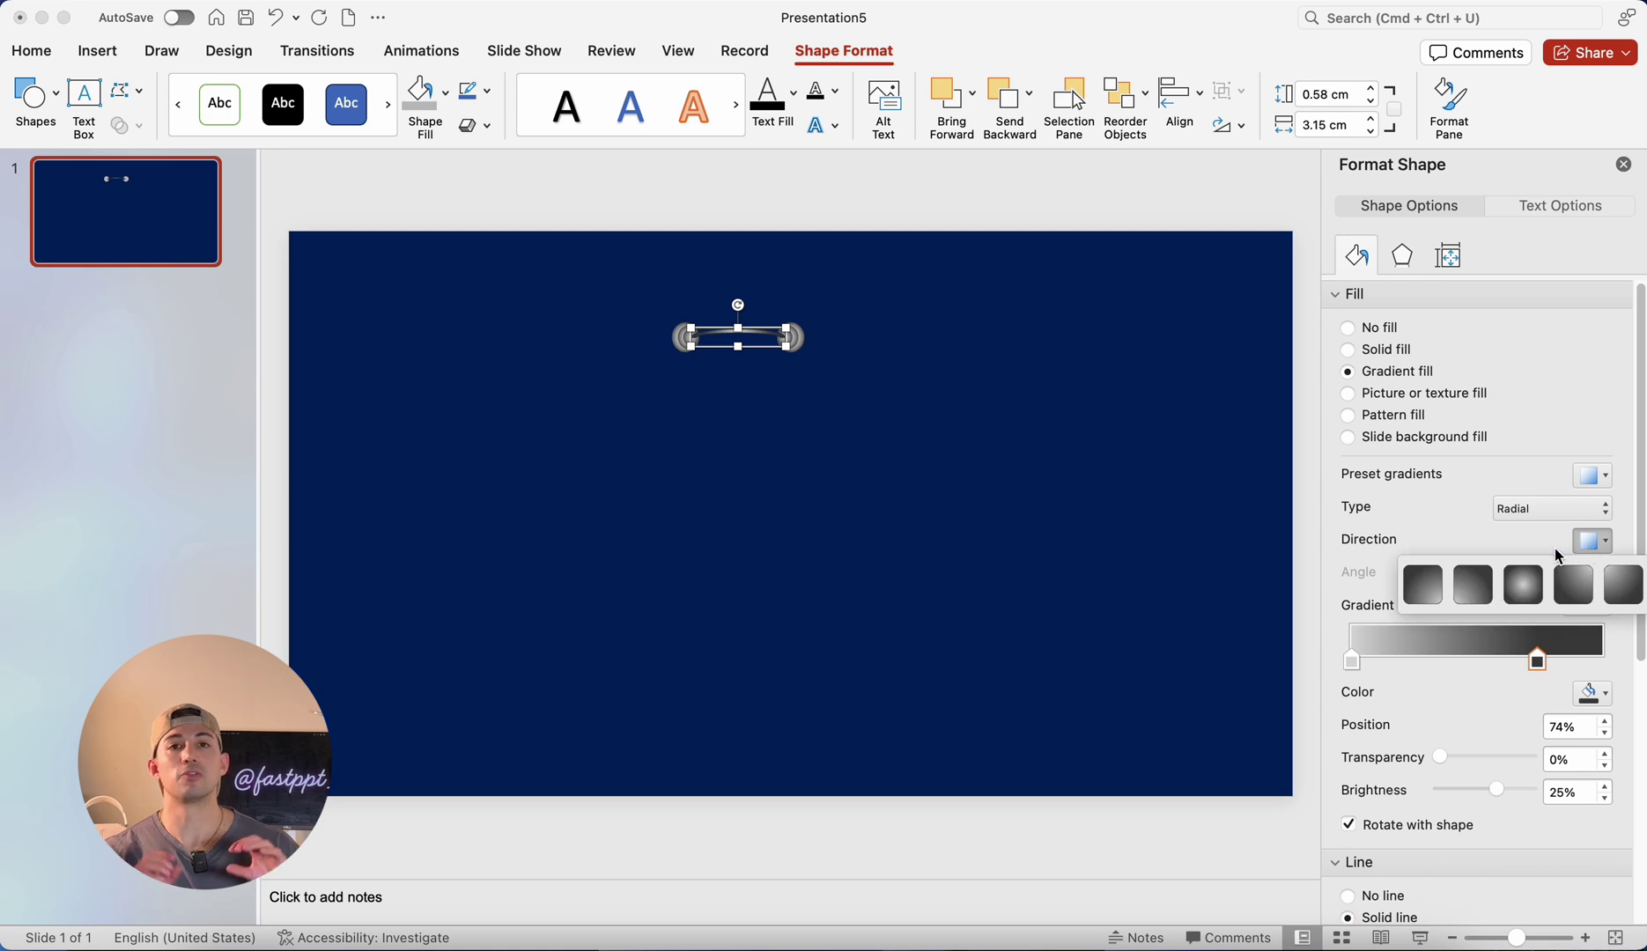
pyautogui.click(1524, 585)
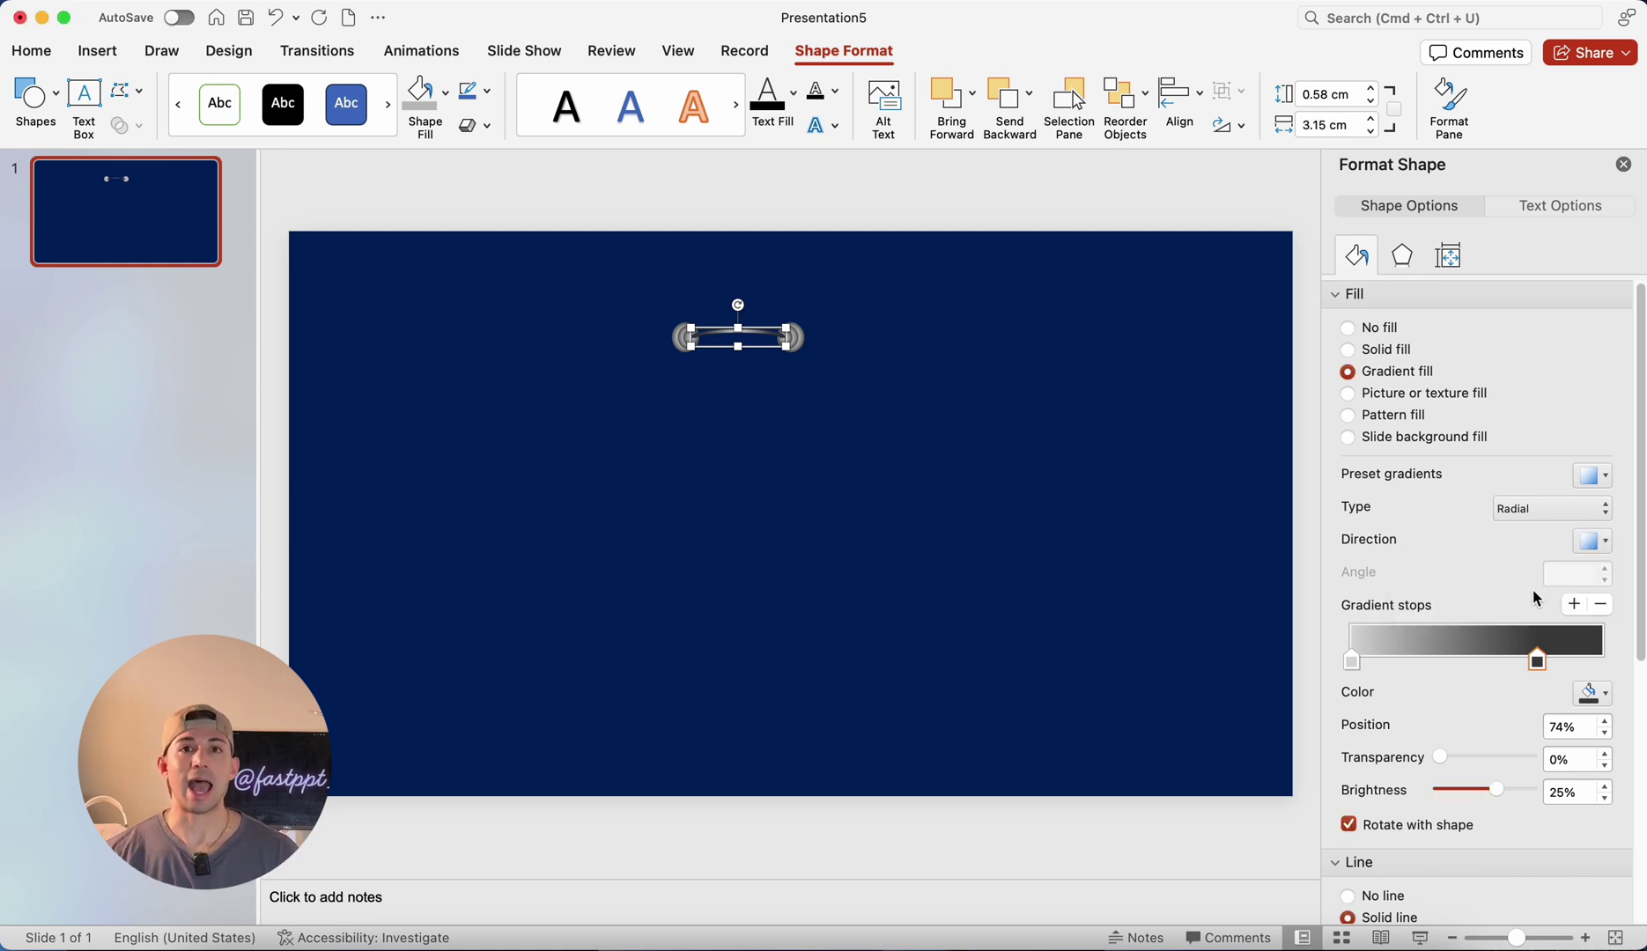
# Step: Select both ring dots and the connecting bar together
pyautogui.click(1371, 295)
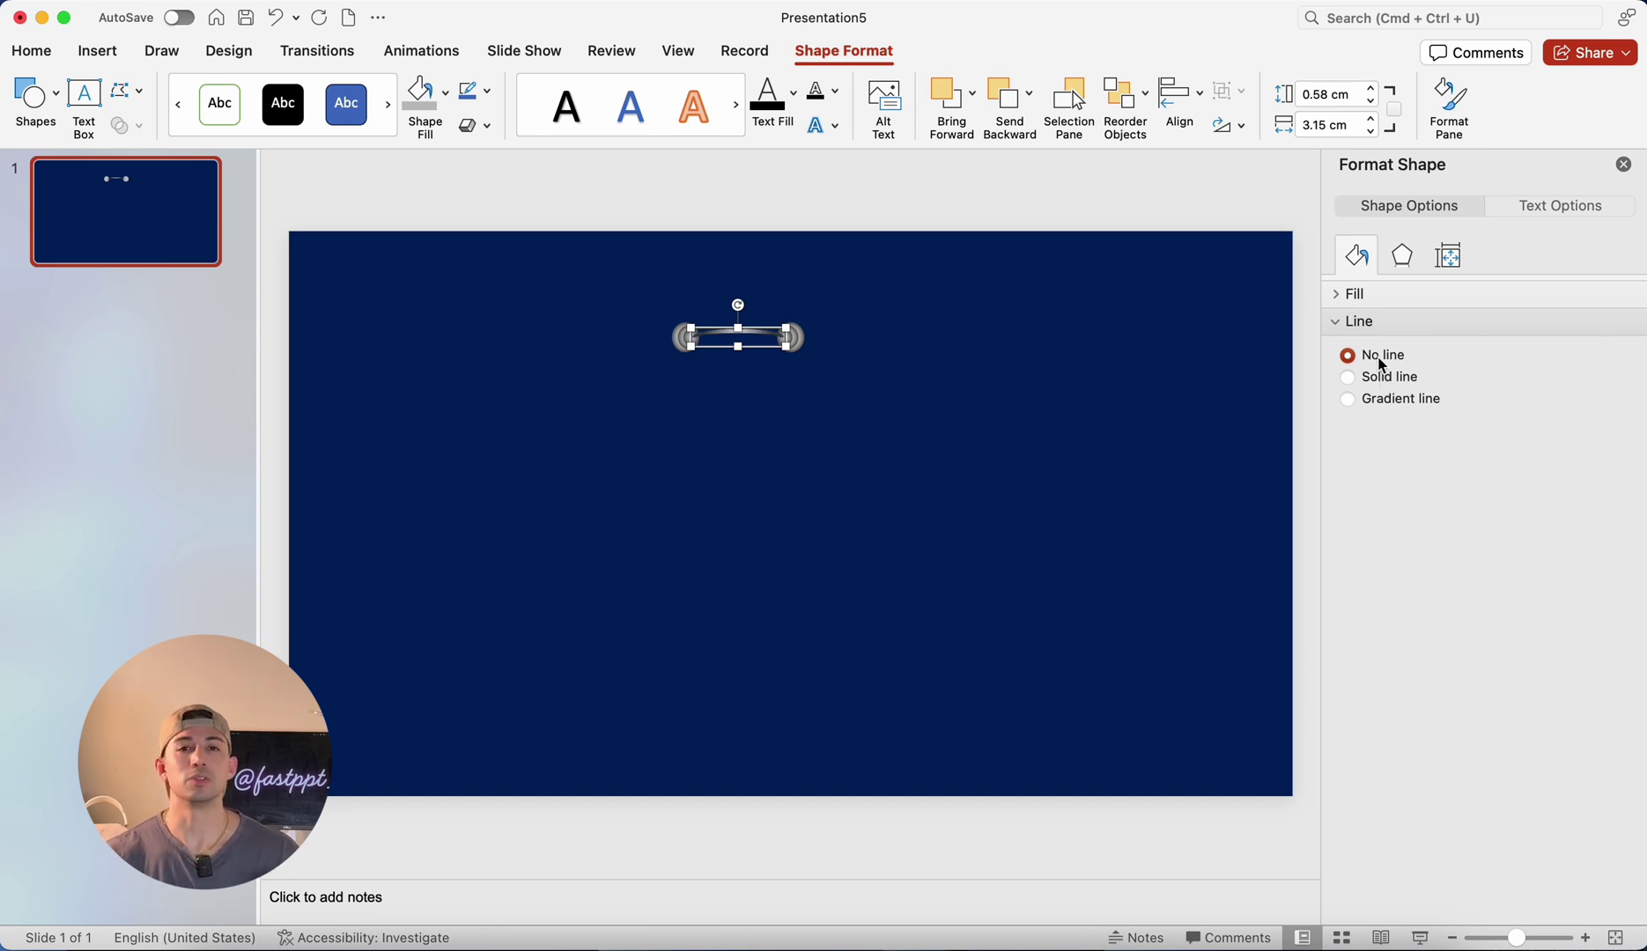
pyautogui.click(893, 312)
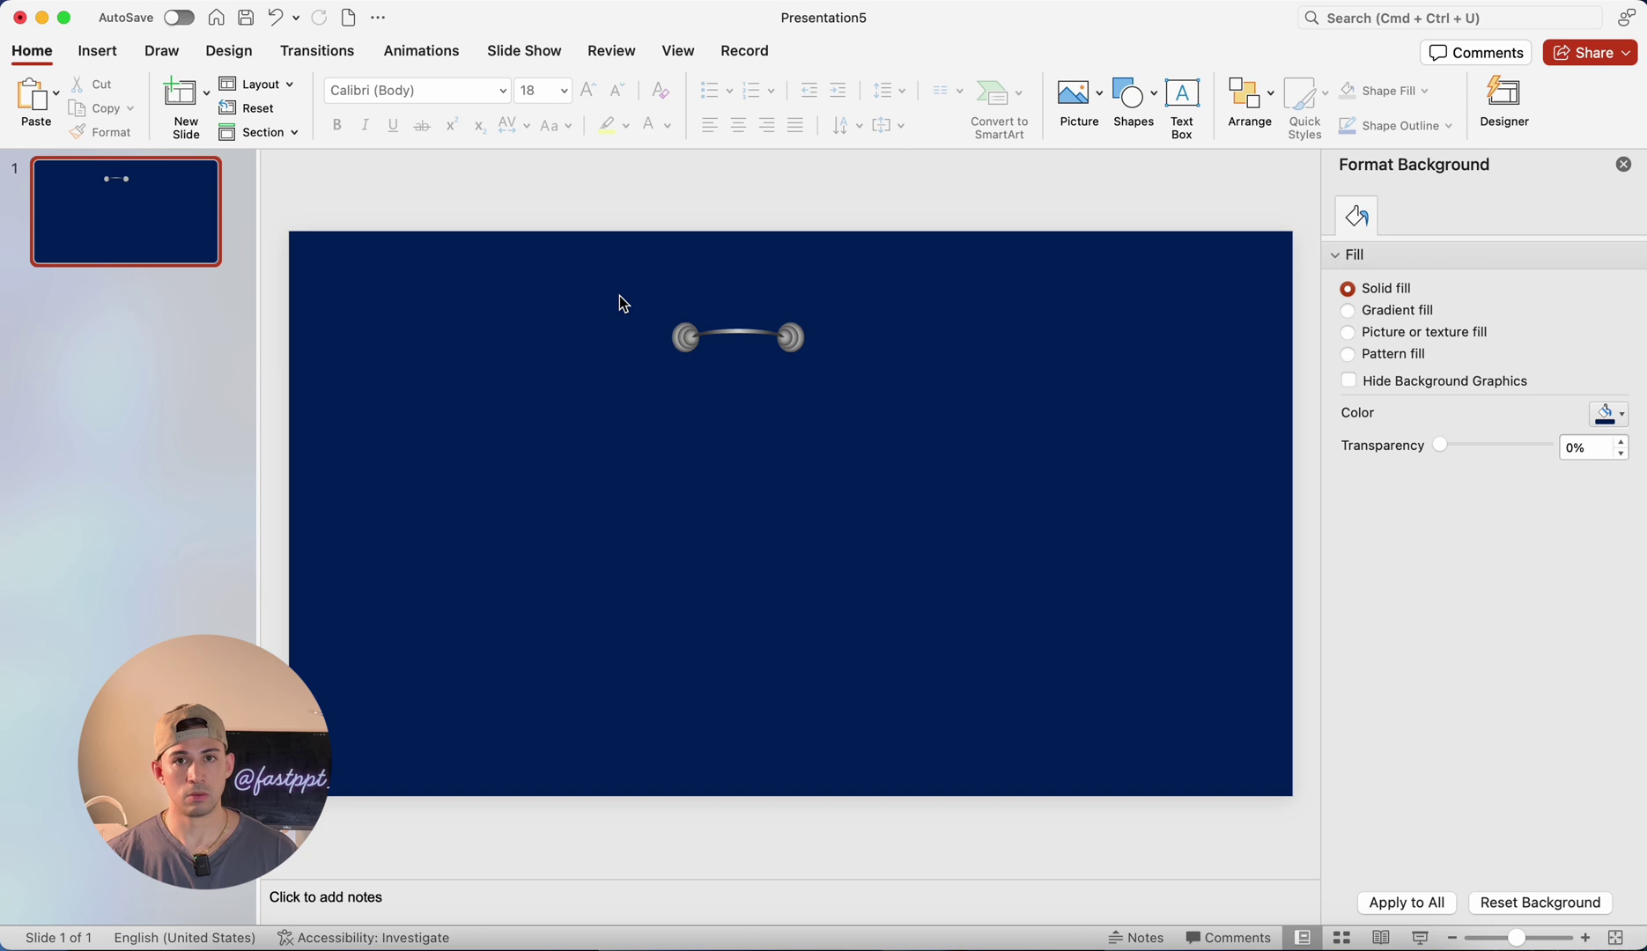
pyautogui.moveTo(621, 296); pyautogui.dragTo(828, 379)
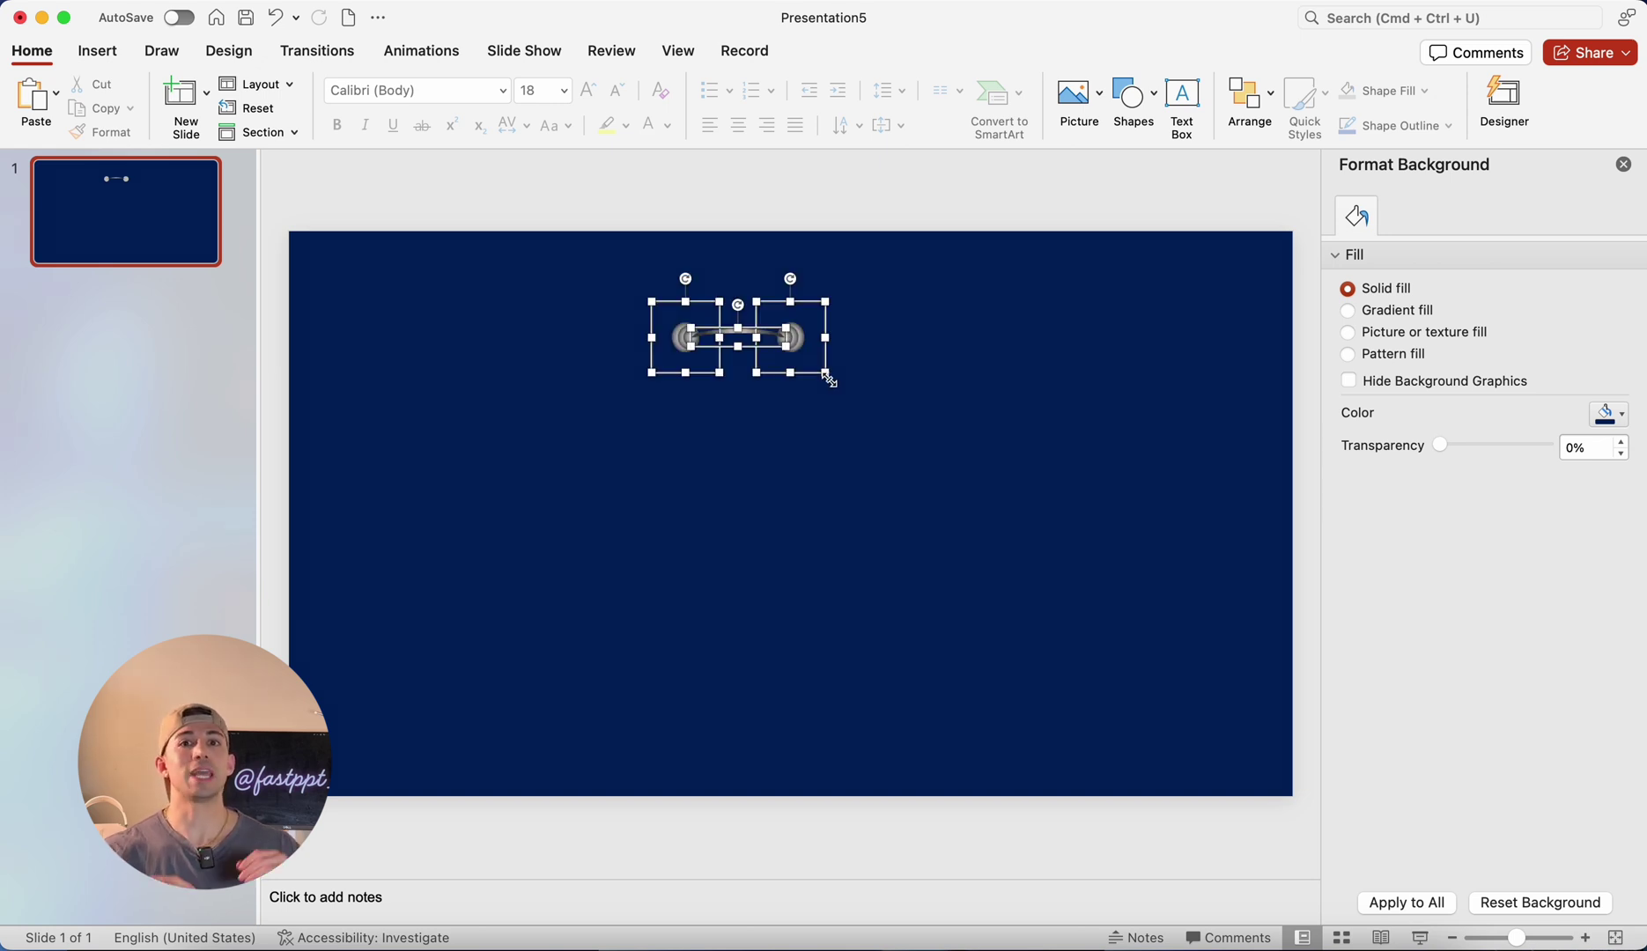
# Step: Group the dots and bar into one binder ring and move it to the horizontal centre
pyautogui.rightClick(821, 375)
pyautogui.moveTo(859, 476)
pyautogui.click(1068, 472)
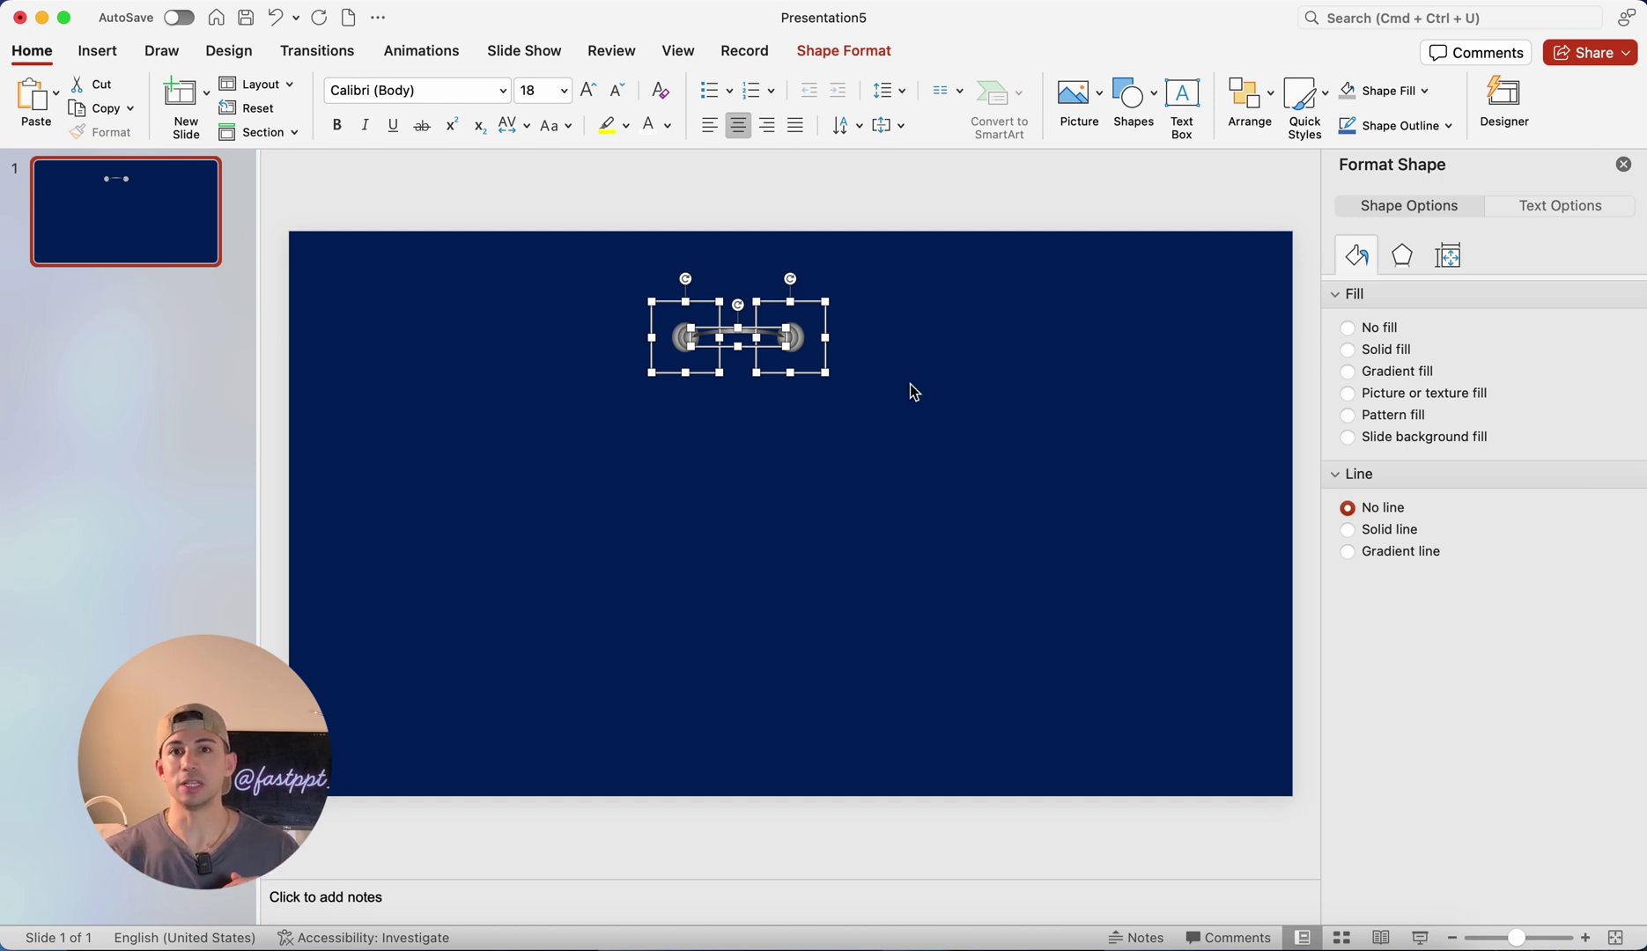
pyautogui.moveTo(827, 359); pyautogui.dragTo(886, 359)
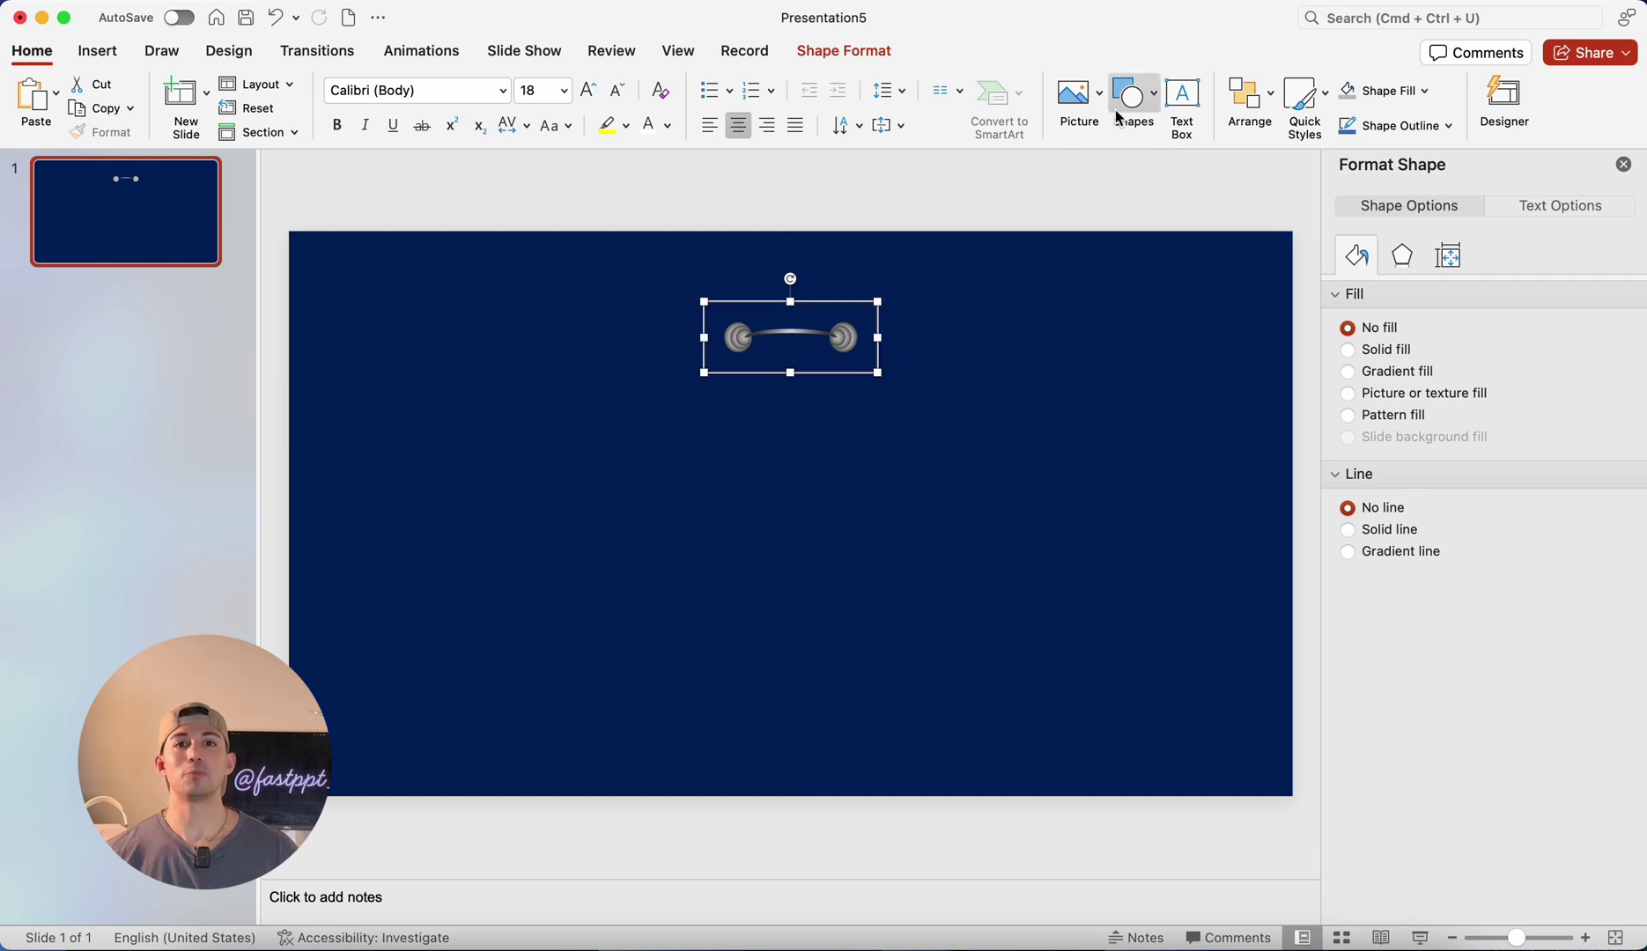
pyautogui.click(1131, 95)
# Step: Draw a large white rectangle page with no outline and place a copy to its right
pyautogui.click(1382, 168)
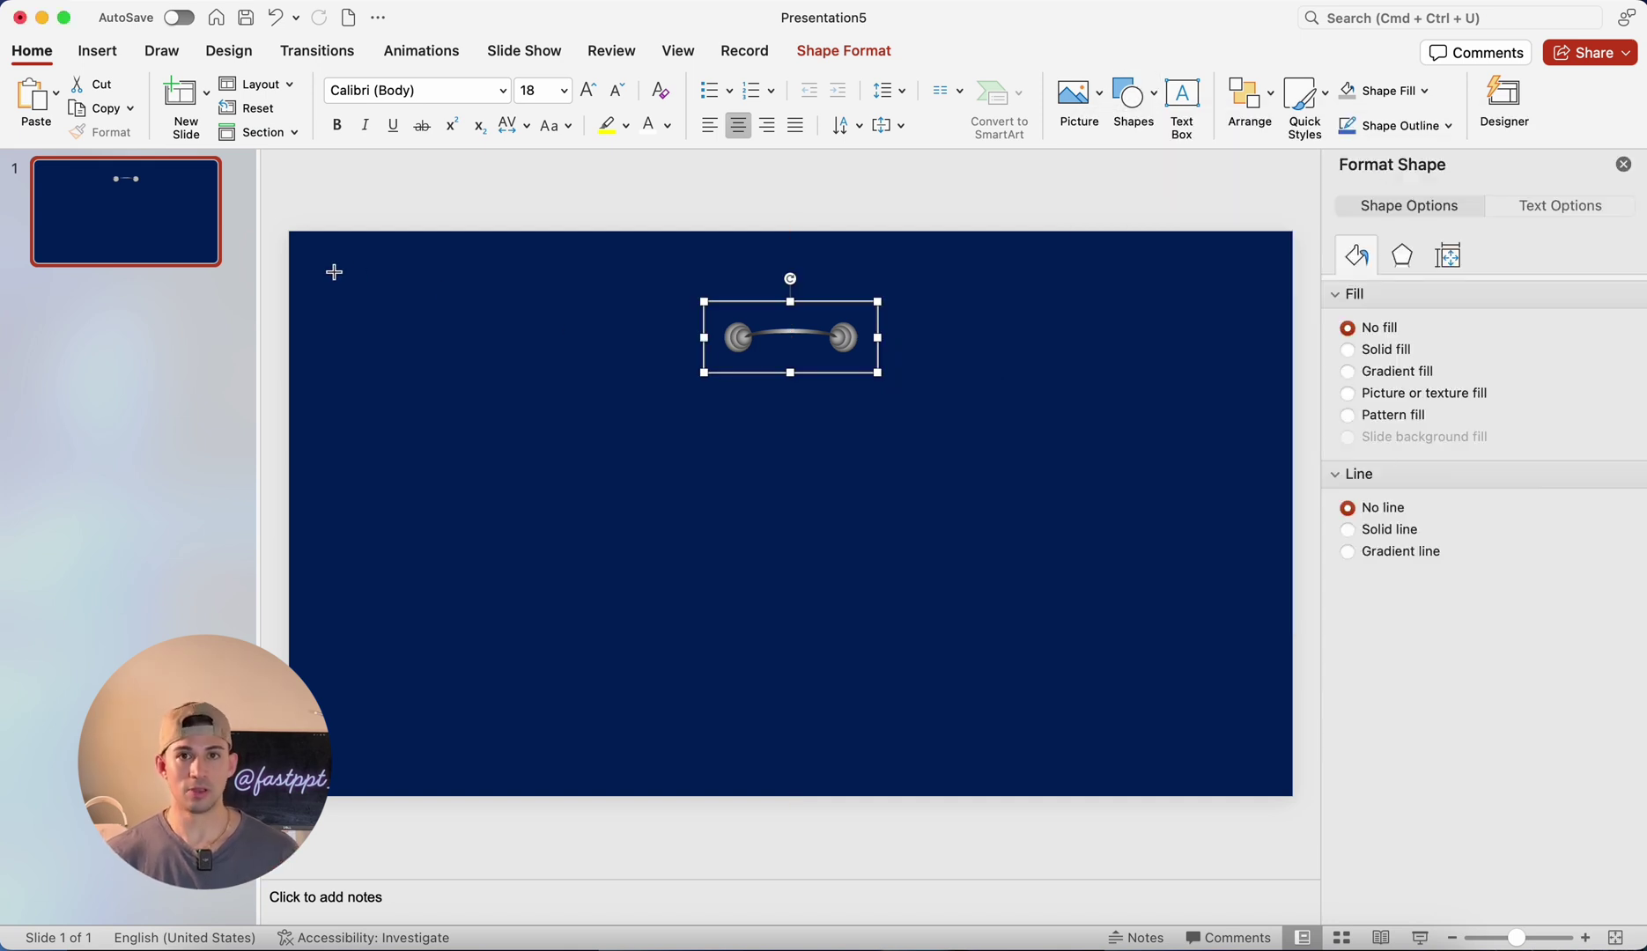
pyautogui.moveTo(333, 271); pyautogui.dragTo(780, 762)
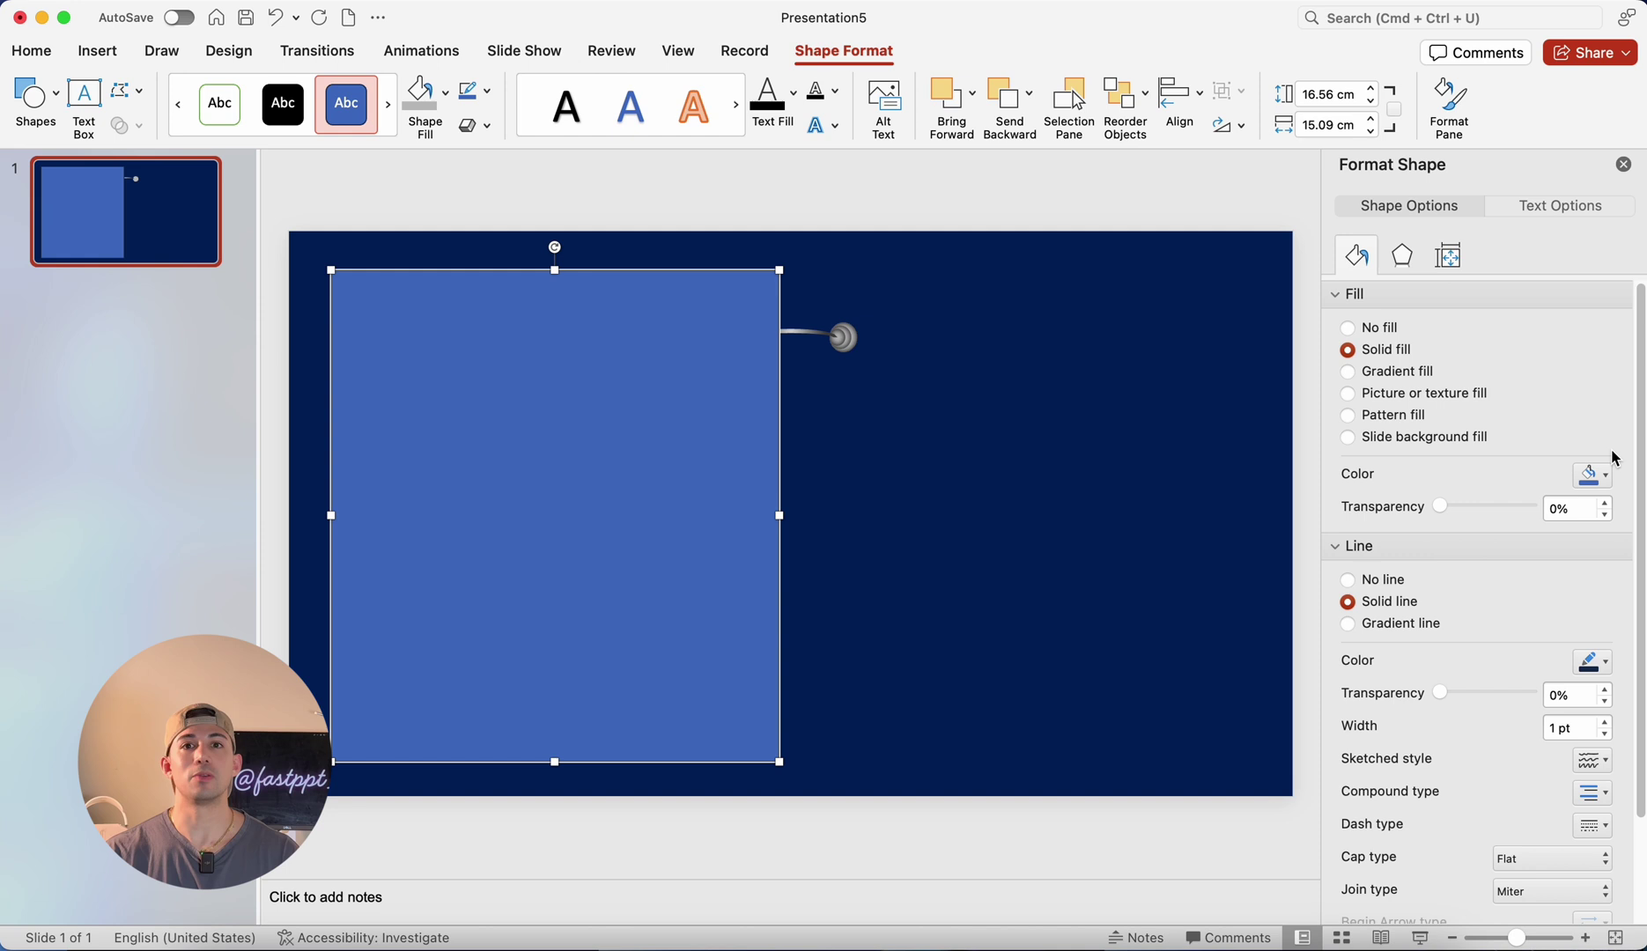
pyautogui.click(1592, 476)
pyautogui.click(1458, 534)
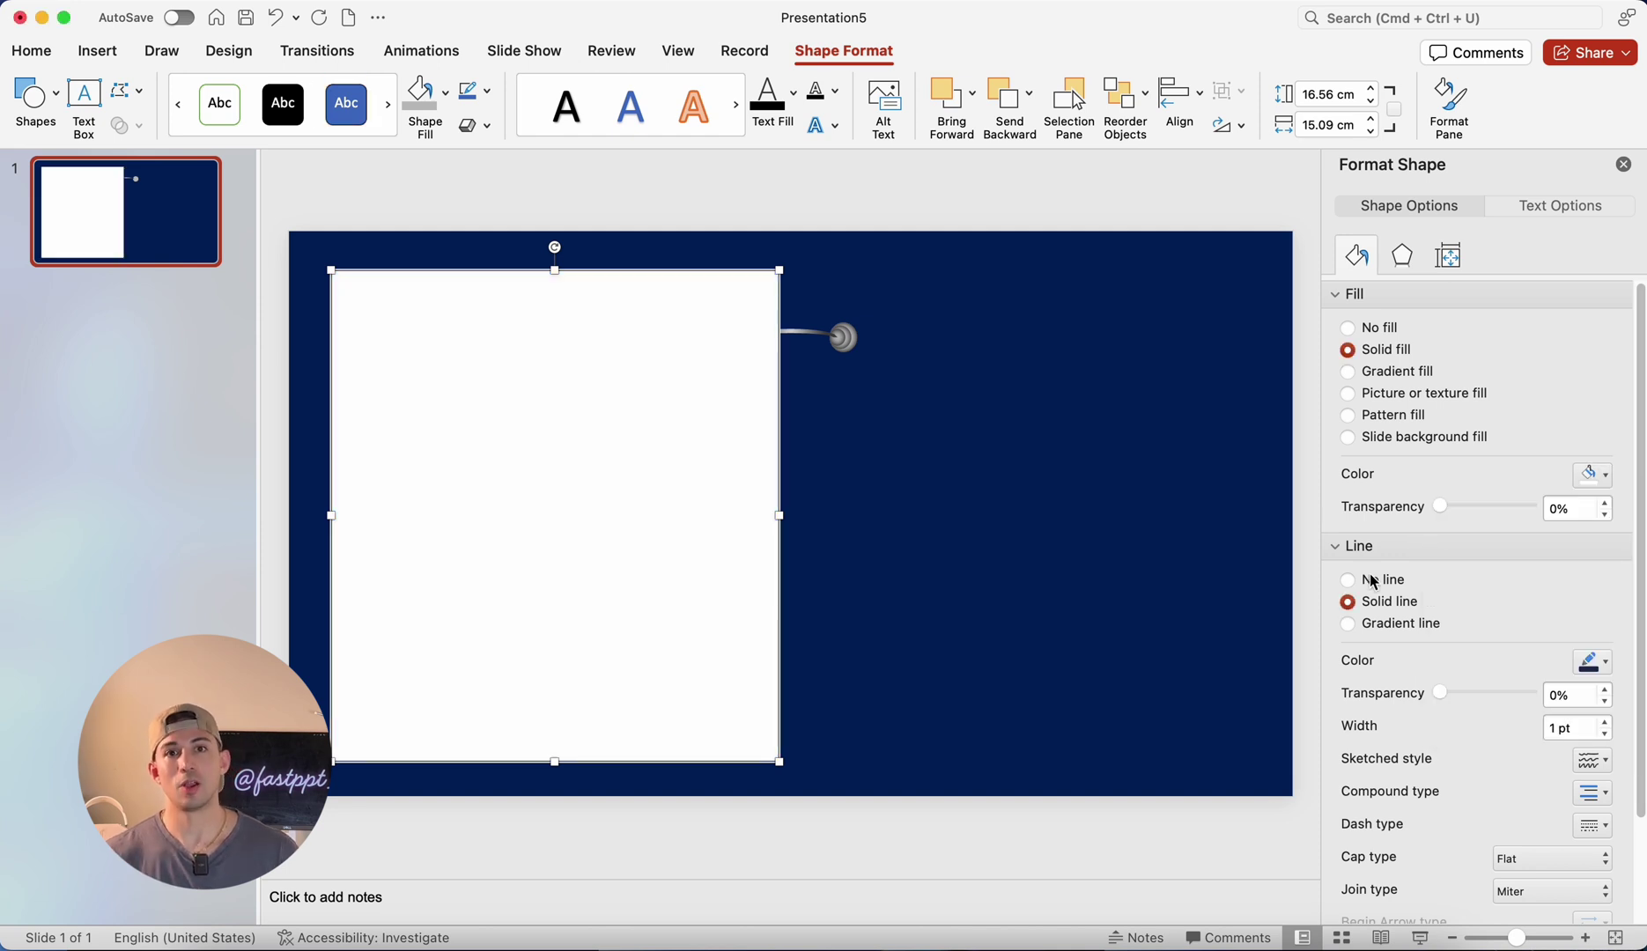
pyautogui.click(1349, 580)
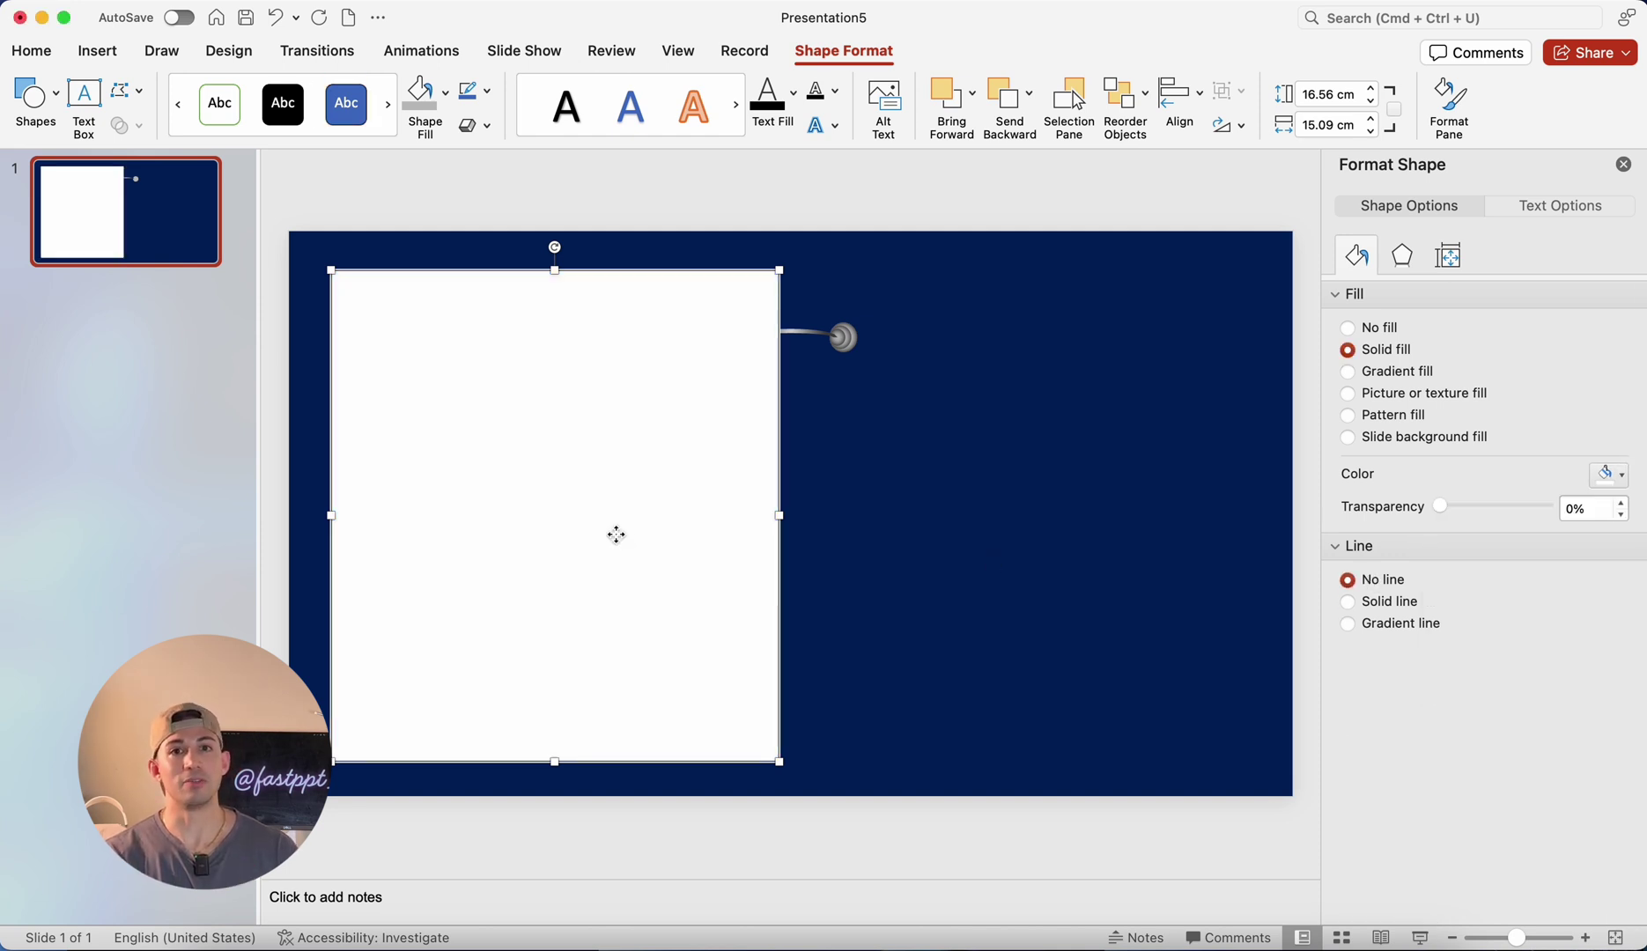
pyautogui.moveTo(603, 530); pyautogui.dragTo(1055, 518)
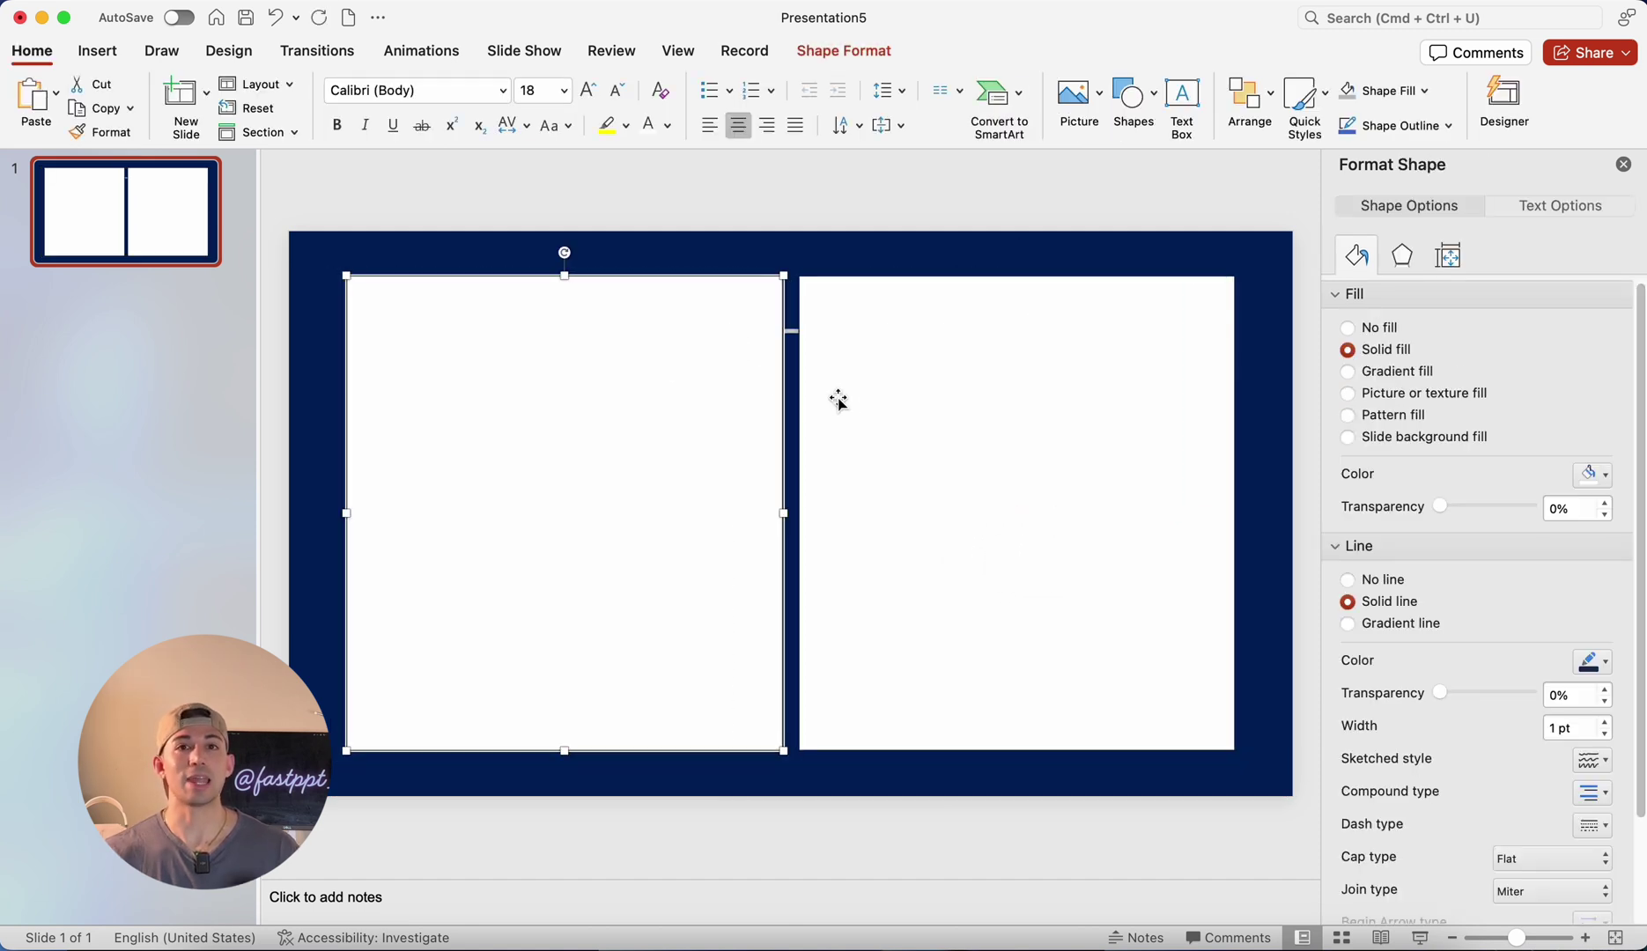
pyautogui.keyDown('shift'); pyautogui.click(920, 426); pyautogui.keyUp('shift')
# Step: Send both white pages behind the binder ring
pyautogui.rightClick(921, 428)
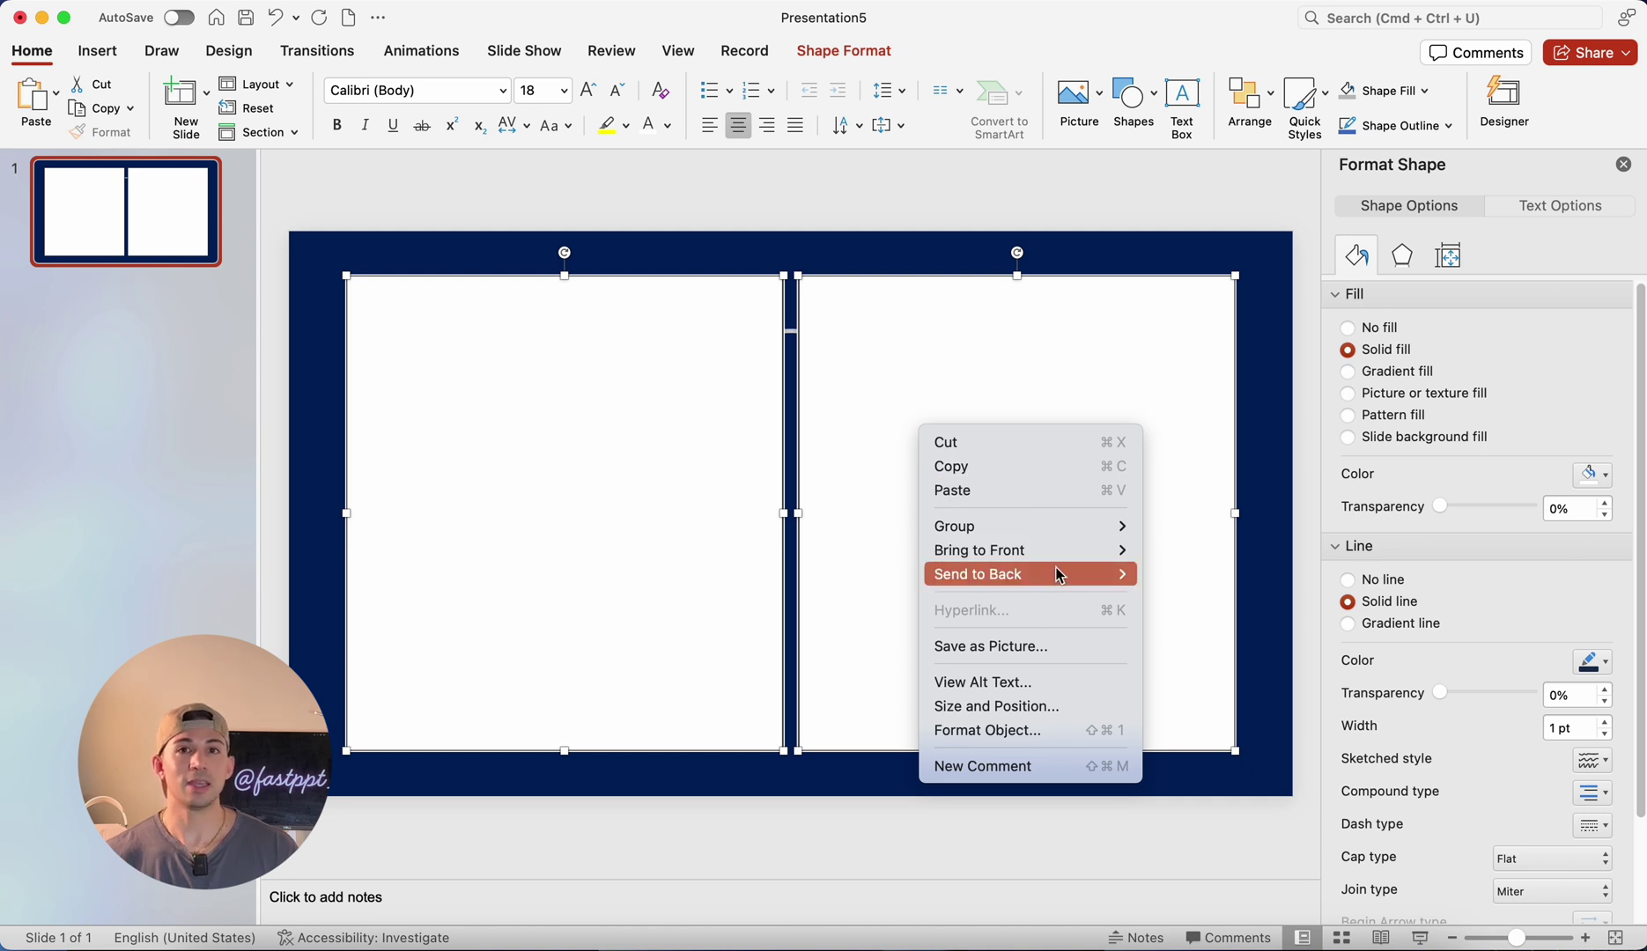
pyautogui.moveTo(1068, 573)
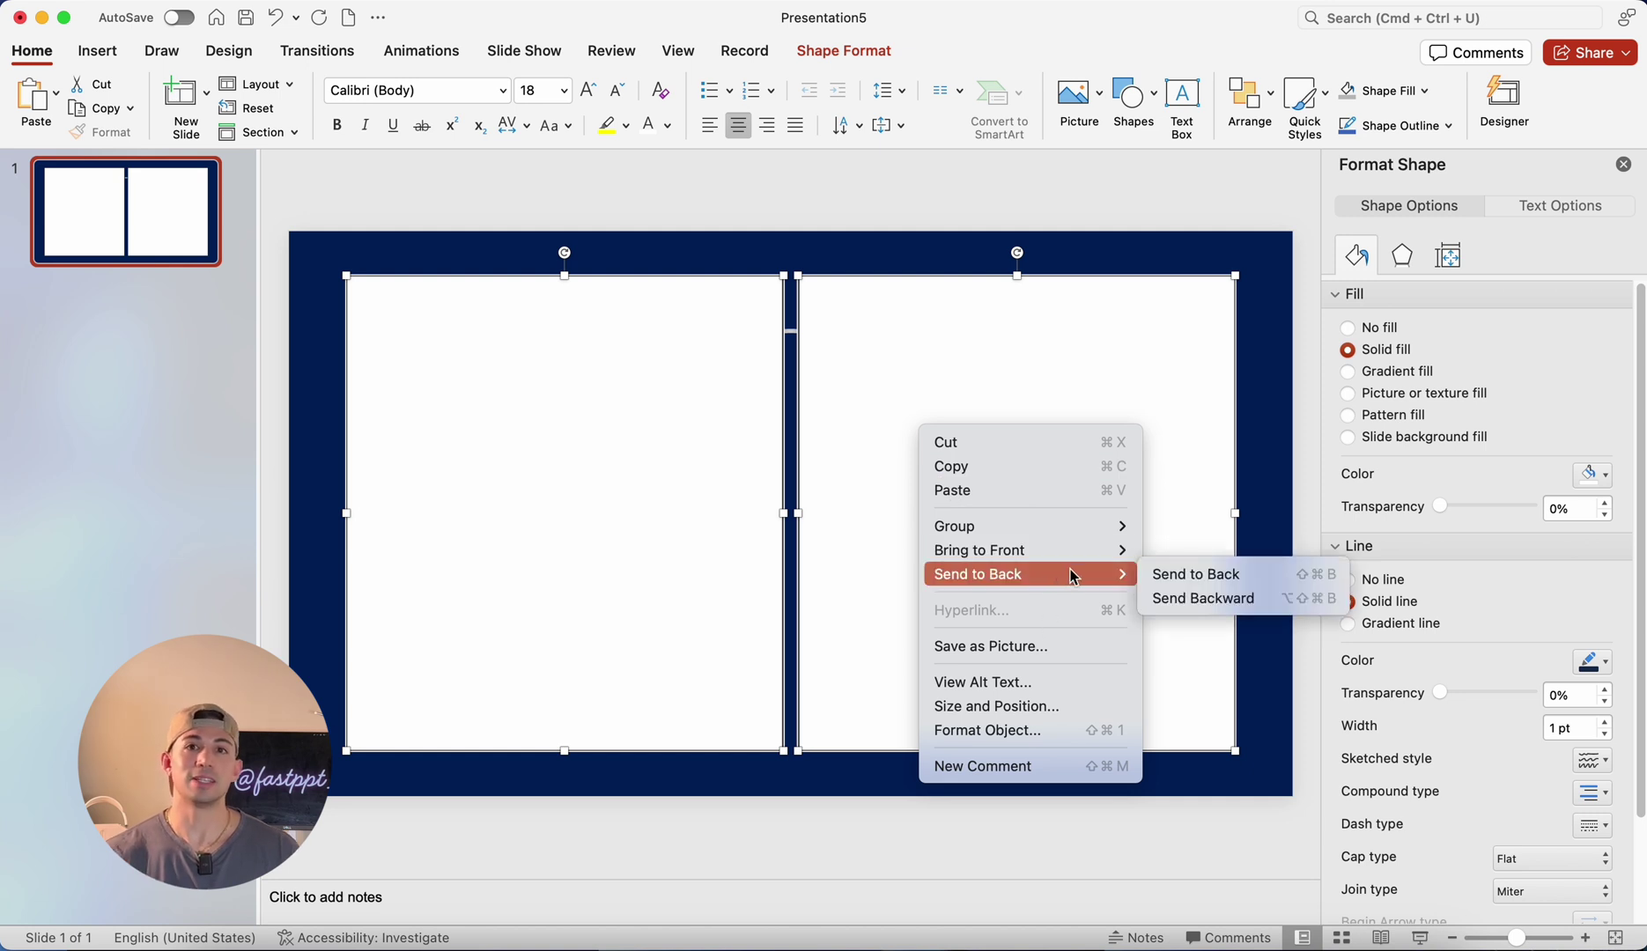
pyautogui.click(1185, 575)
# Step: Position the ring in the gap between pages and duplicate it down the spine
pyautogui.press('super+v')
pyautogui.moveTo(876, 358); pyautogui.dragTo(861, 387)
pyautogui.press('super+d')
pyautogui.press('super+d')
pyautogui.press('super+d')
pyautogui.press('super+d')
pyautogui.press('super+d')
pyautogui.press('super+d')
pyautogui.press('super+d')
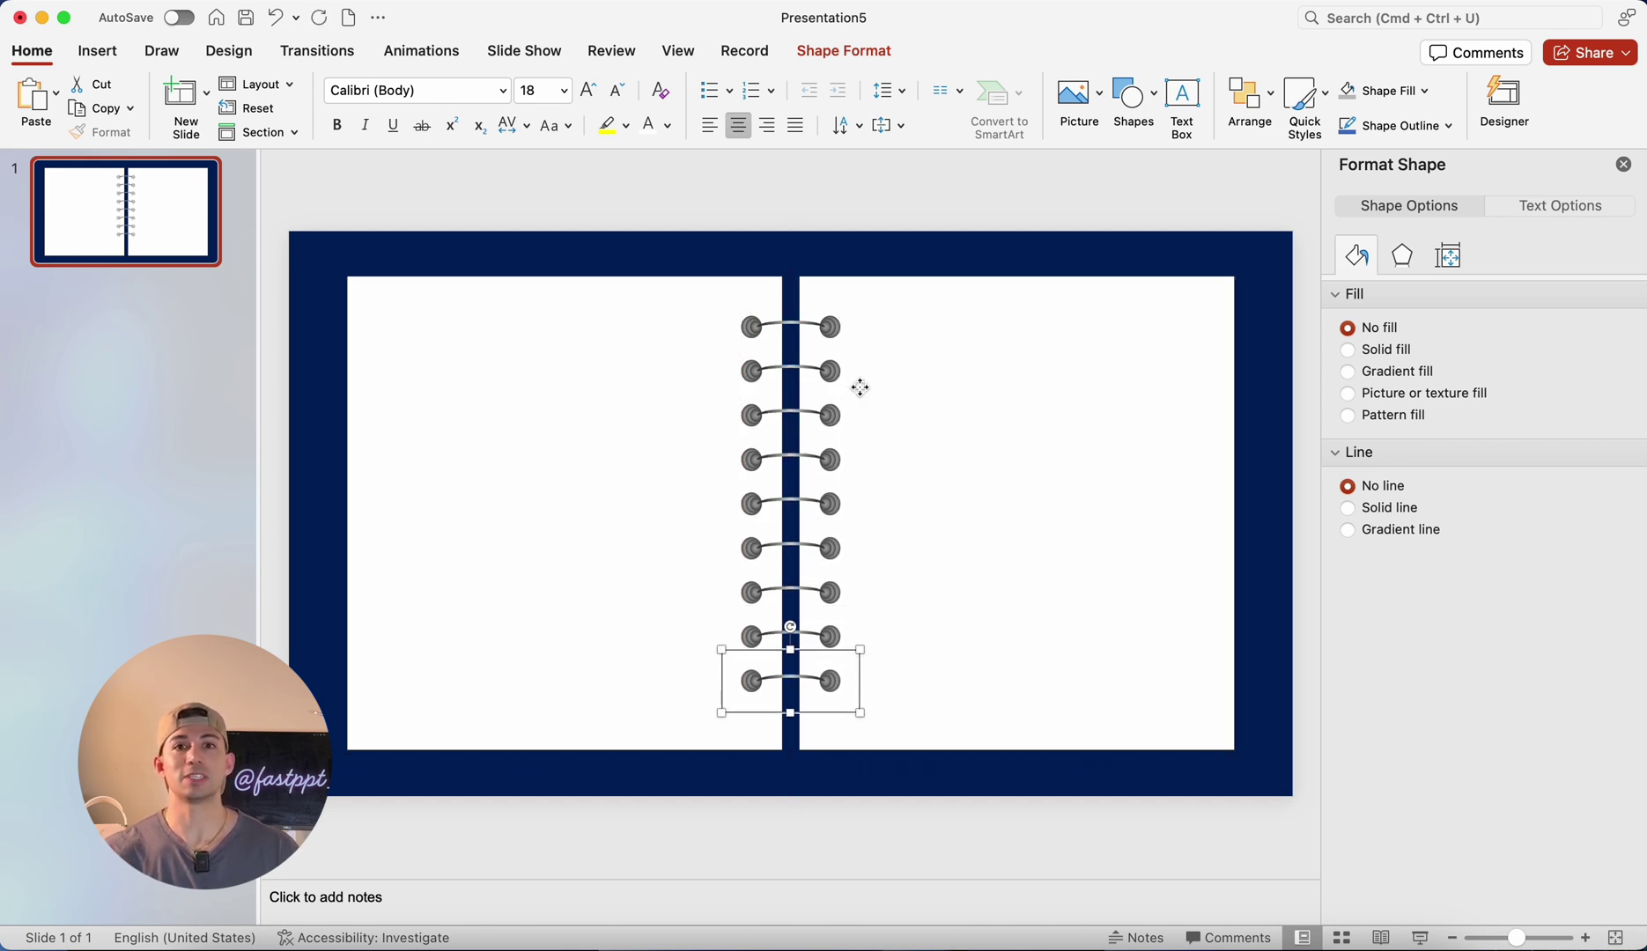
pyautogui.press('super+d')
pyautogui.click(696, 236)
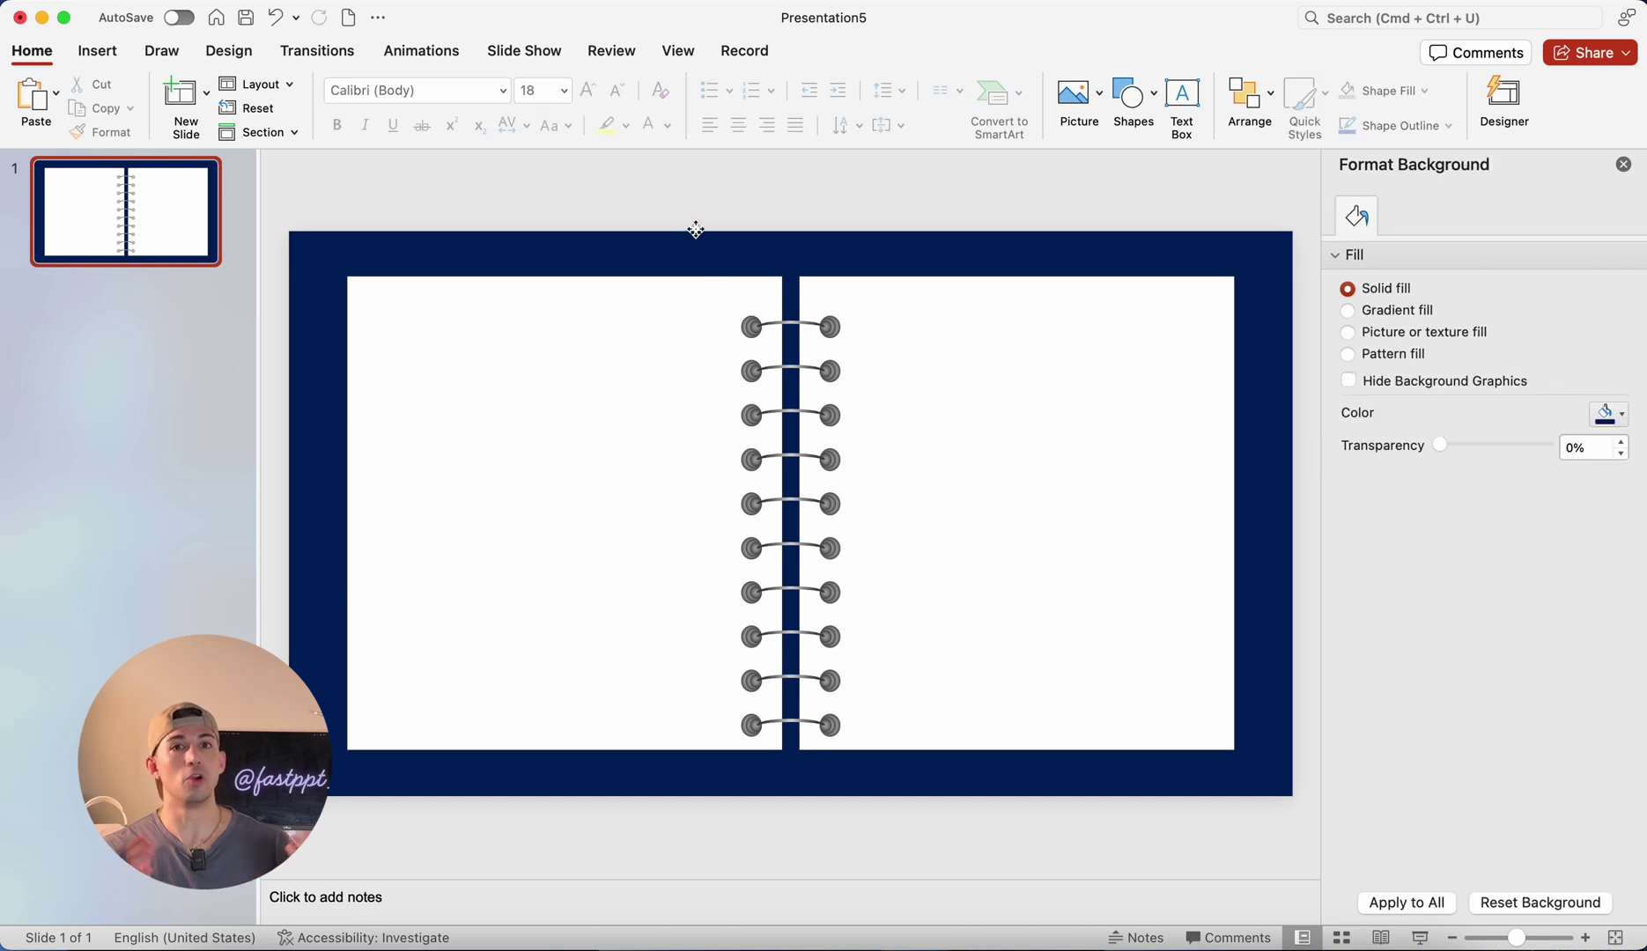
# Step: Duplicate the notebook slide four times to create slides 2 through 5
pyautogui.moveTo(706, 249); pyautogui.dragTo(925, 848)
pyautogui.click(926, 847)
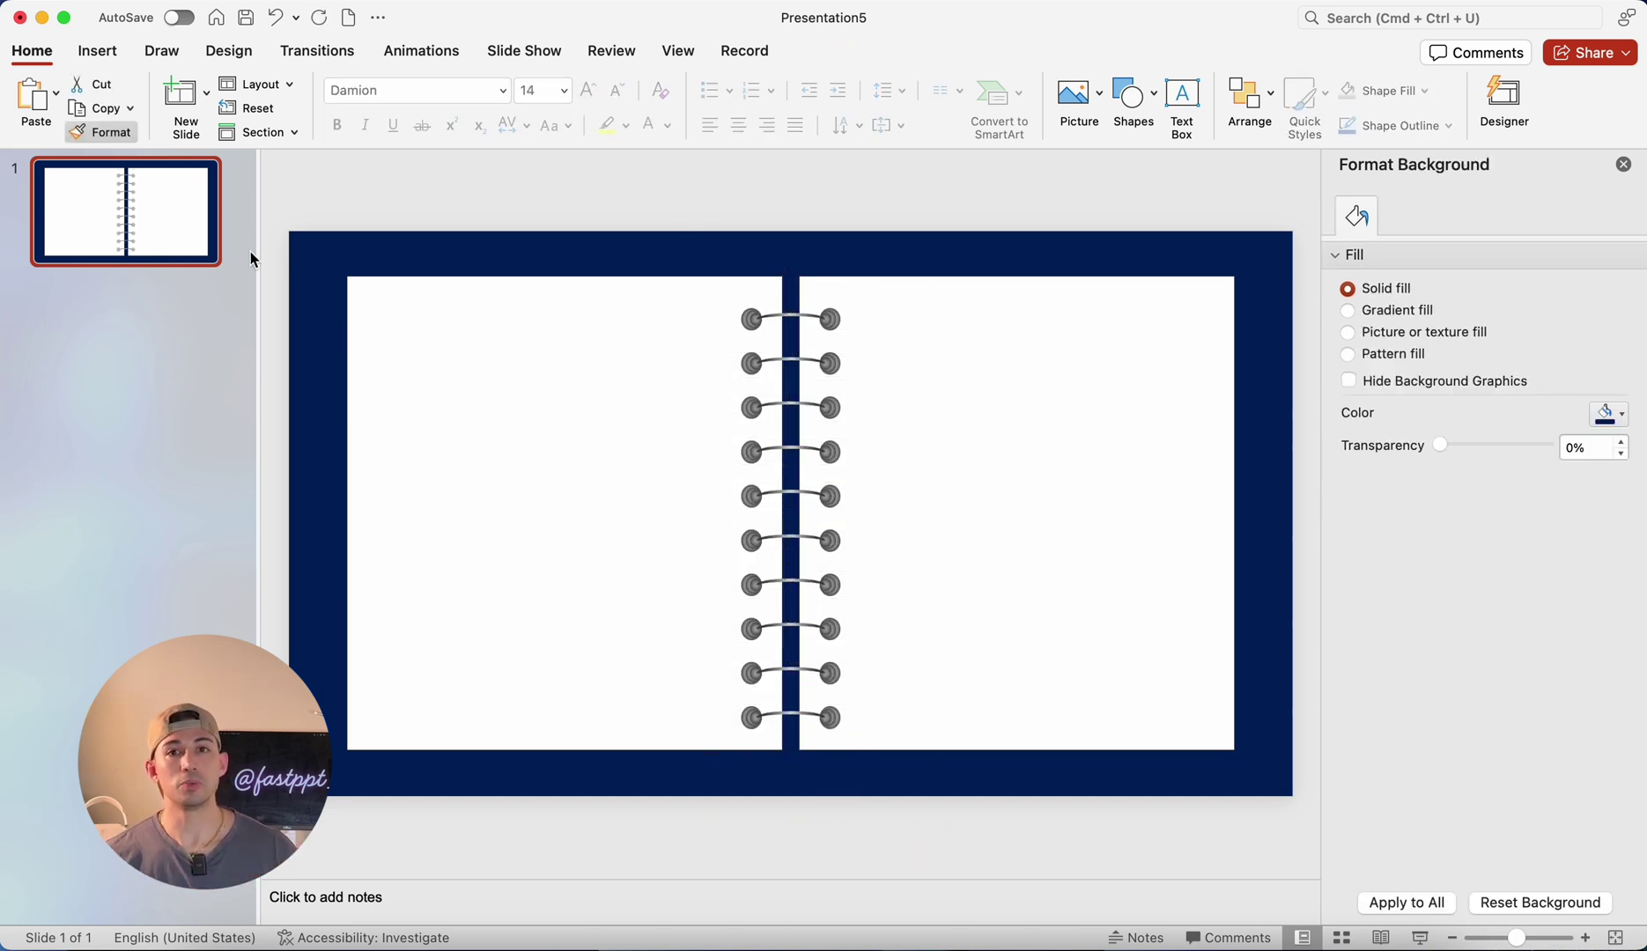
pyautogui.rightClick(158, 225)
pyautogui.click(251, 364)
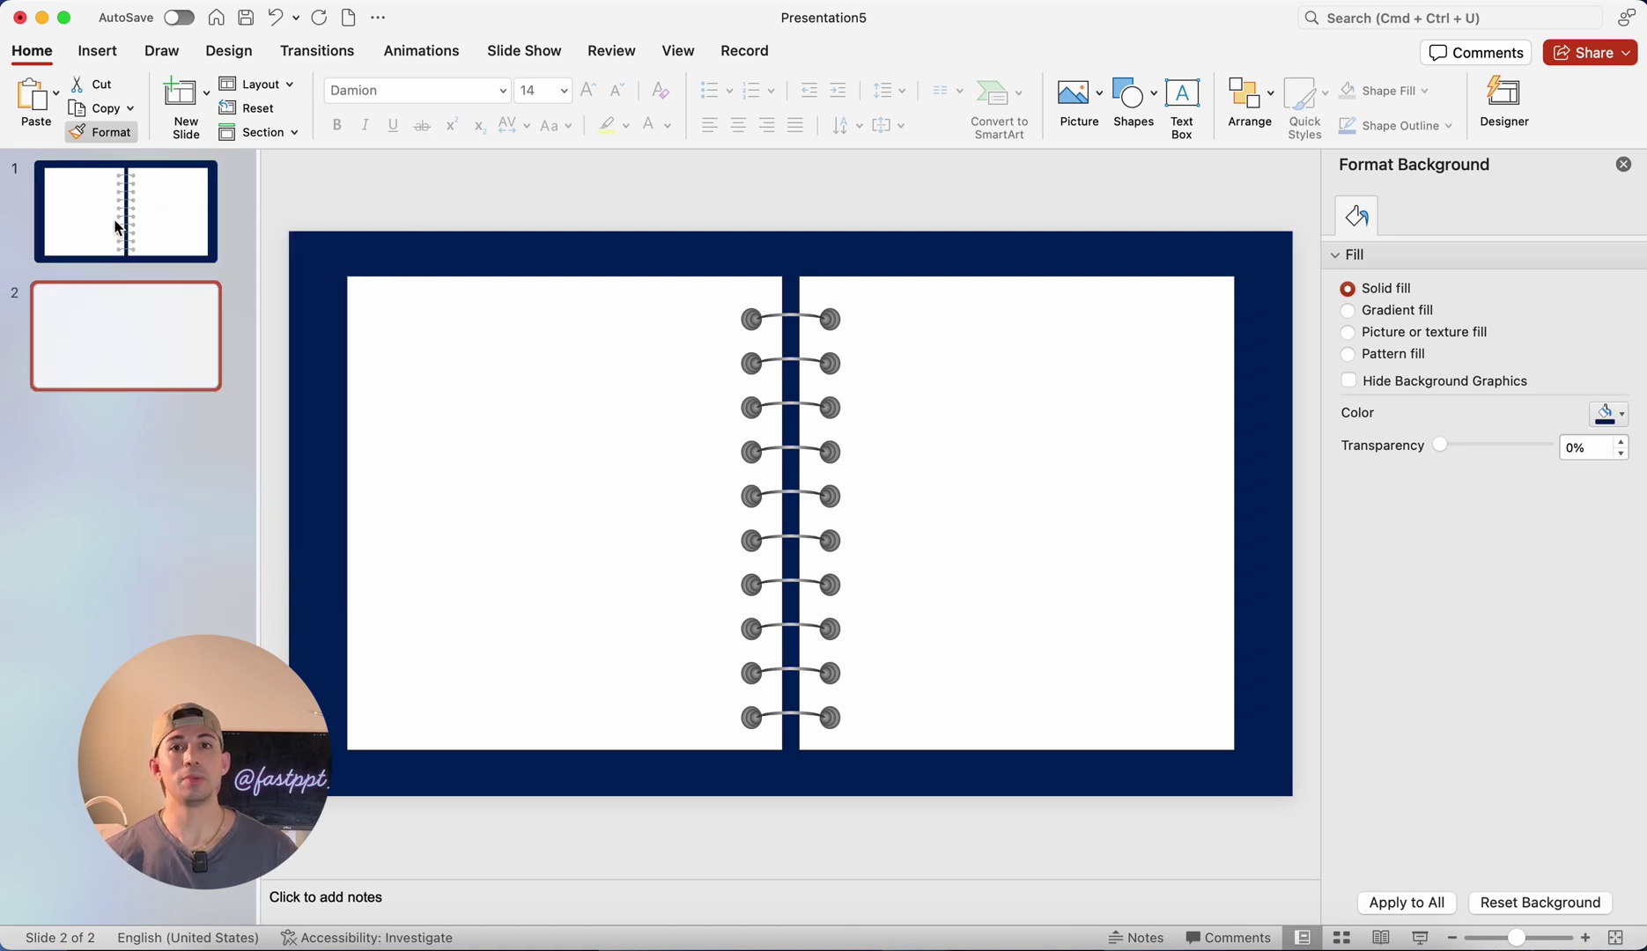
pyautogui.rightClick(136, 333)
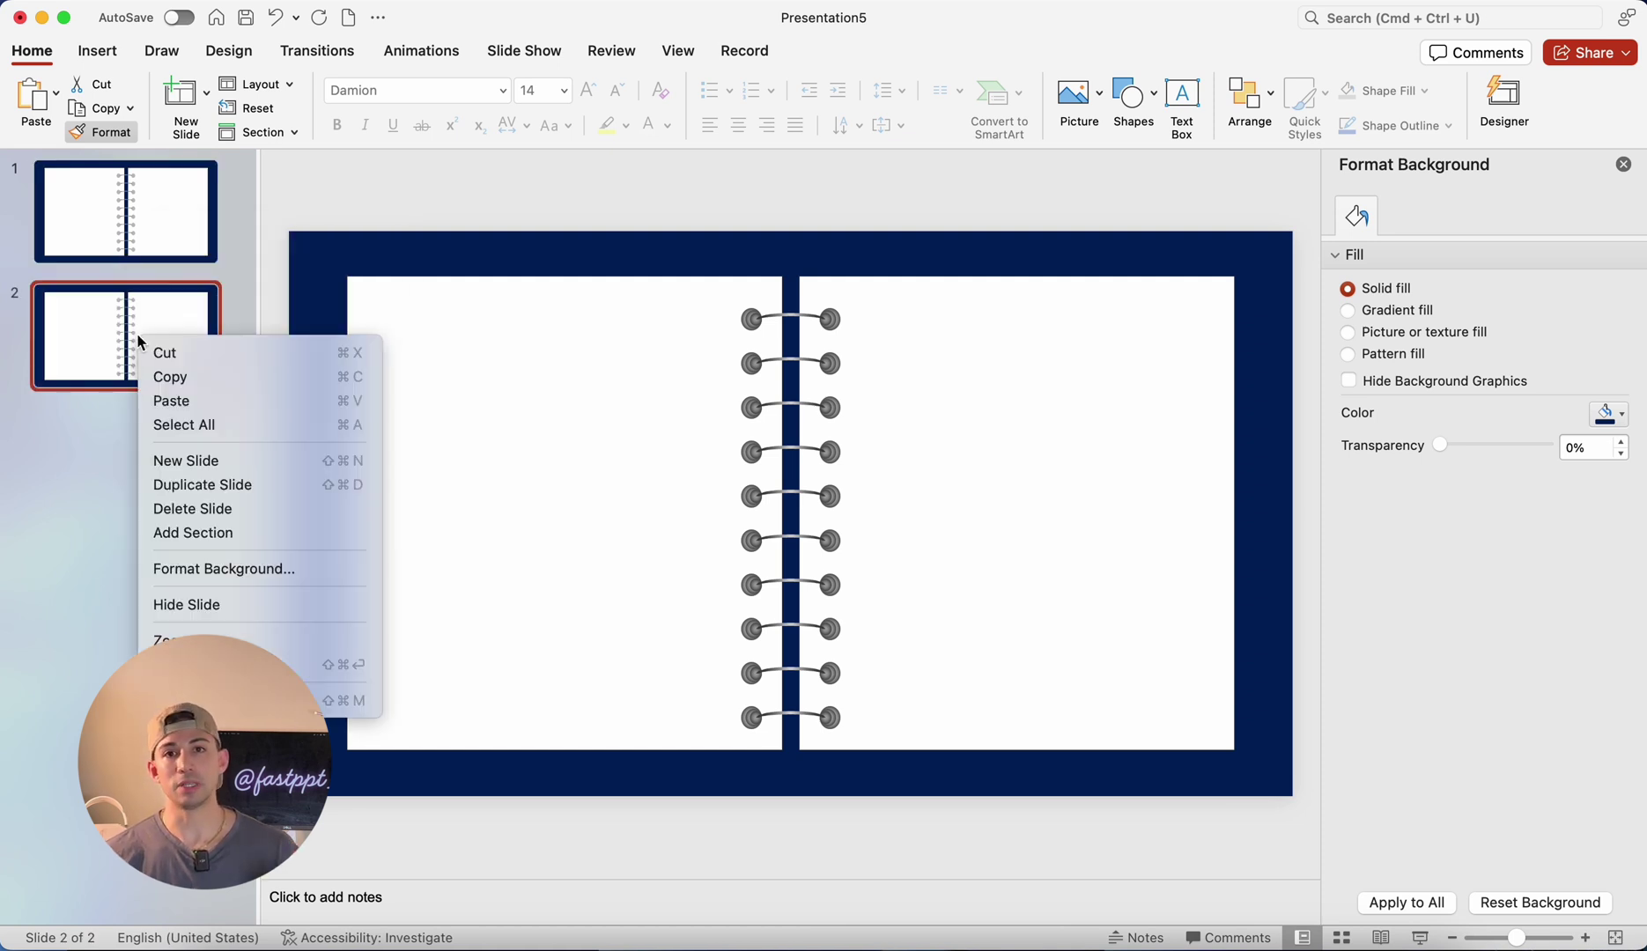
pyautogui.click(235, 477)
pyautogui.rightClick(220, 467)
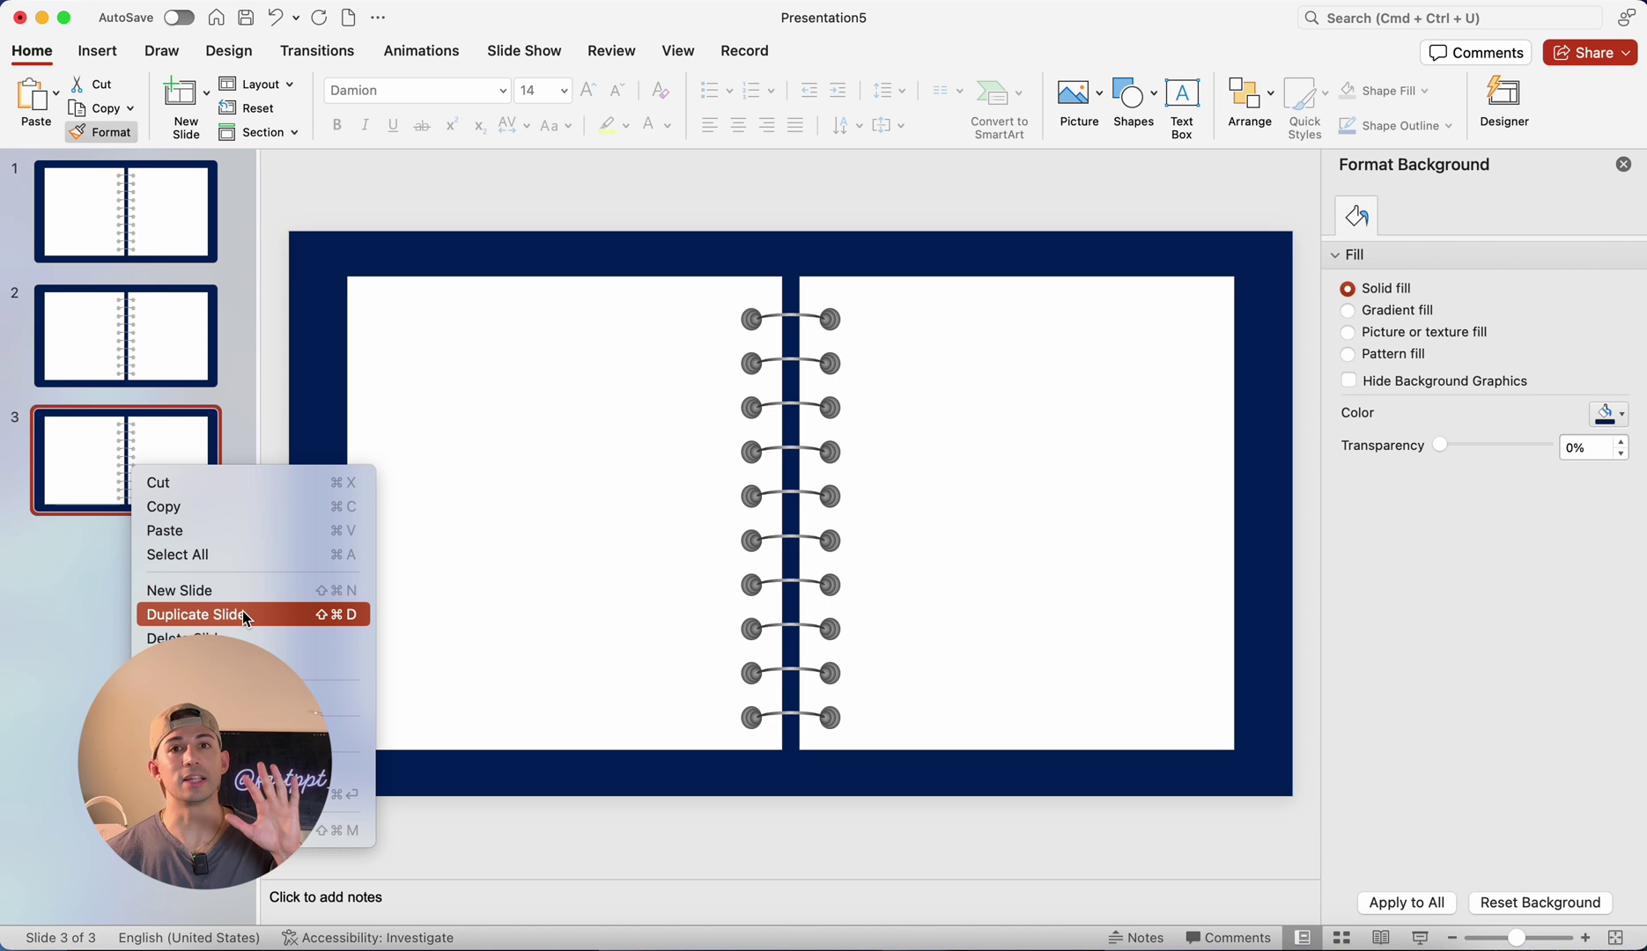
pyautogui.click(190, 505)
pyautogui.rightClick(152, 569)
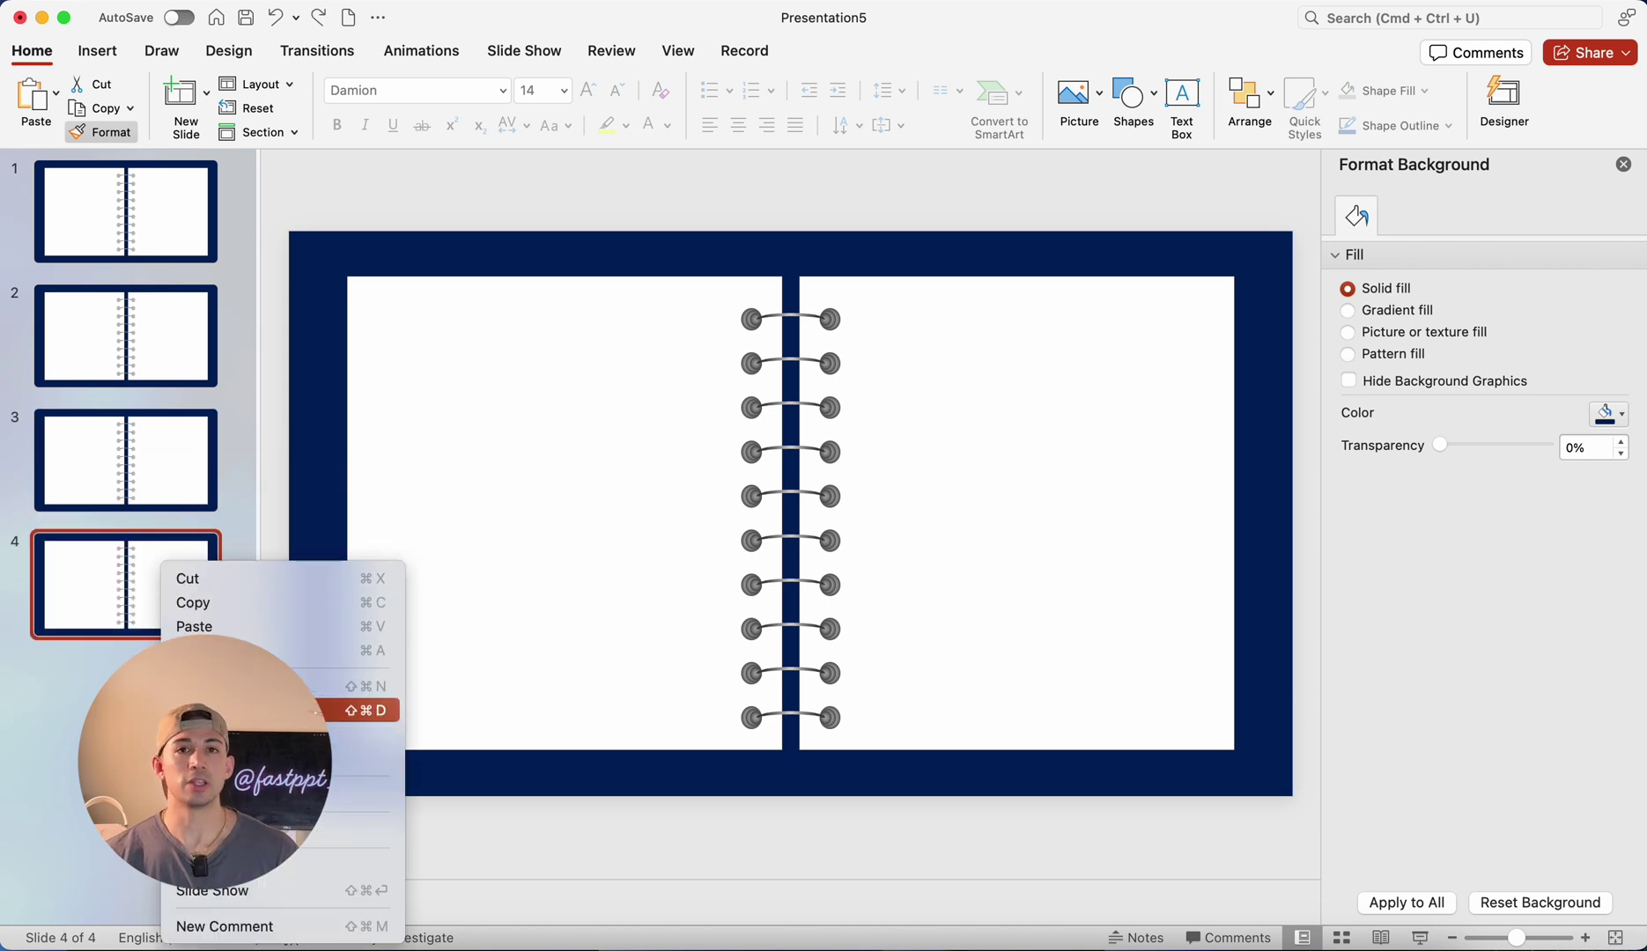
pyautogui.click(220, 711)
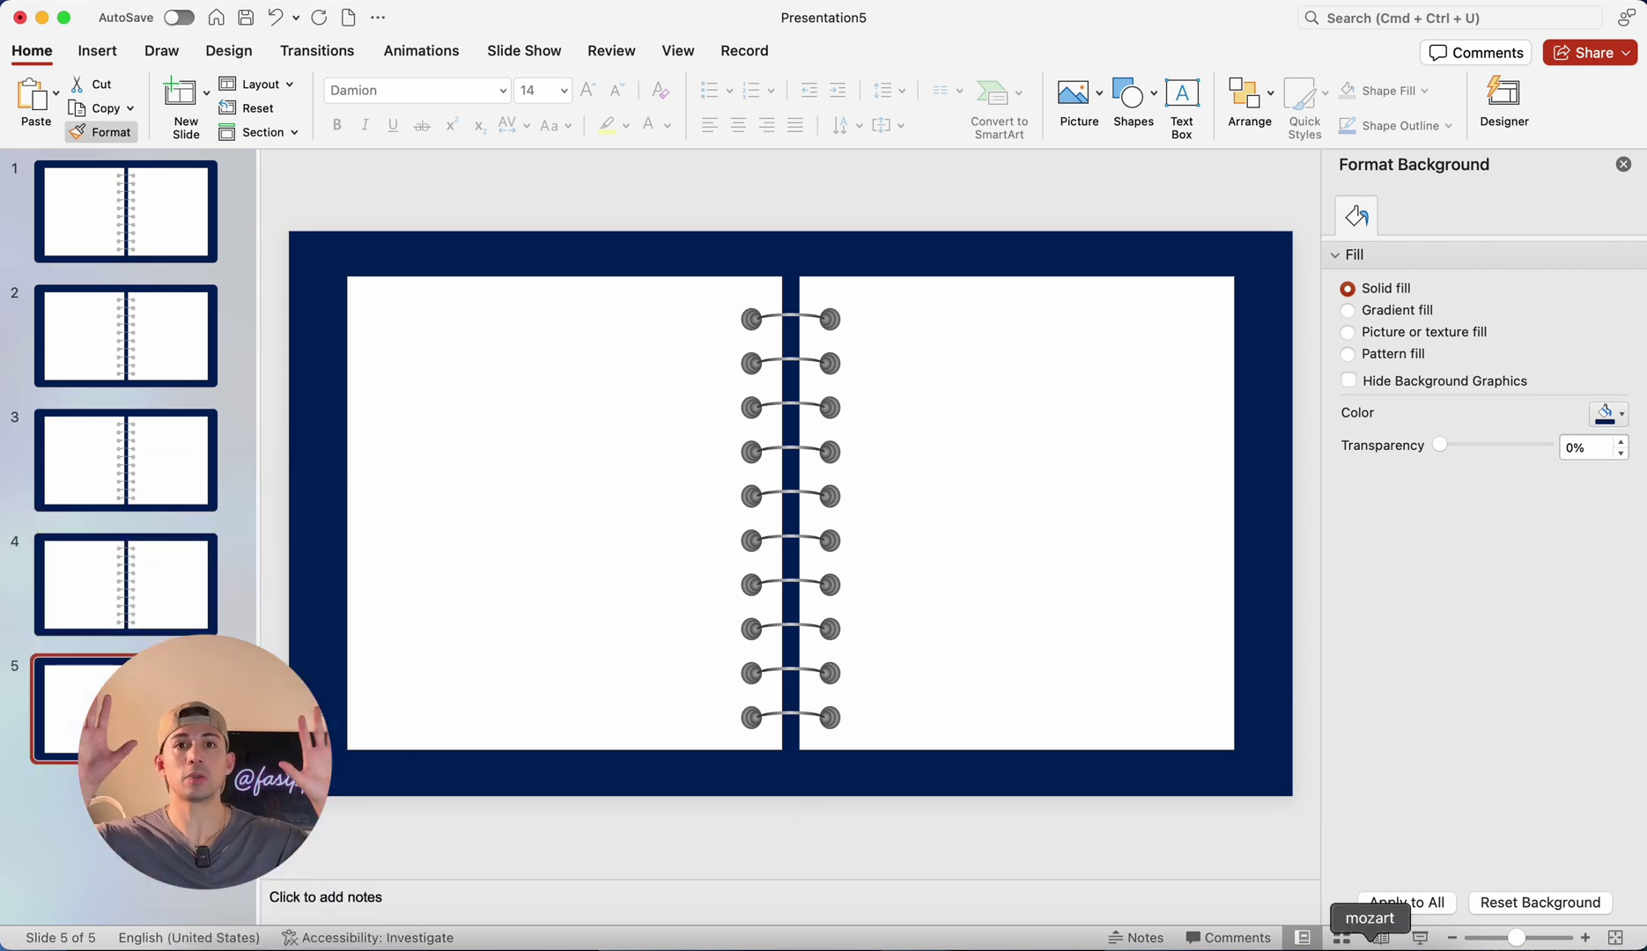
# Step: Paste the Mozart portrait, feather, biography text and music sheet onto slide 1 and align them
pyautogui.click(147, 227)
pyautogui.press('super+v')
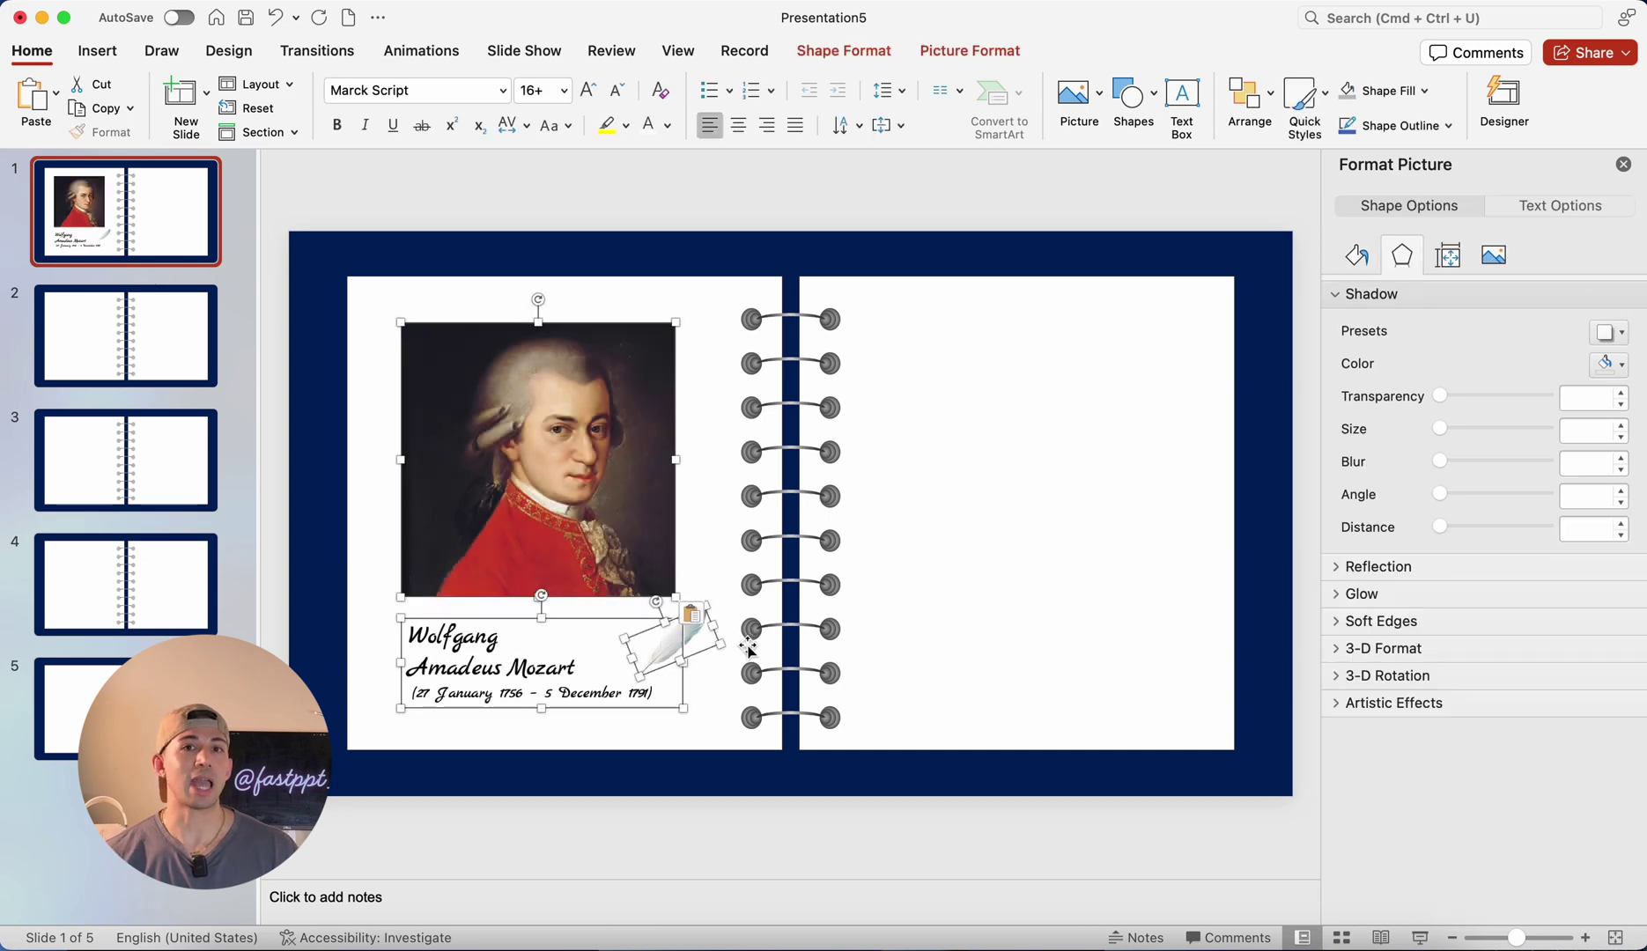
pyautogui.click(768, 793)
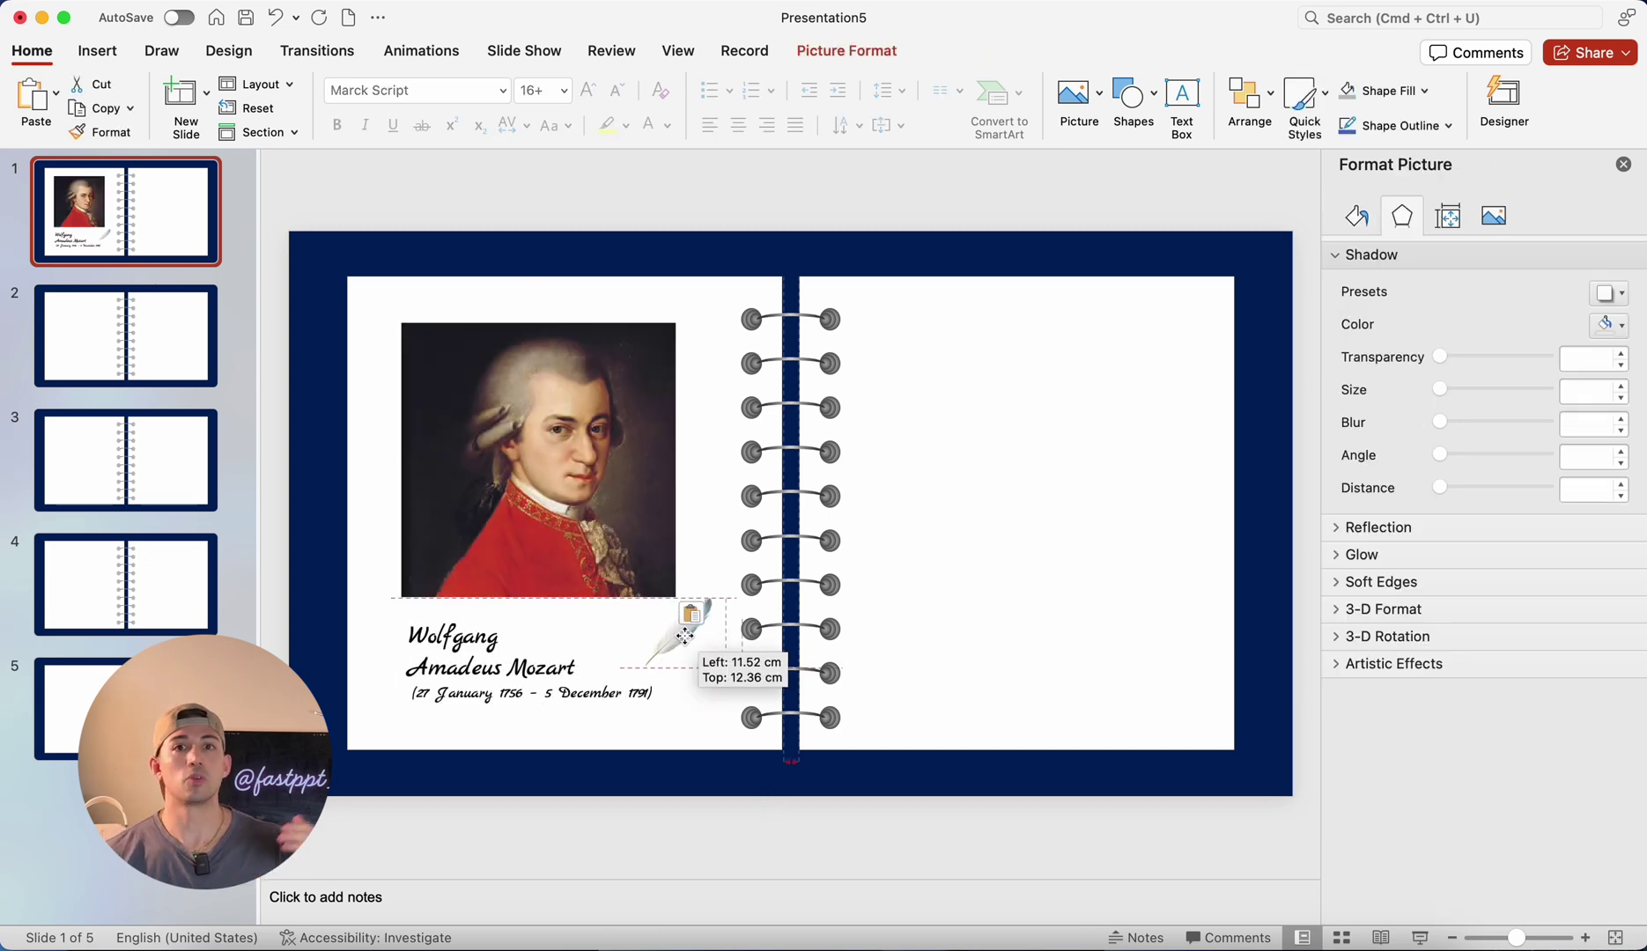
pyautogui.moveTo(685, 635); pyautogui.dragTo(685, 635)
pyautogui.press('super+v')
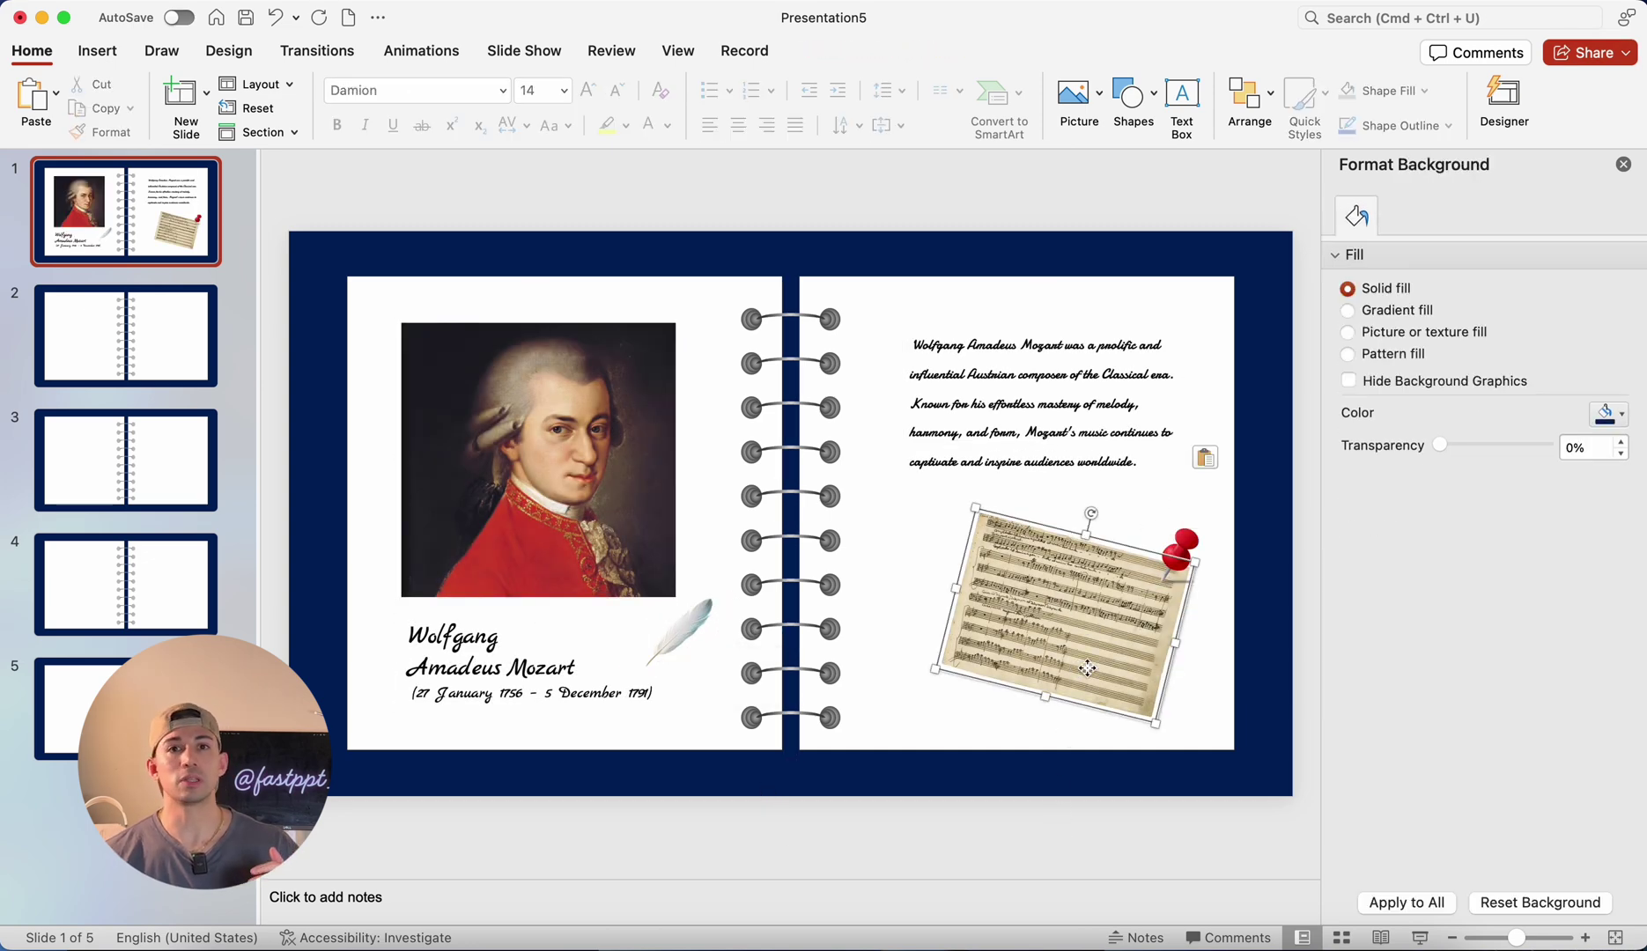
pyautogui.moveTo(1110, 663); pyautogui.dragTo(1093, 665)
pyautogui.click(1051, 482)
pyautogui.click(1075, 454)
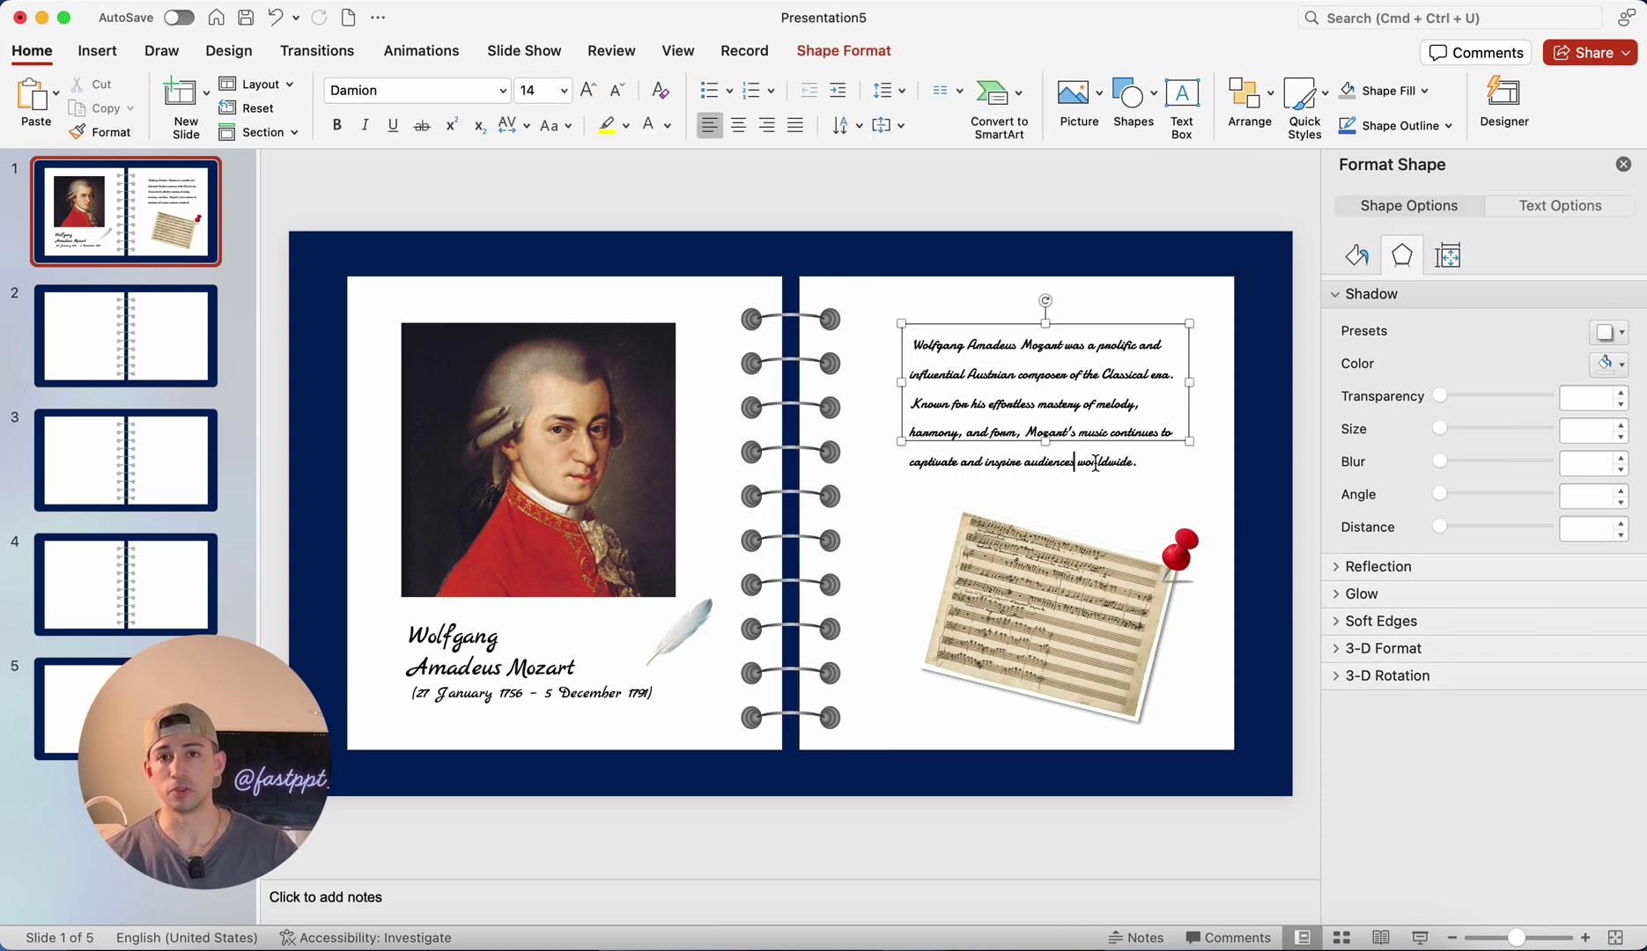
pyautogui.moveTo(1111, 443); pyautogui.dragTo(1100, 445)
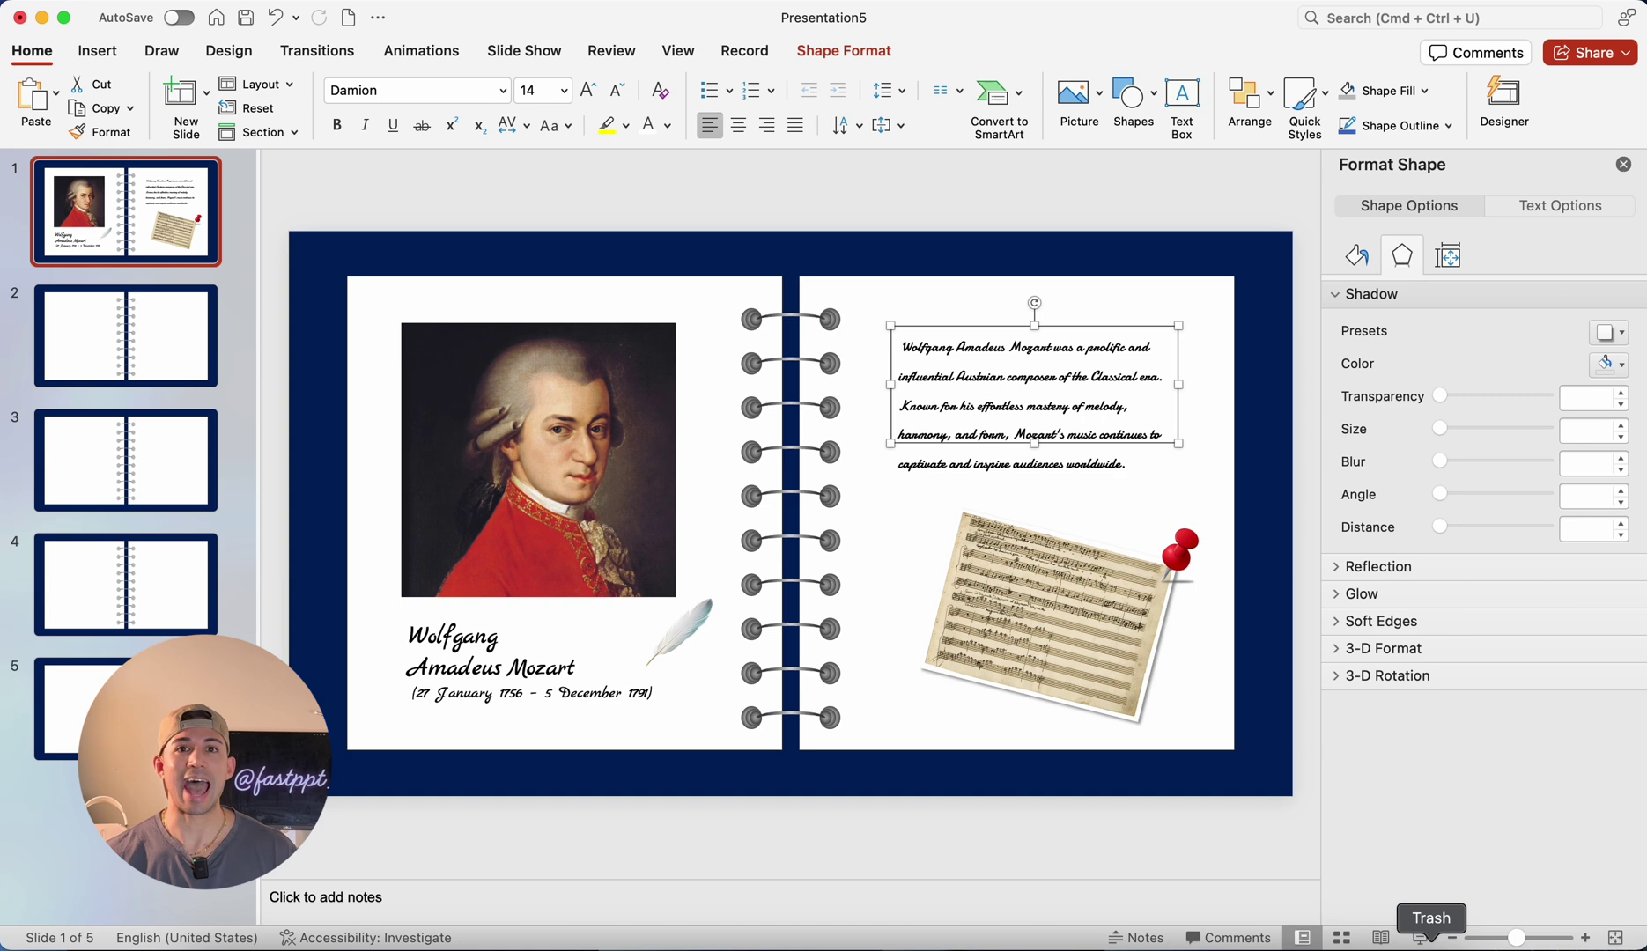
# Step: Paste the operas content onto slide 2 and the prepared content onto the following slides
pyautogui.press('pagedown')
pyautogui.press('super+v')
pyautogui.click(997, 853)
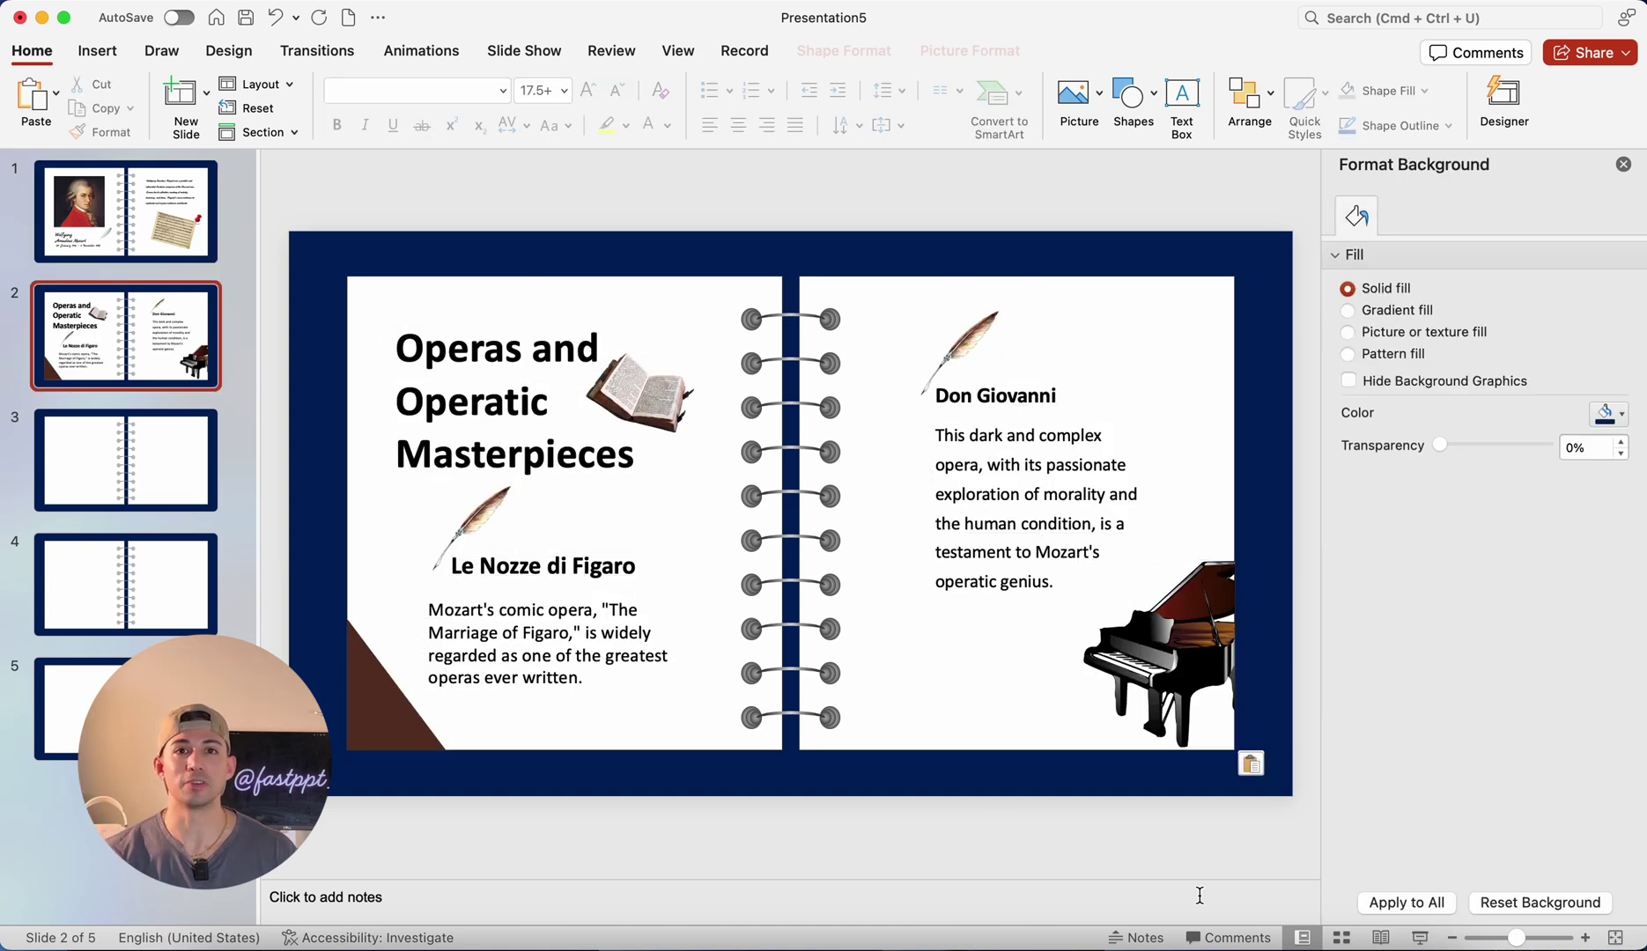
pyautogui.press('pagedown')
pyautogui.press('super+v')
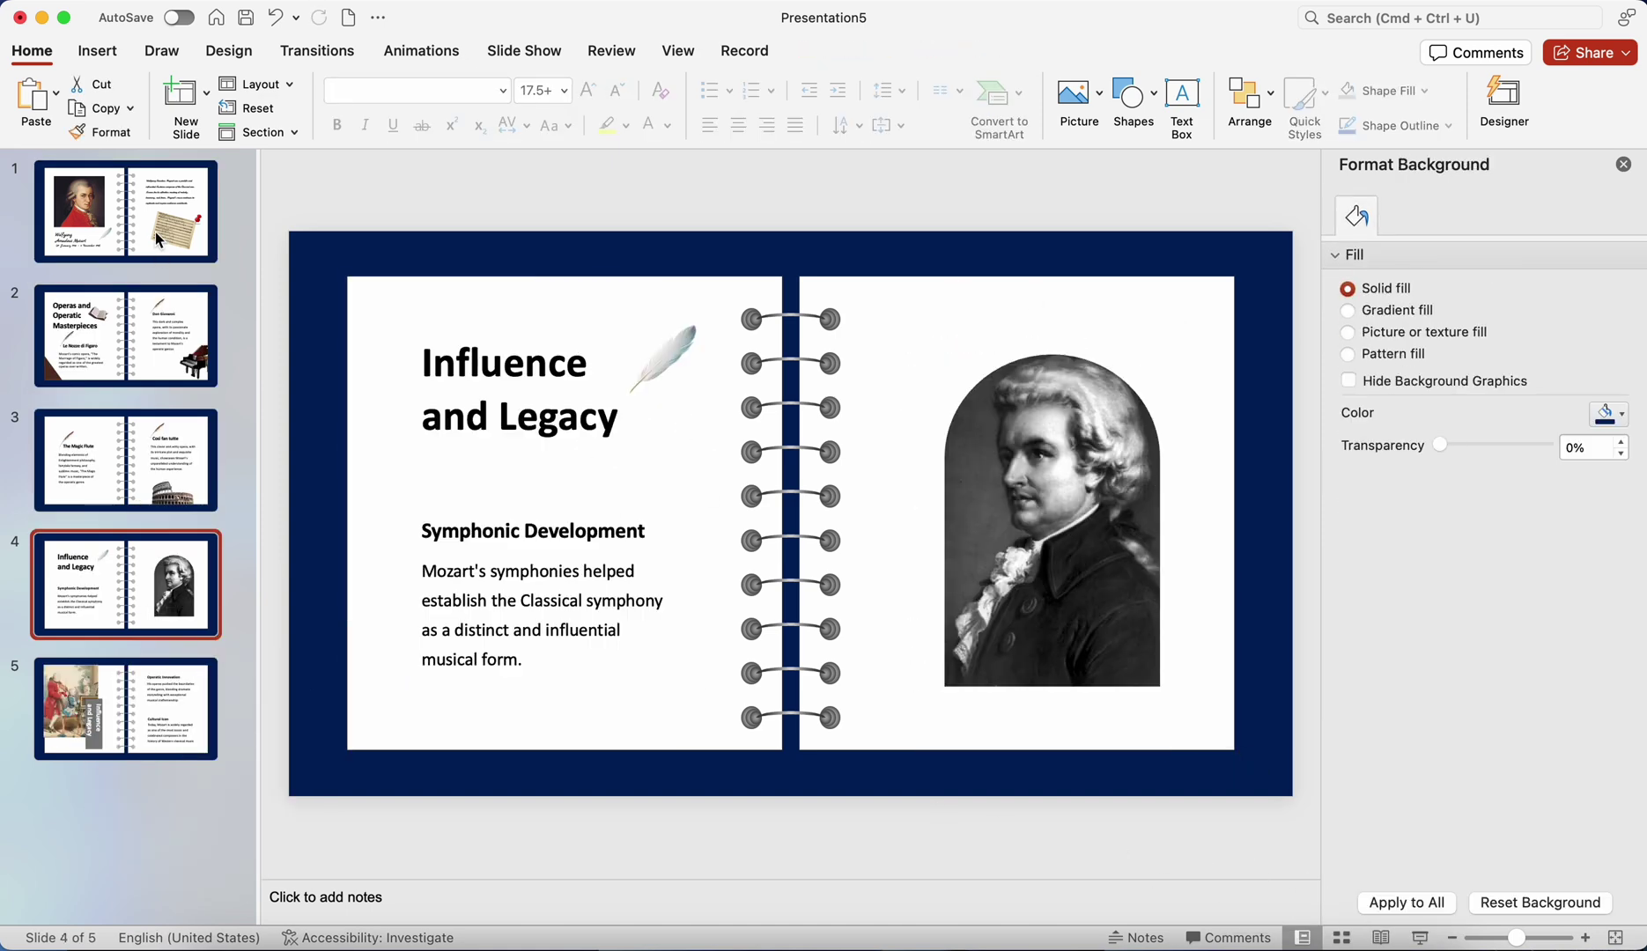
# Step: Select all five slide thumbnails and apply the Page Curl transition (1.25 s) to them
pyautogui.click(154, 231)
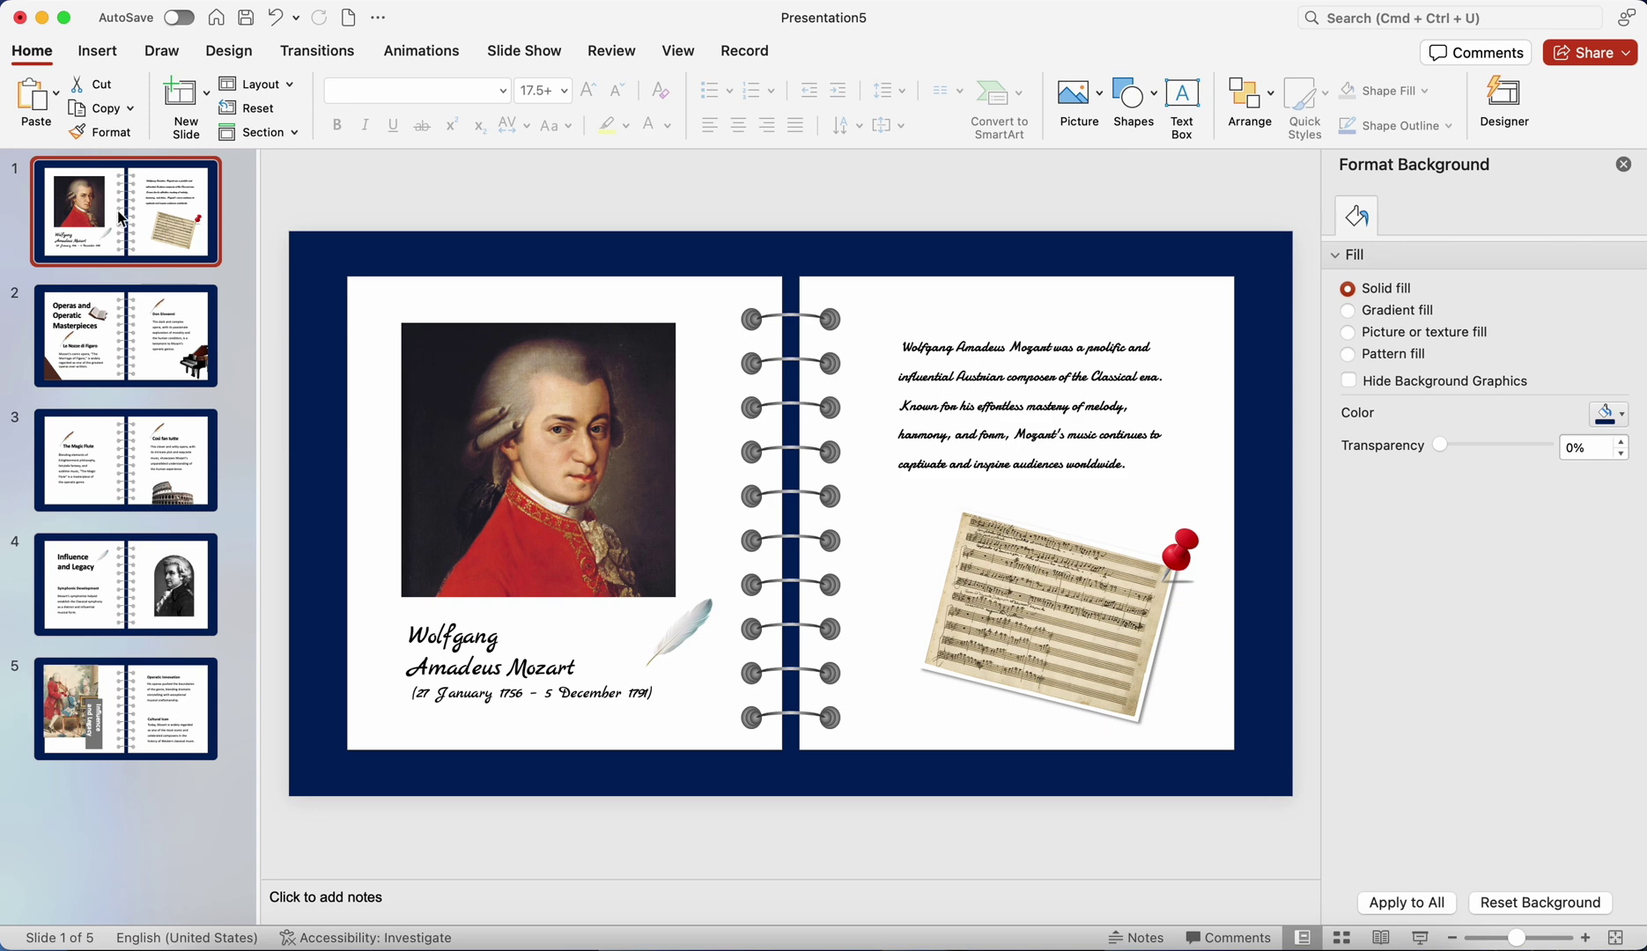
pyautogui.rightClick(128, 222)
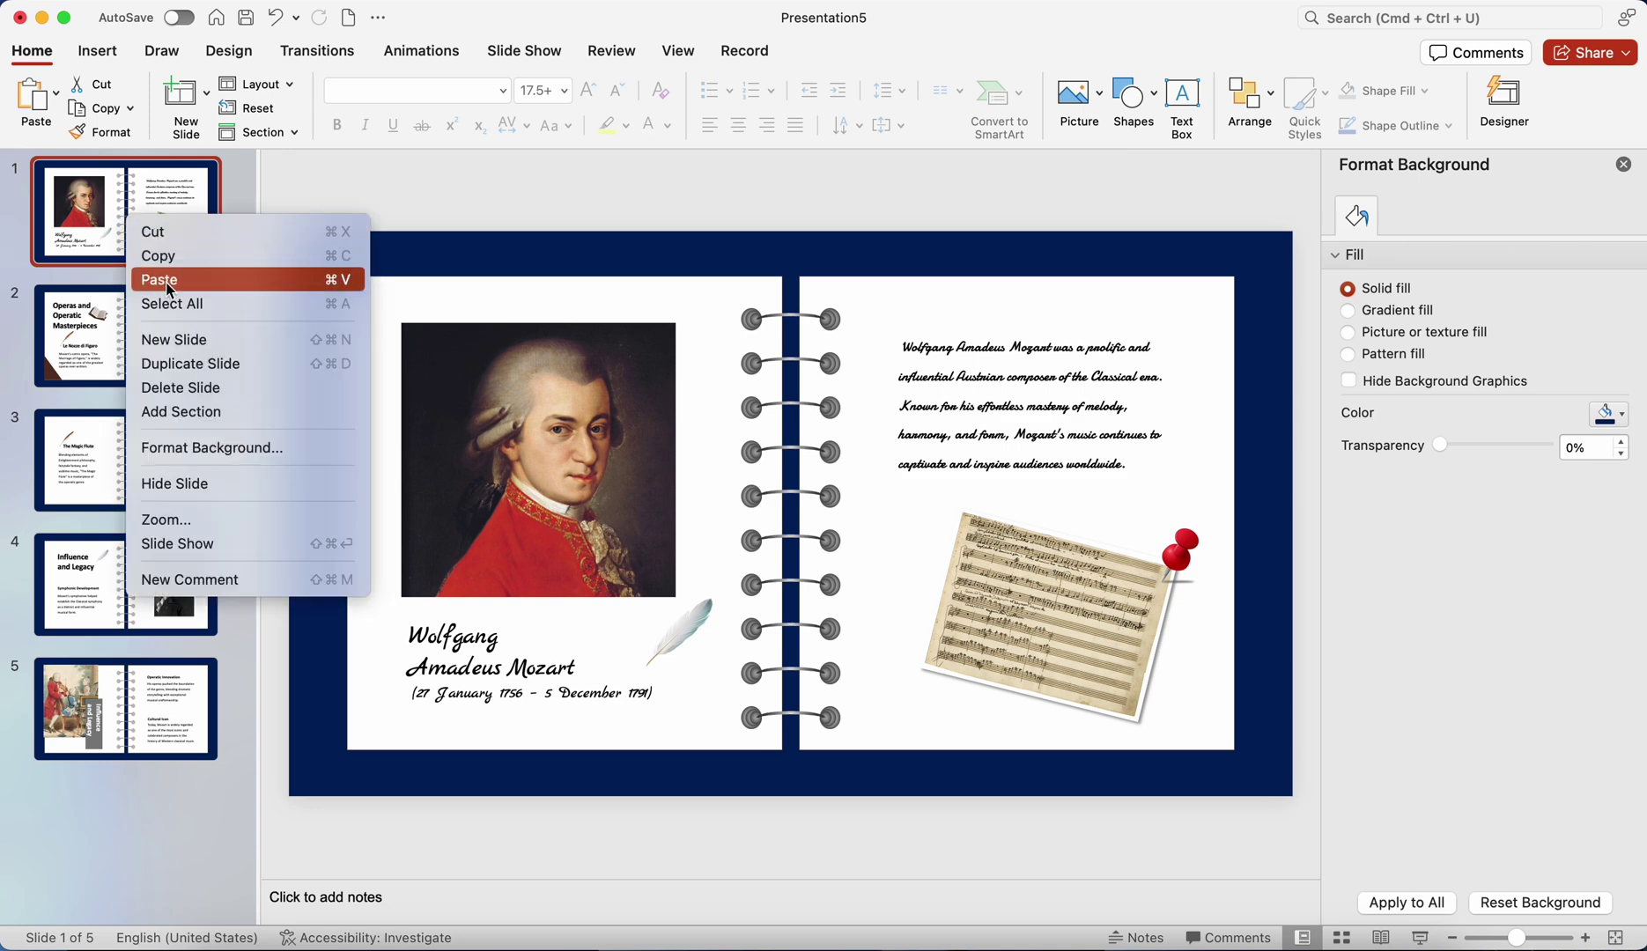
pyautogui.press('Escape')
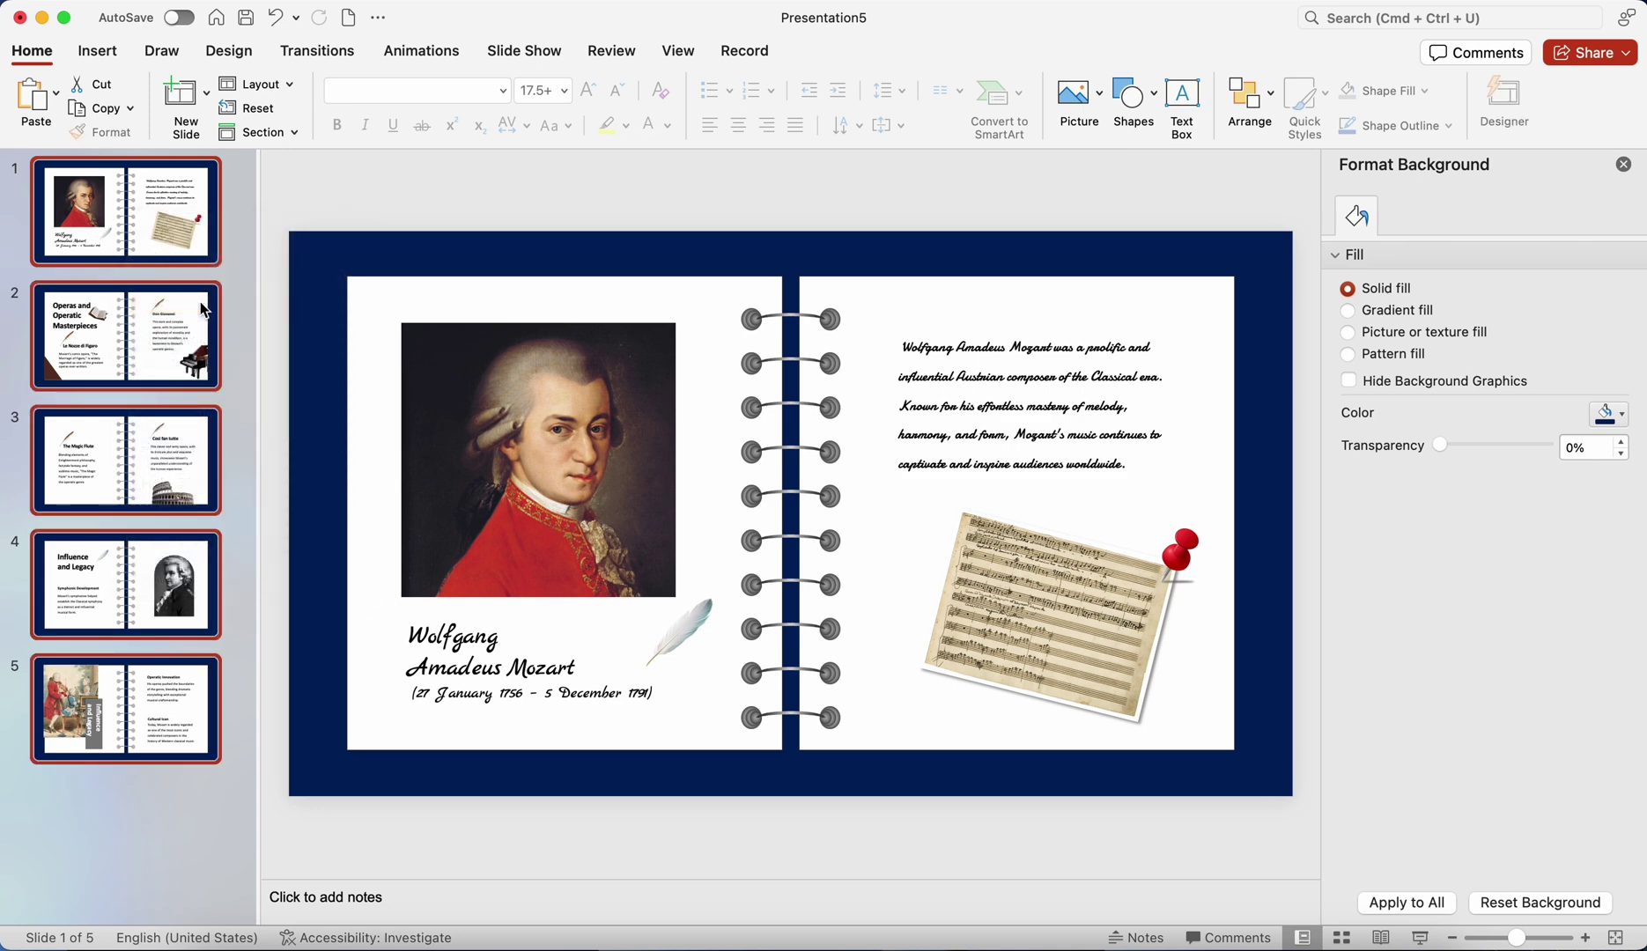
pyautogui.click(307, 51)
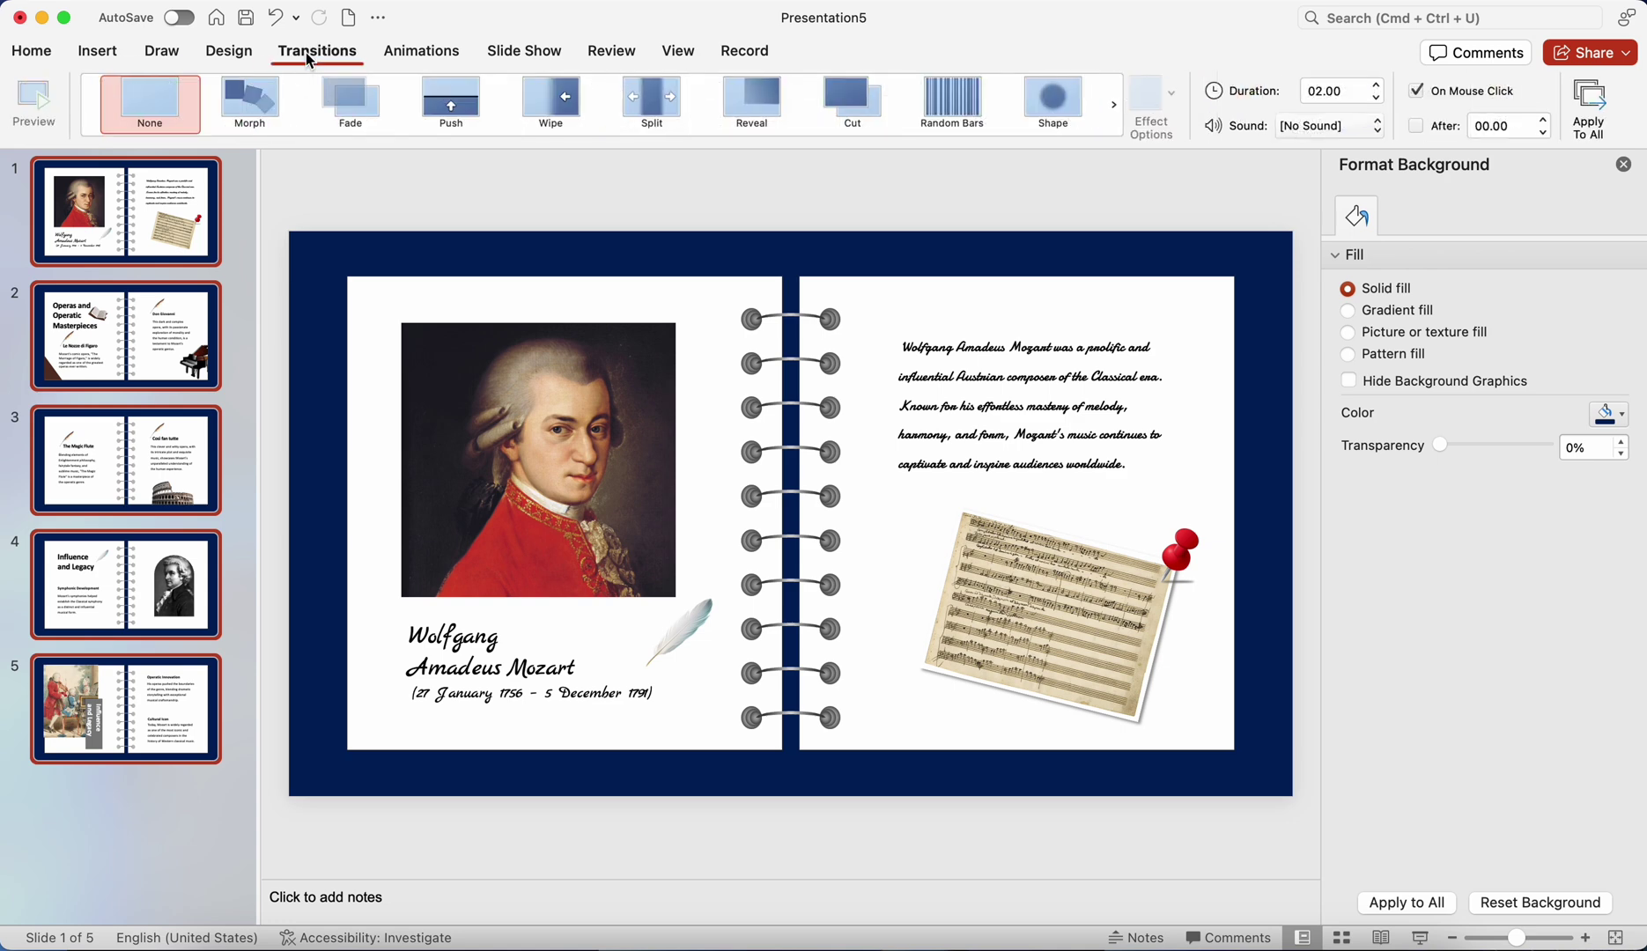
pyautogui.click(602, 143)
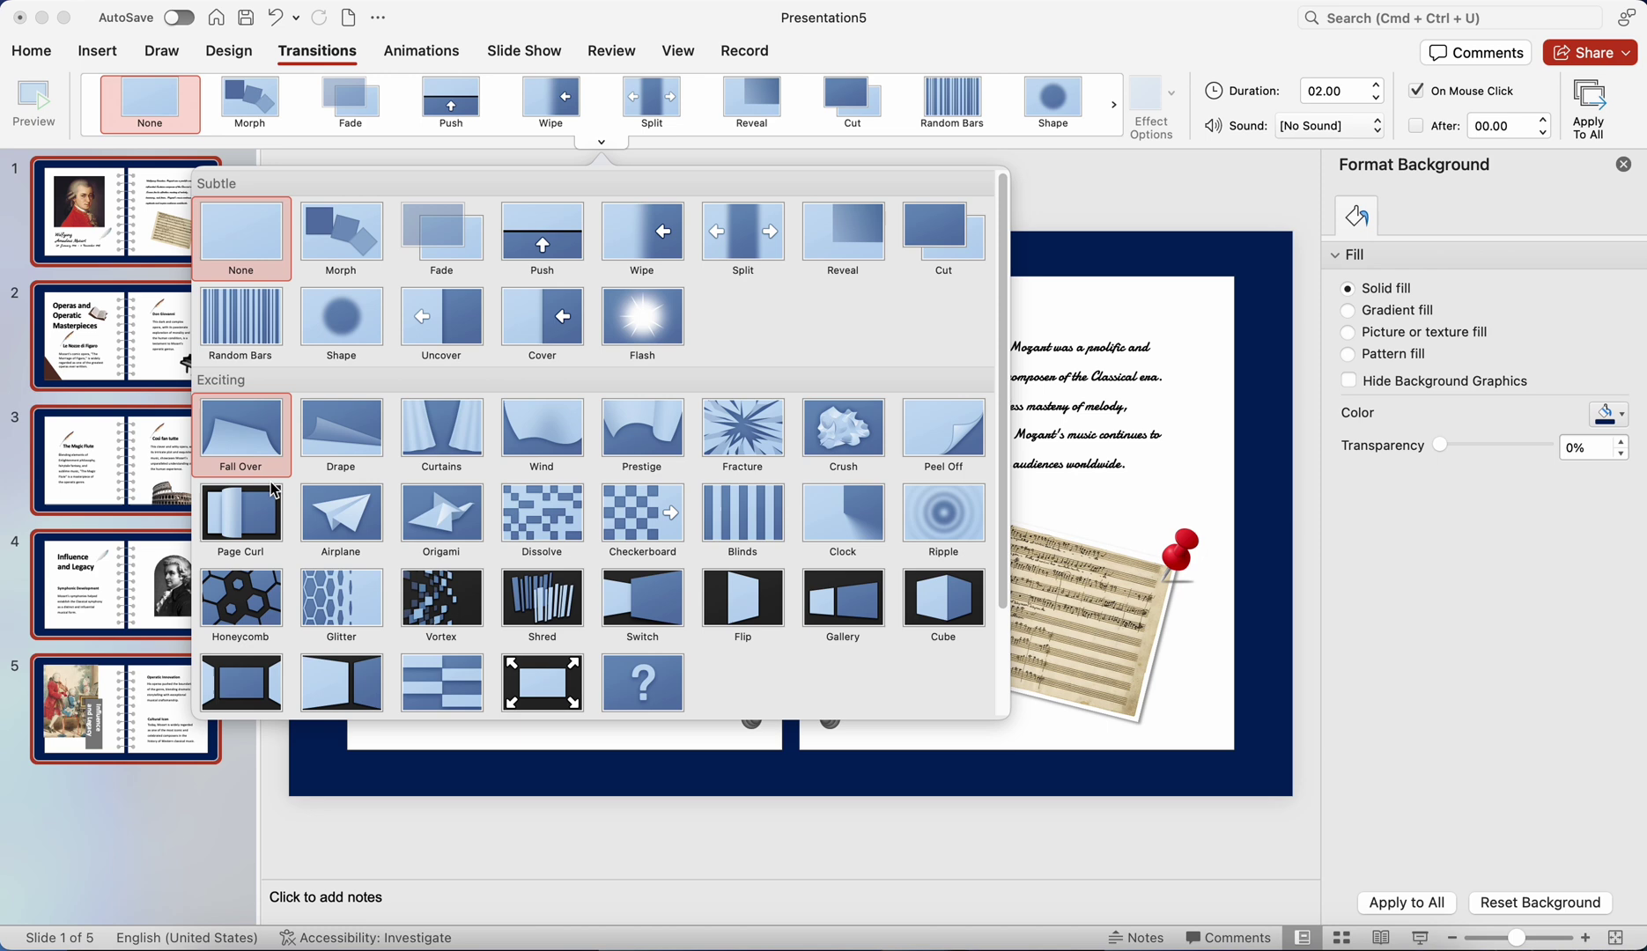
pyautogui.click(258, 527)
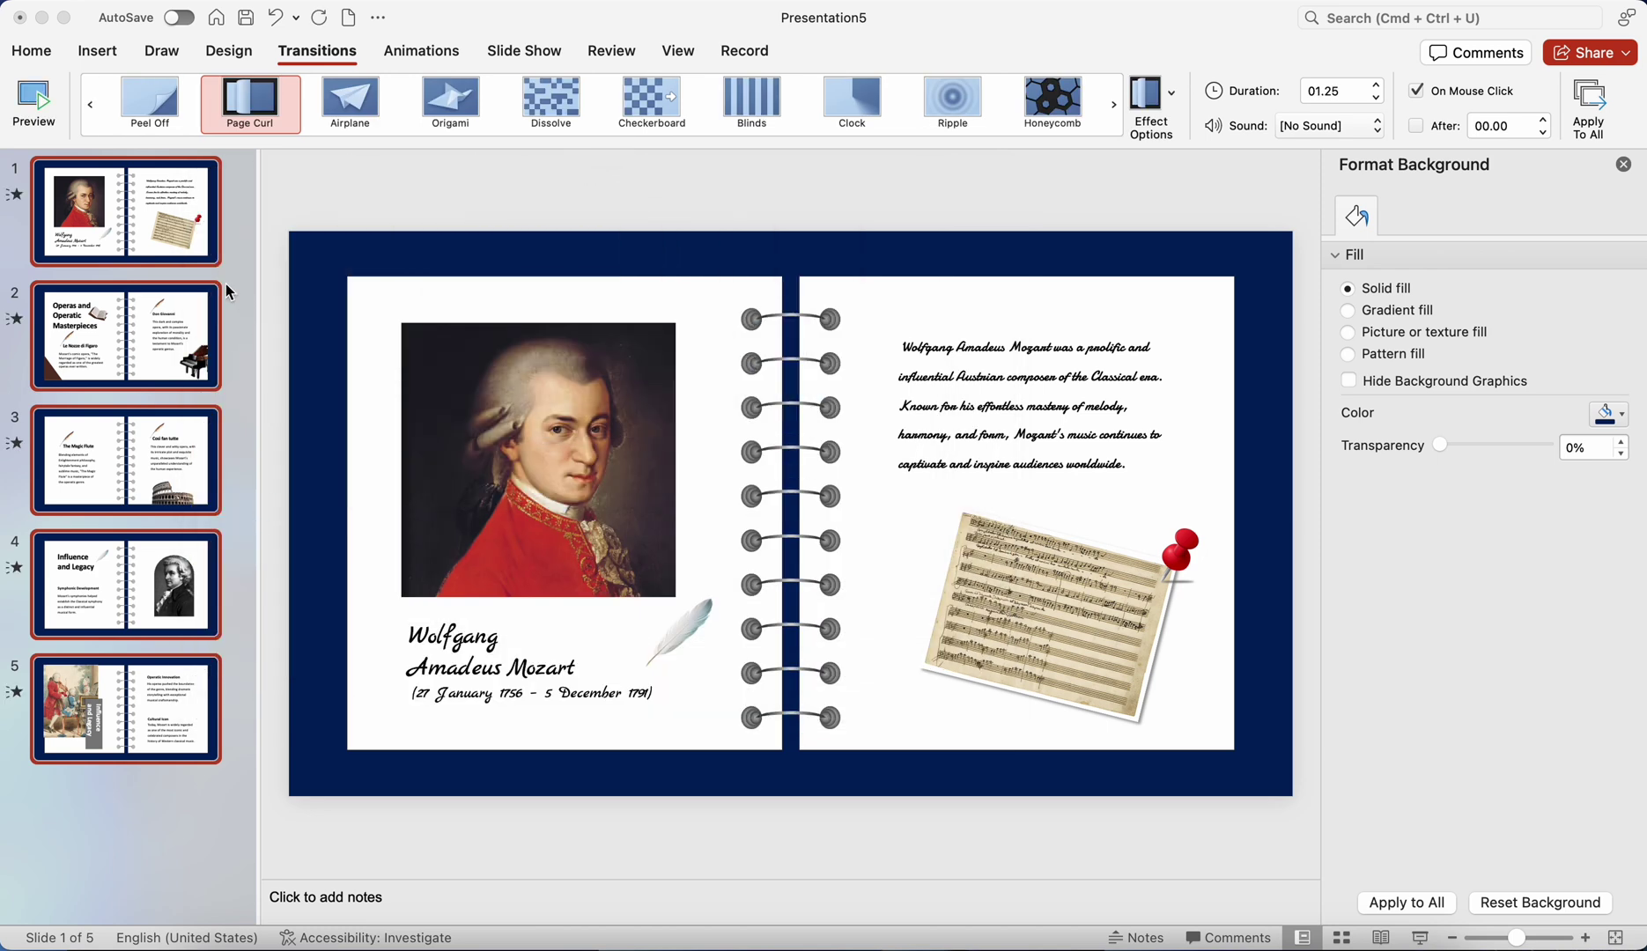
pyautogui.click(168, 235)
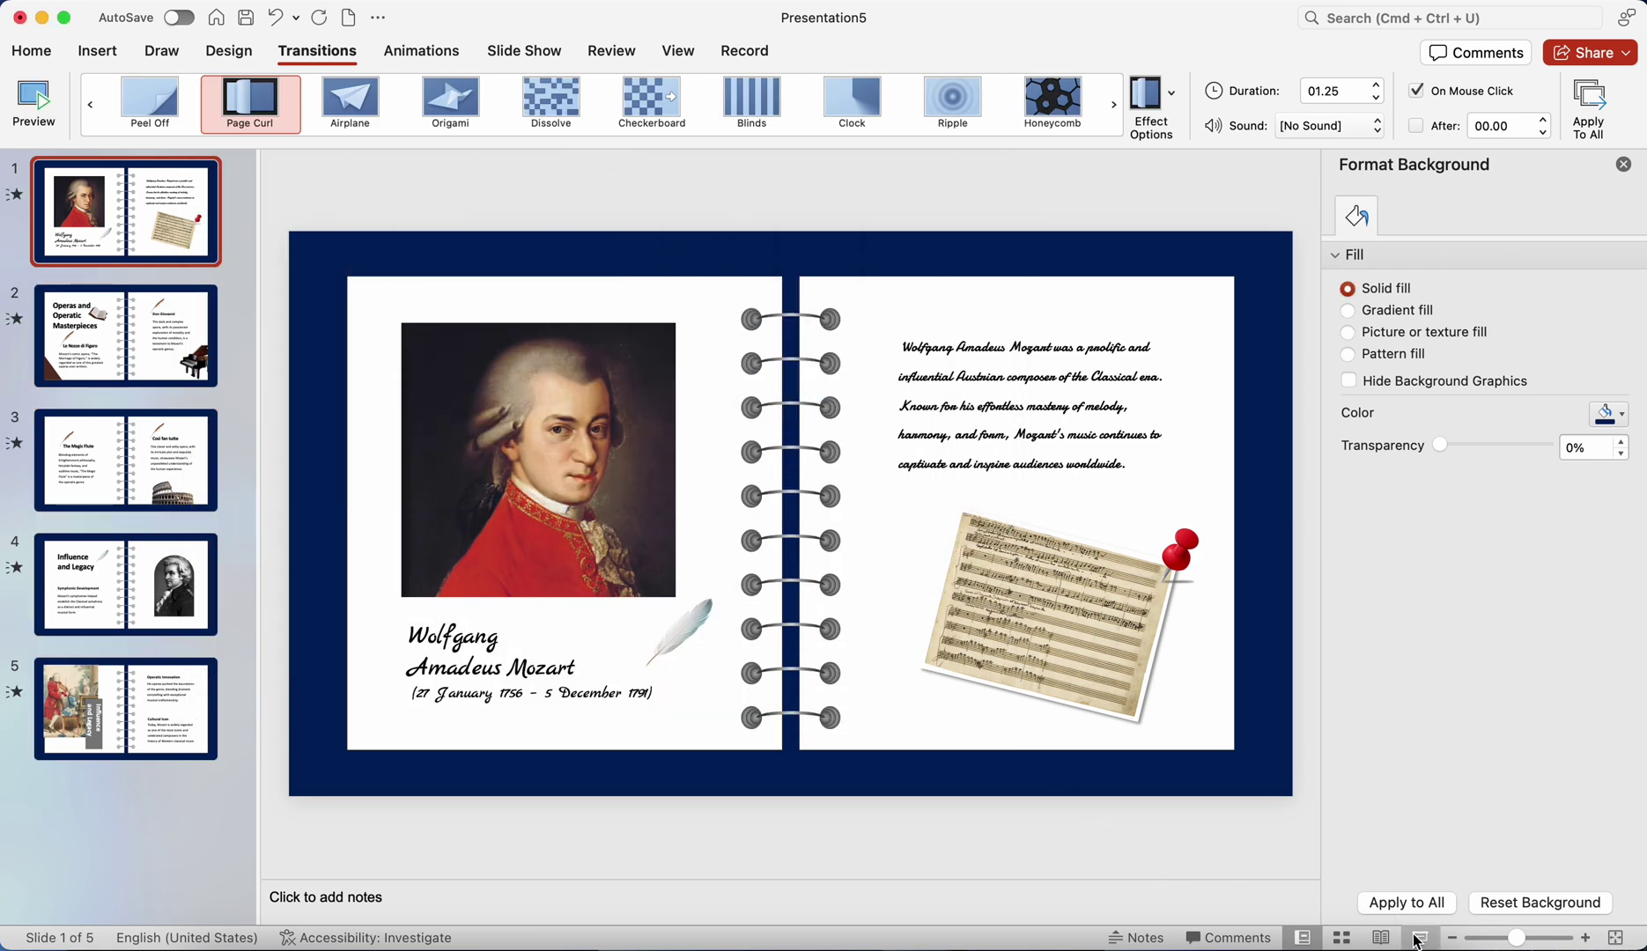